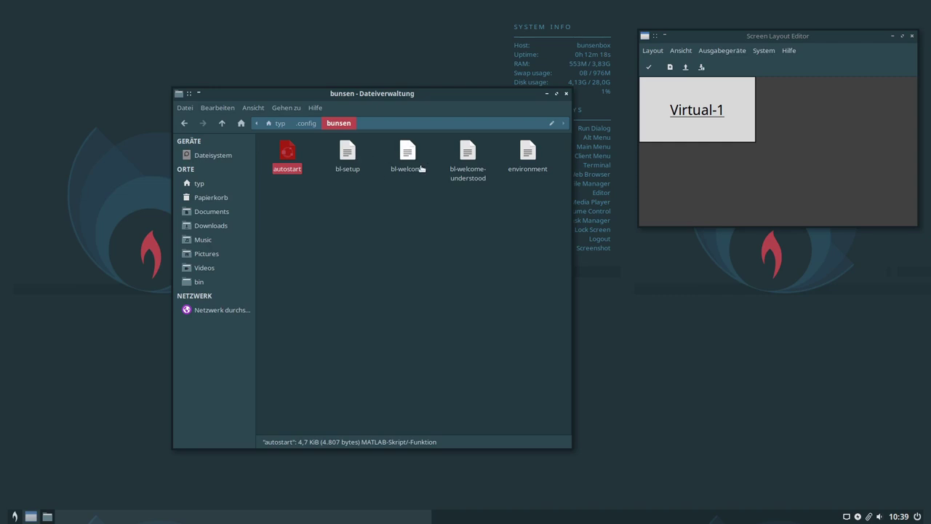
Open the autostart file from the bunsen config folder in the text editor, maximize the window and enlarge the text.
left_click(343, 173)
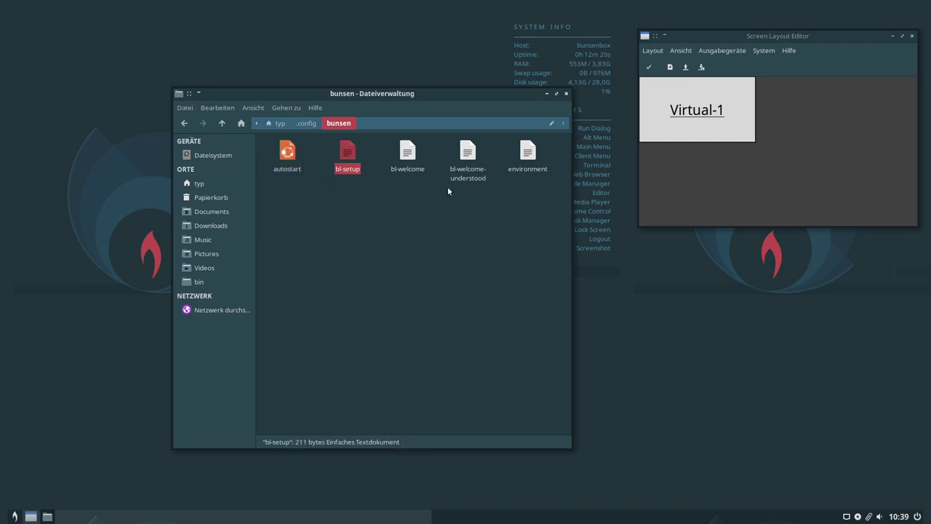
left_click(293, 162)
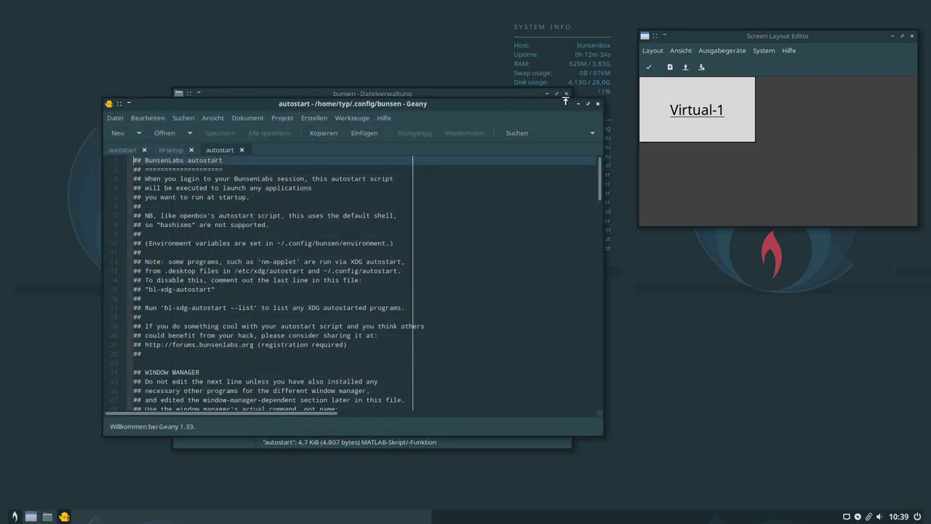
left_click(588, 103)
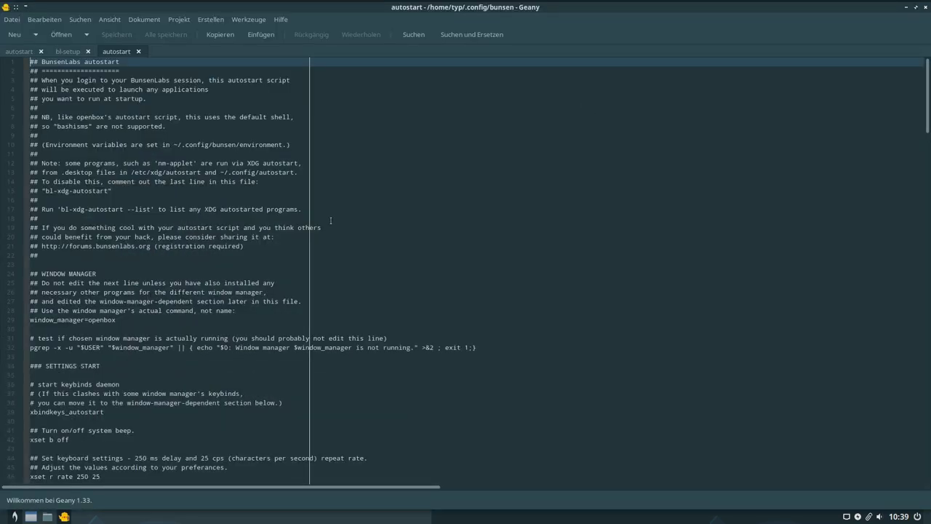
scroll(330, 220, "up", 3, "ctrl")
Read through the autostart script from the window manager section to its end, and return to the SETTINGS START section.
scroll(294, 148, "down", 2)
scroll(293, 147, "down", 4)
left_click(184, 225)
scroll(184, 228, "down", 1)
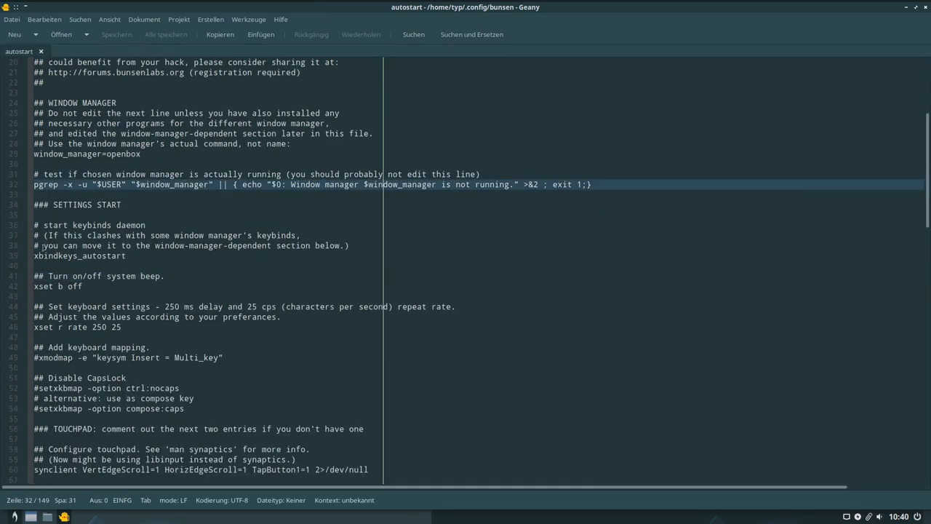
left_click(123, 282)
scroll(127, 273, "down", 3)
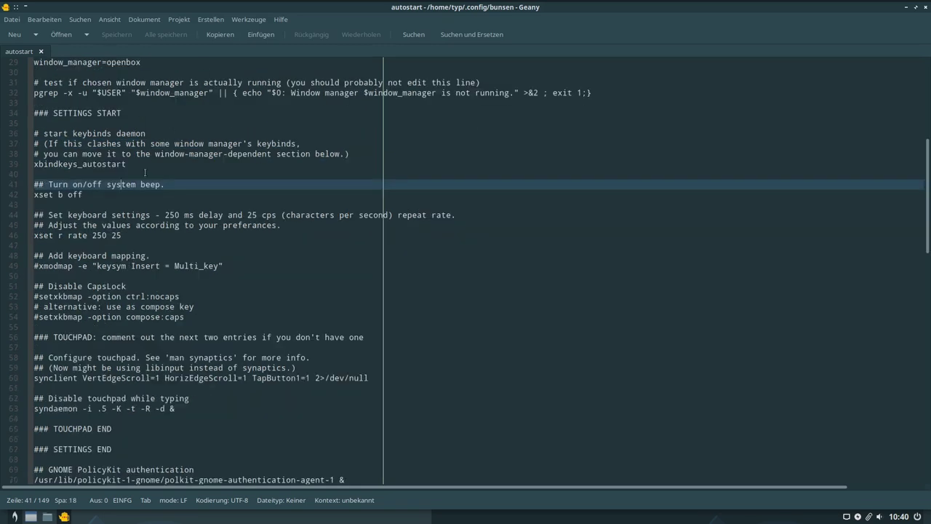
scroll(130, 189, "down", 4)
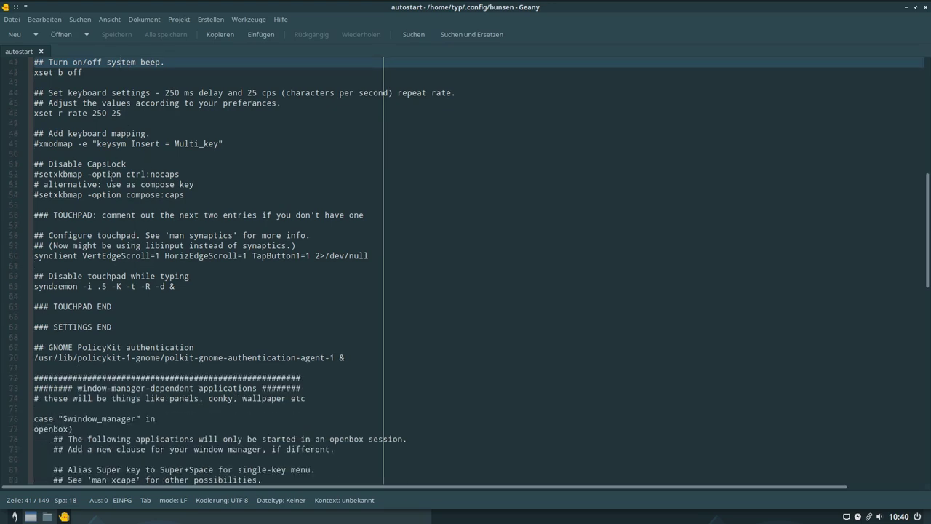
scroll(64, 189, "down", 1)
scroll(72, 245, "down", 1)
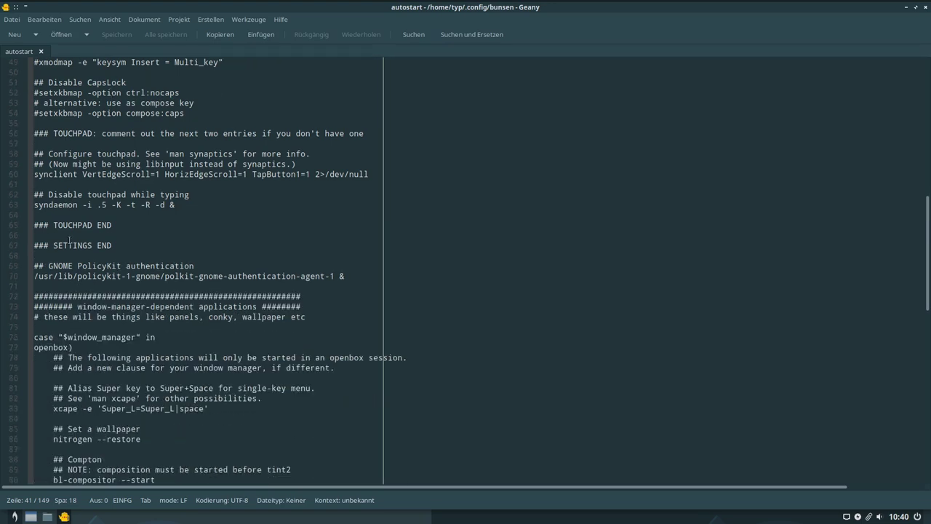
scroll(70, 225, "down", 2)
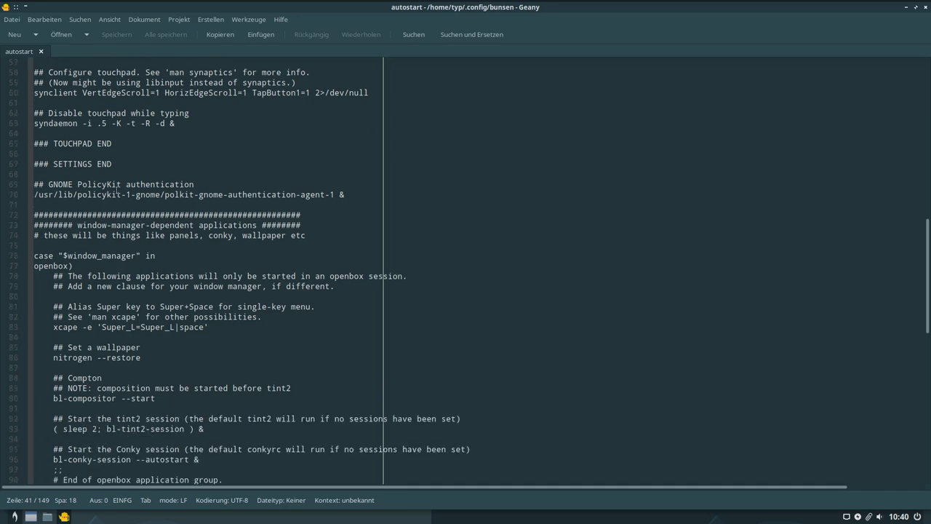
scroll(116, 191, "down", 1)
scroll(88, 175, "down", 1)
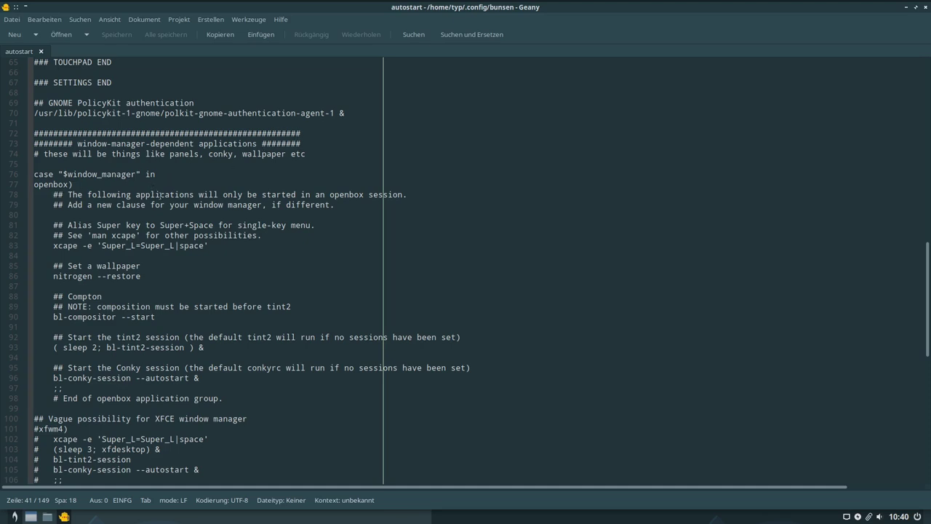
scroll(161, 225, "down", 2)
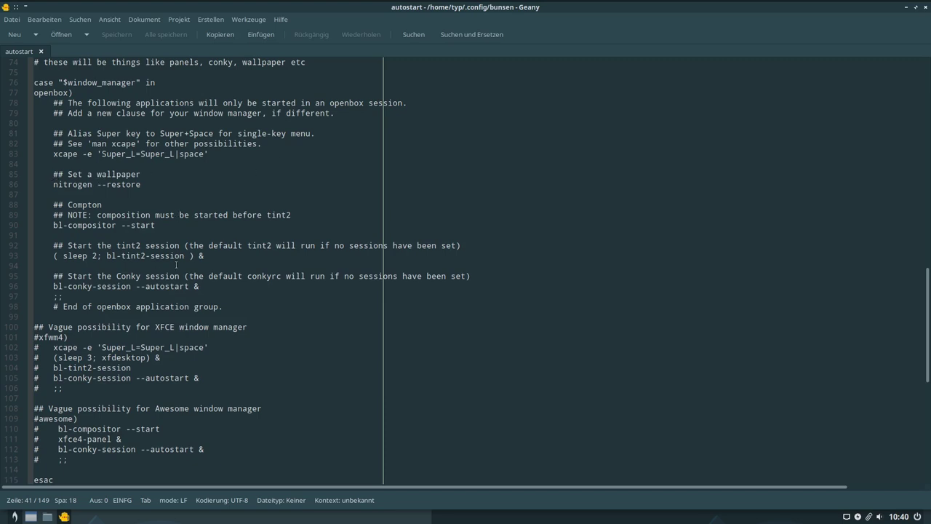
scroll(178, 262, "down", 8)
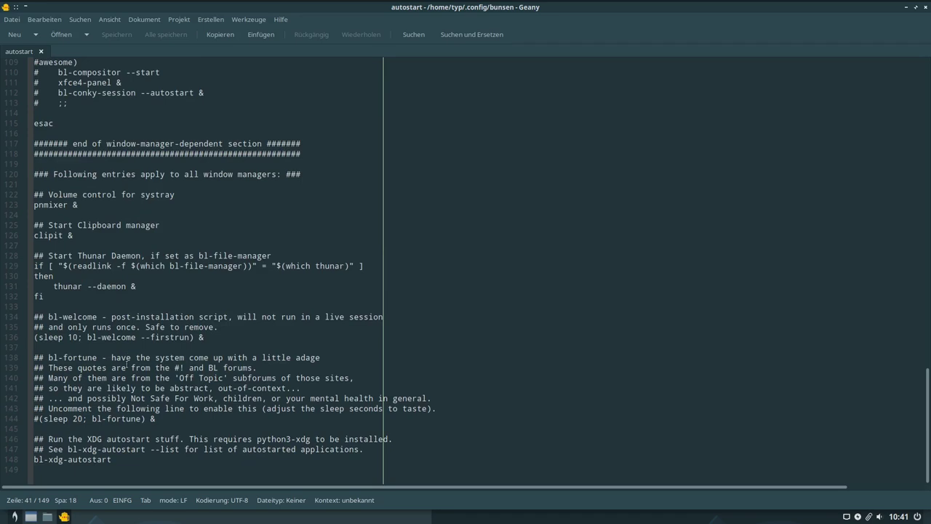
scroll(127, 366, "up", 20)
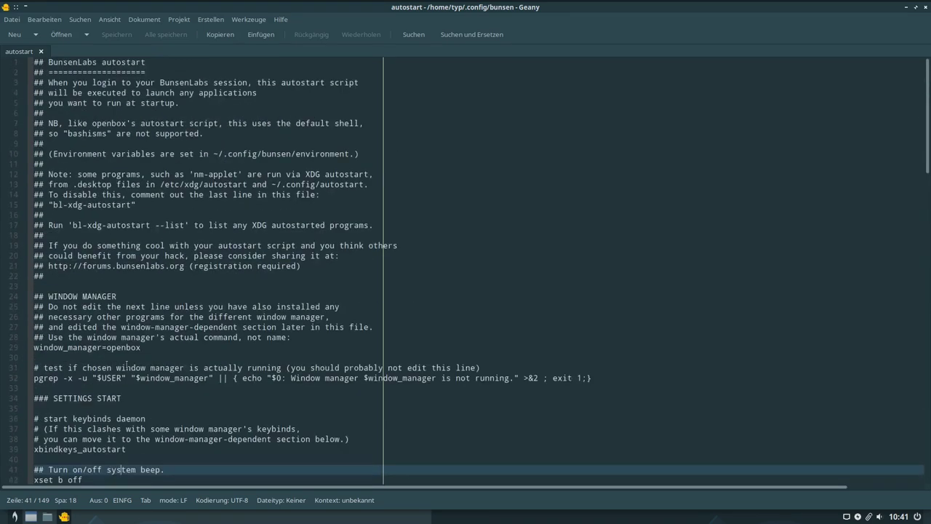
scroll(126, 366, "down", 6)
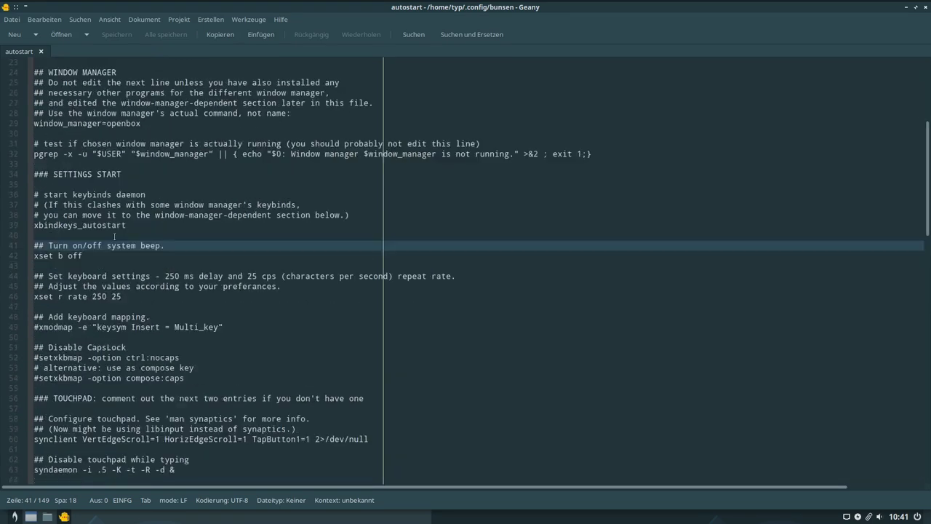
scroll(131, 255, "up", 5)
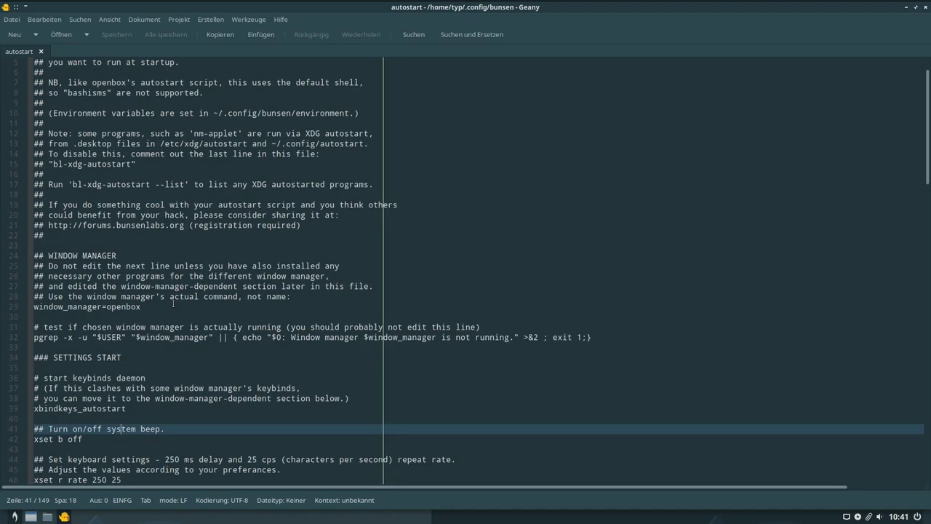
scroll(173, 304, "up", 1)
scroll(34, 306, "down", 5)
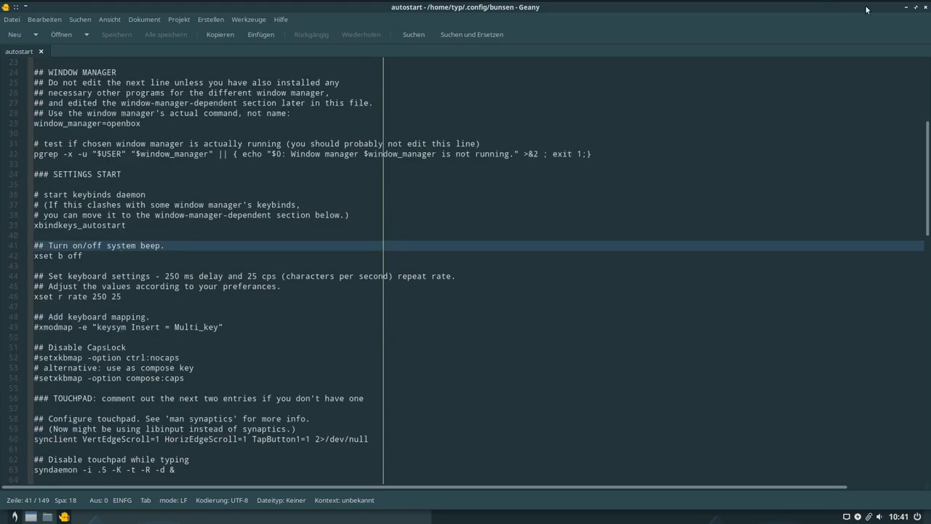
Minimize the text editor and save the current screen layout as display.sh in the .screenlayout folder.
left_click(906, 9)
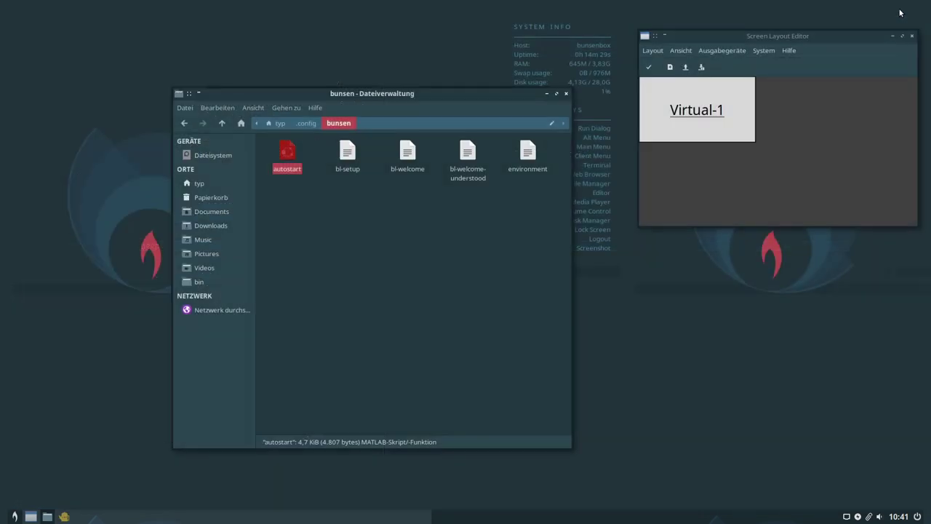
left_click(702, 69)
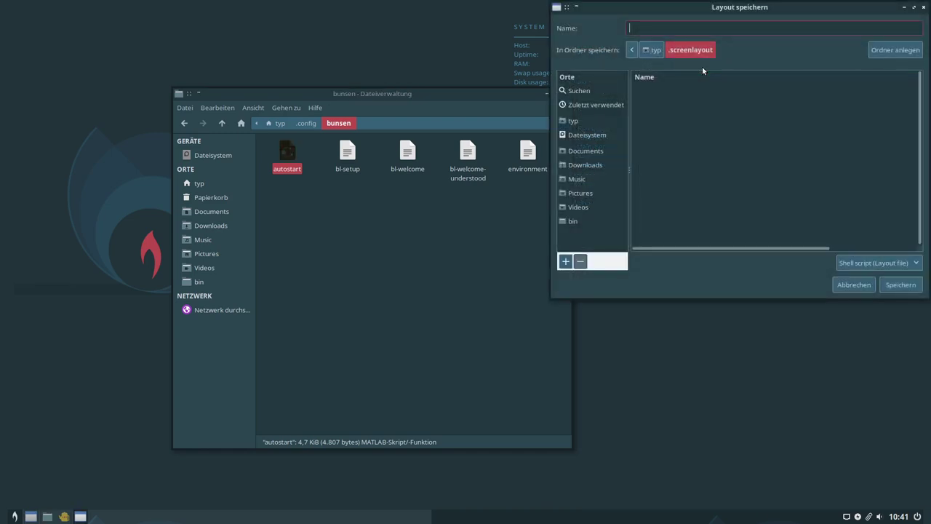
left_click_drag(704, 14, 290, 170)
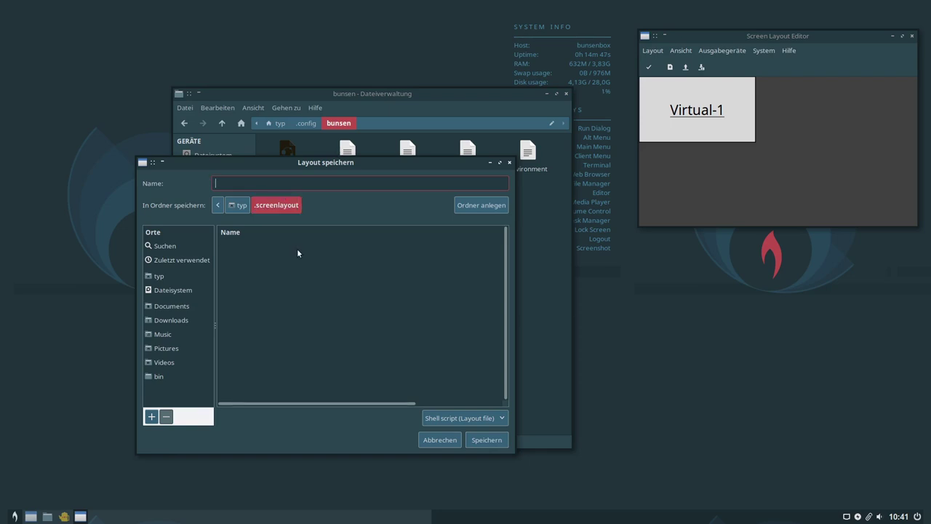
type("display.sh")
key("Return")
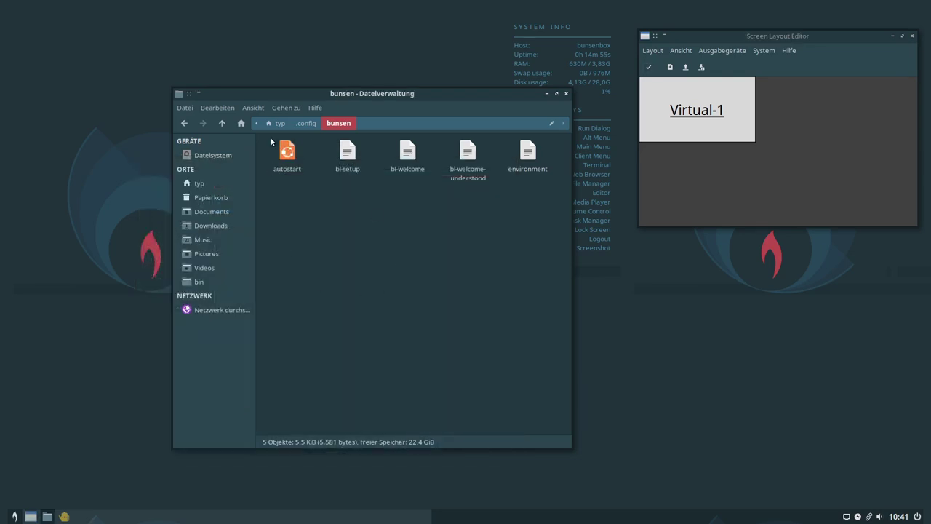
Go to the .screenlayout folder in the home directory, check whether display.sh may run as a program, and close the file manager.
left_click(225, 124)
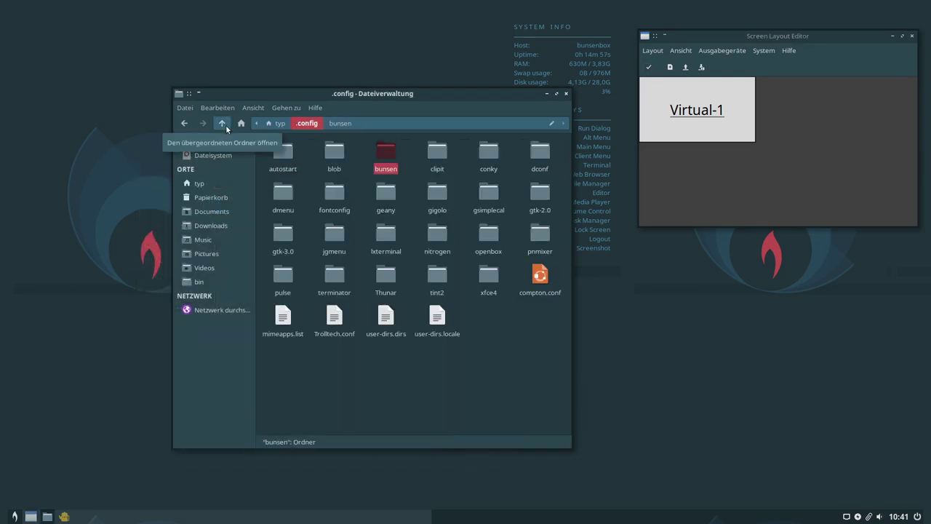
left_click(225, 125)
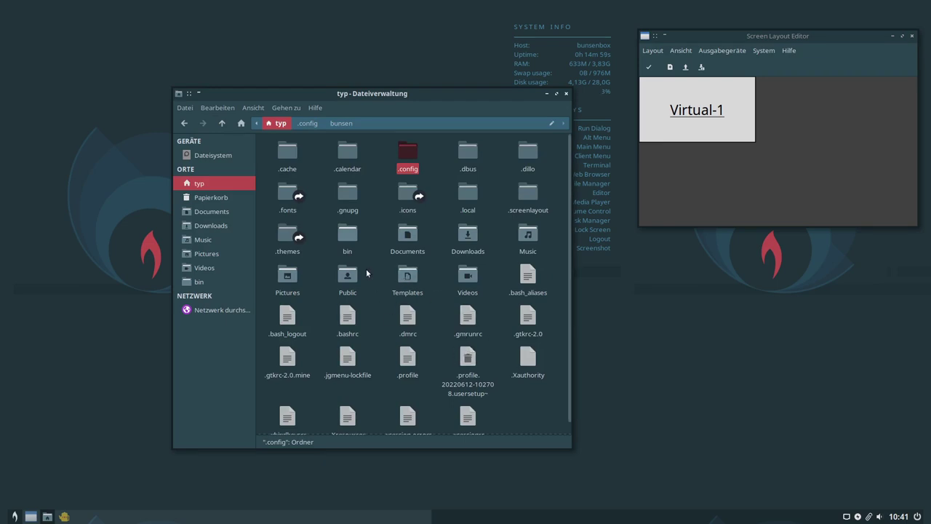
double_click(522, 198)
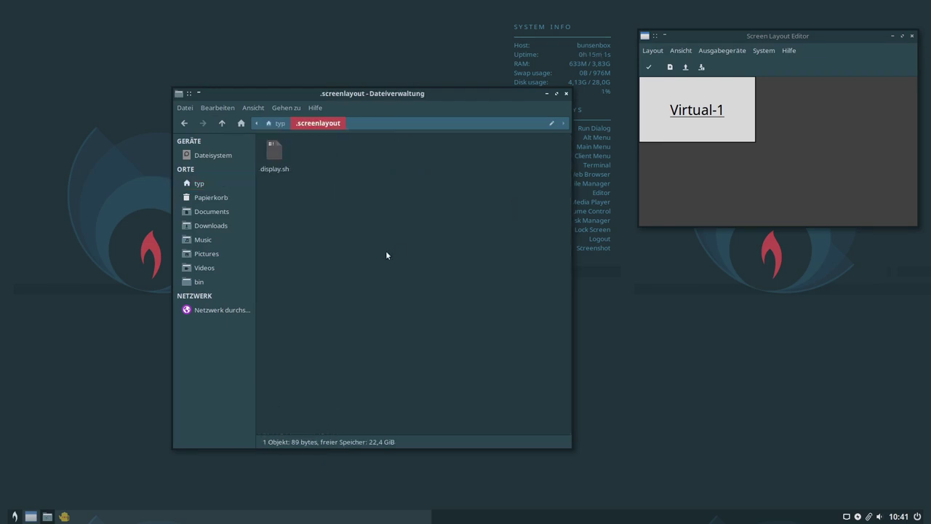
right_click(281, 168)
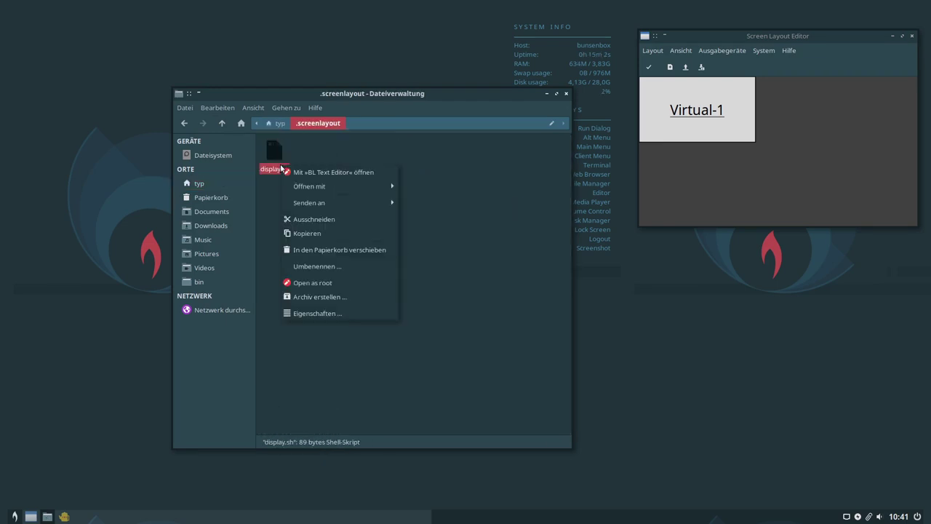
left_click(315, 313)
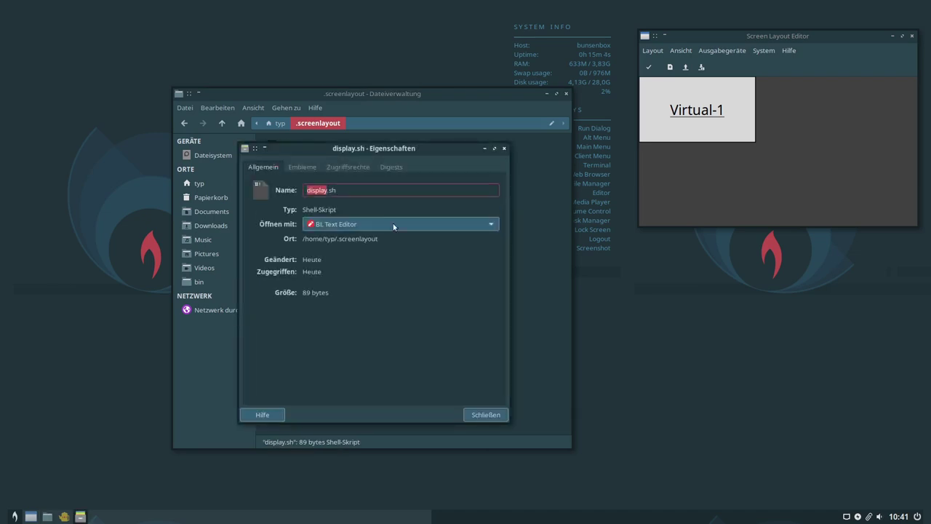
left_click(342, 166)
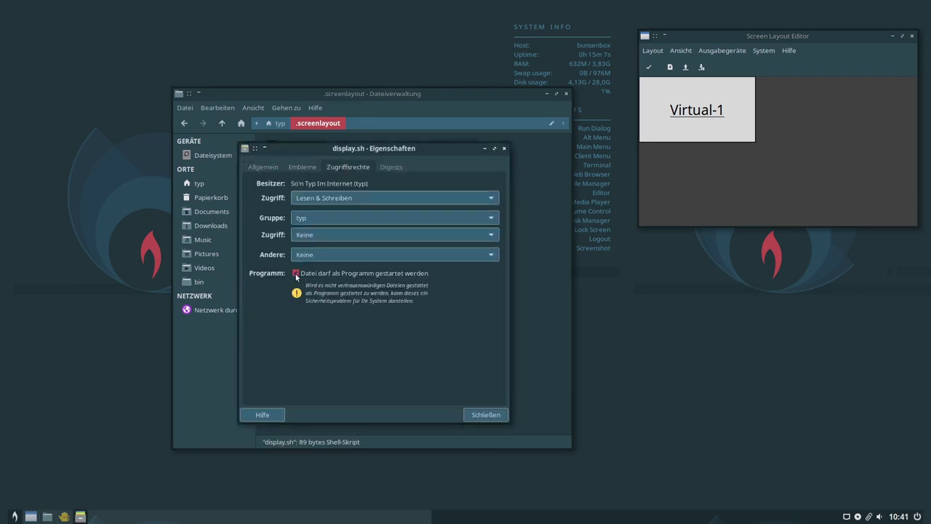
left_click(475, 414)
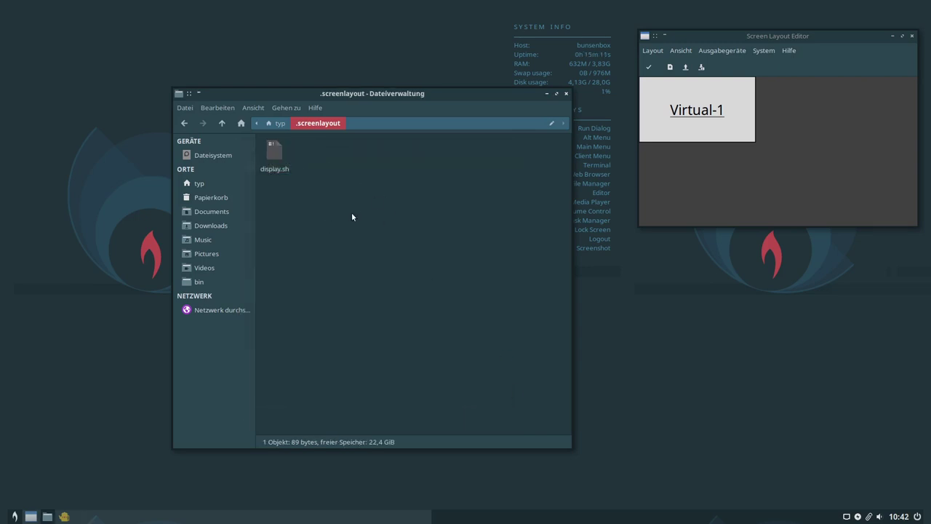
left_click(566, 95)
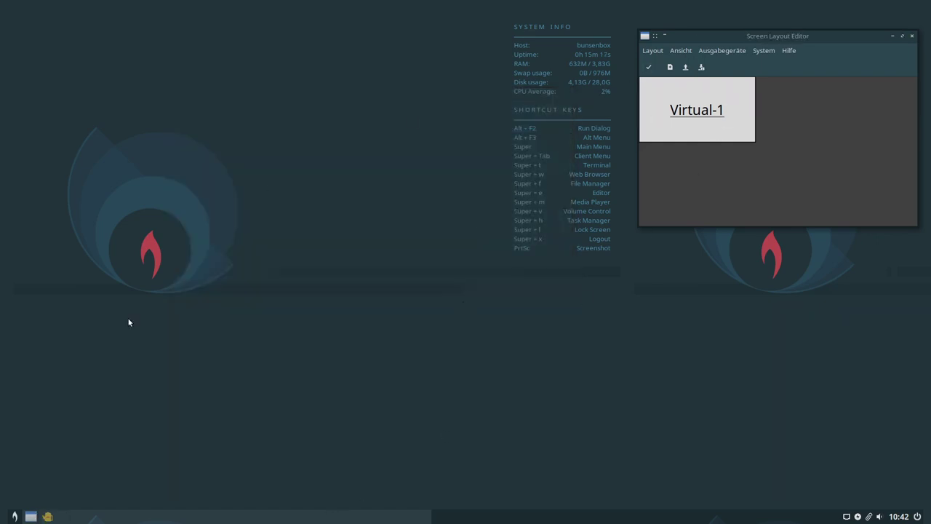
Back in Geany, add the comment line "# Auflösung auf FullHD setzen" below SETTINGS START in the autostart script.
left_click(47, 516)
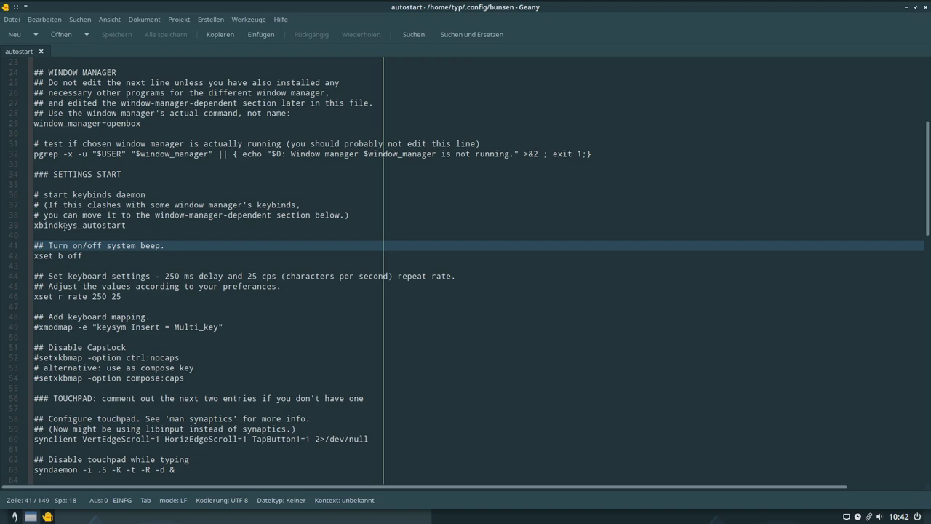
left_click(70, 185)
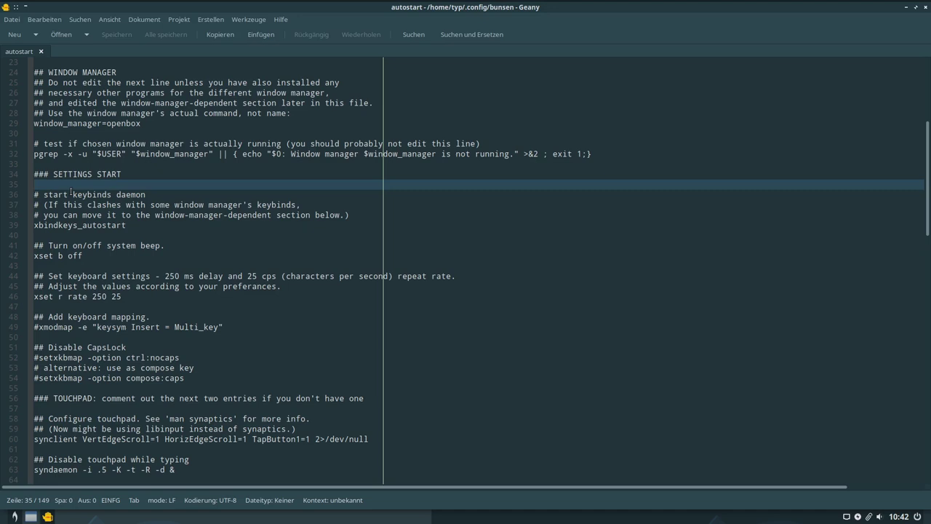
key("Return")
key("Return")
key("Up")
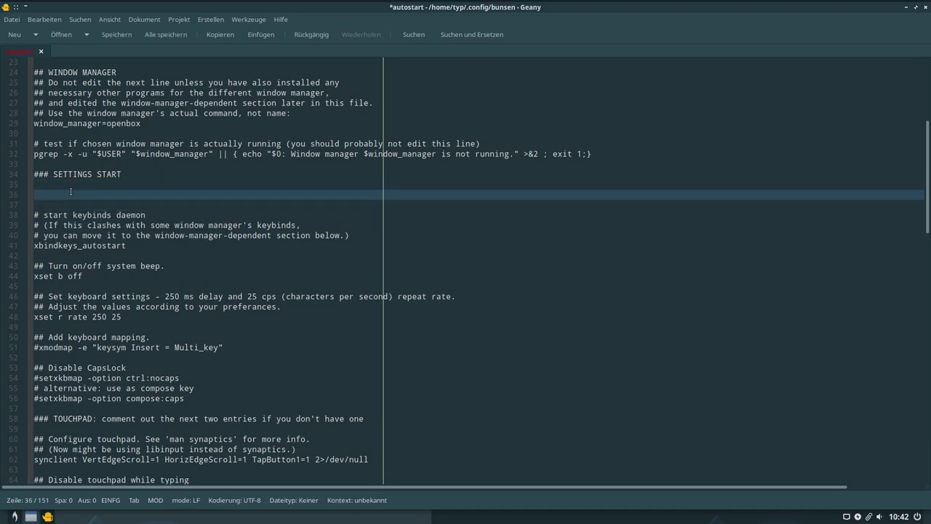
type("##")
key("BackSpace")
type("Auflösung auf ")
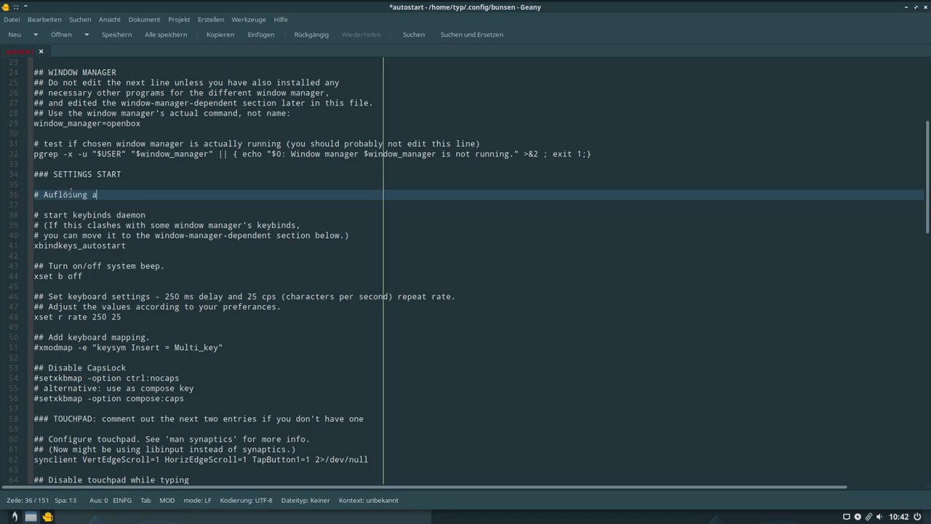
type("FullHD setzen")
key("Return")
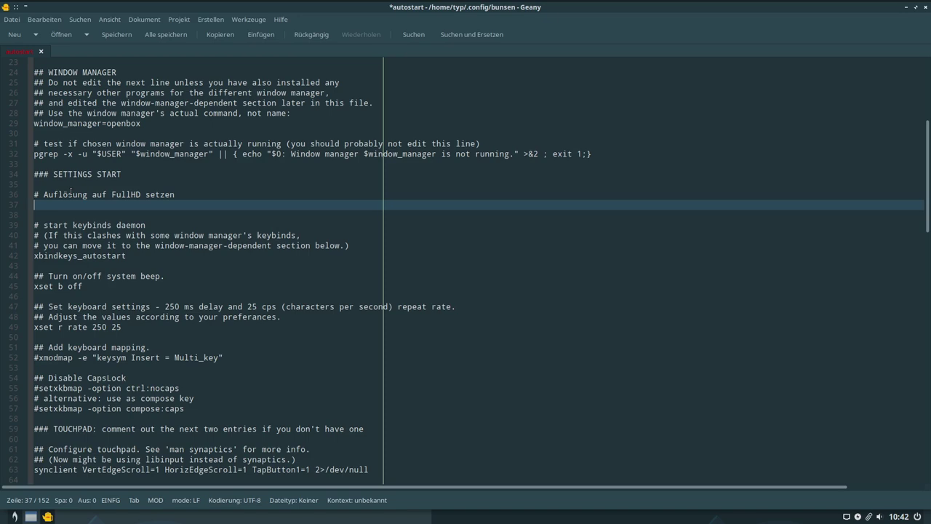
Add the command "/home/typ/.screenlayout/display.sh &" below the new comment and save the autostart file.
scroll(71, 193, "up", 3)
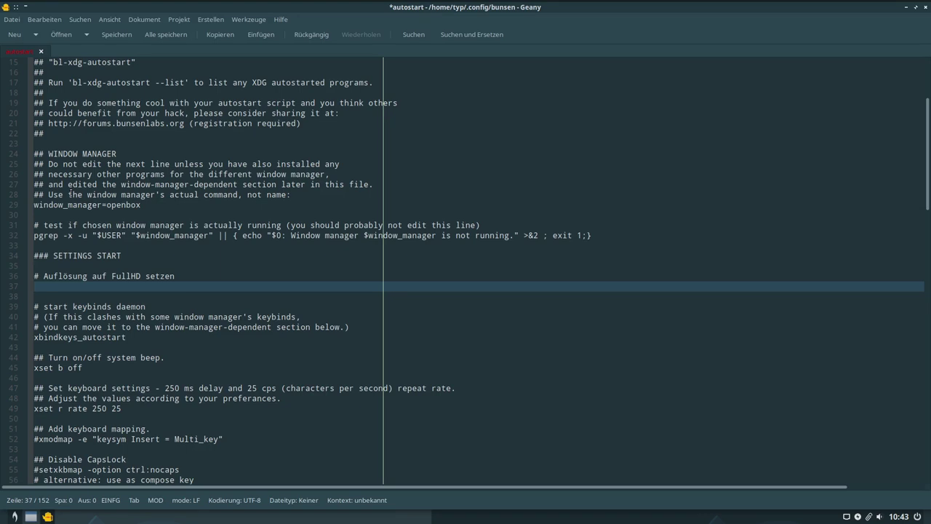
type("/home/typ/.screenlayout")
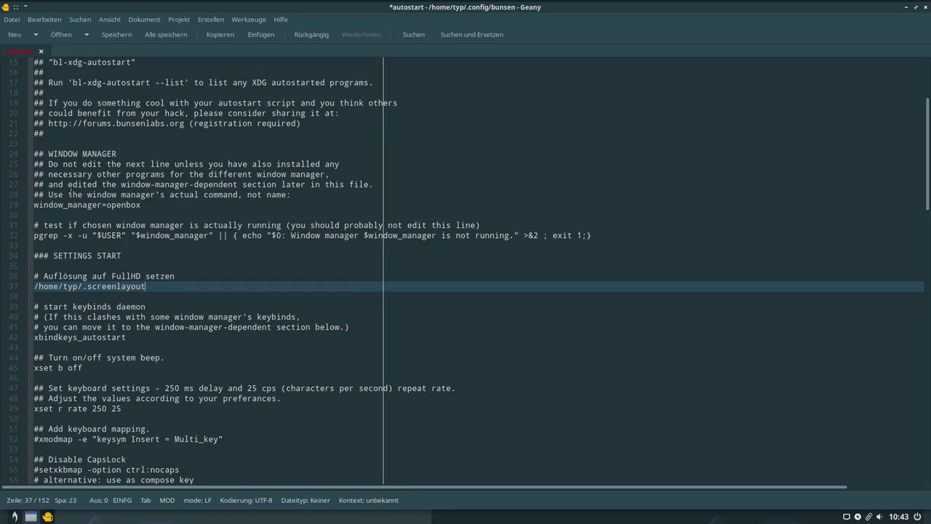
type("/display.sh &")
double_click(205, 286)
key("ctrl+s")
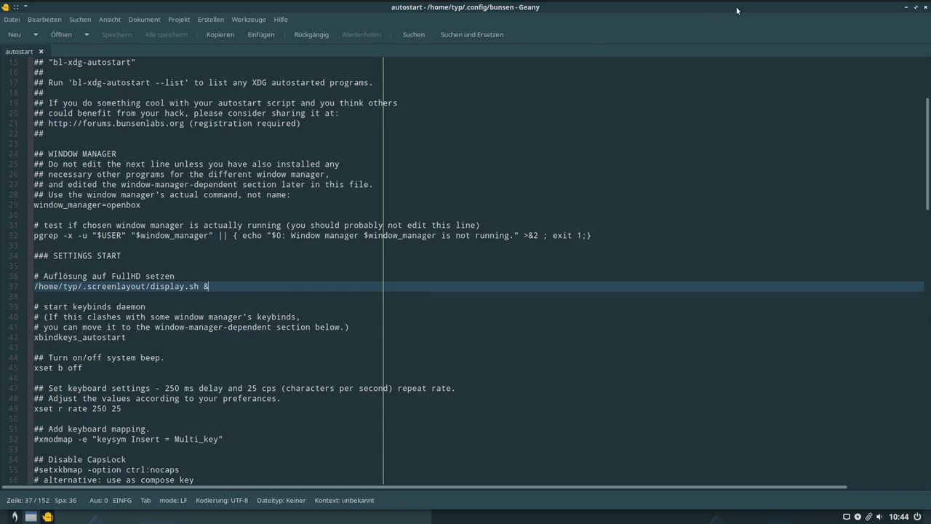
Close Geany and the Screen Layout Editor, and reboot the system.
left_click(925, 9)
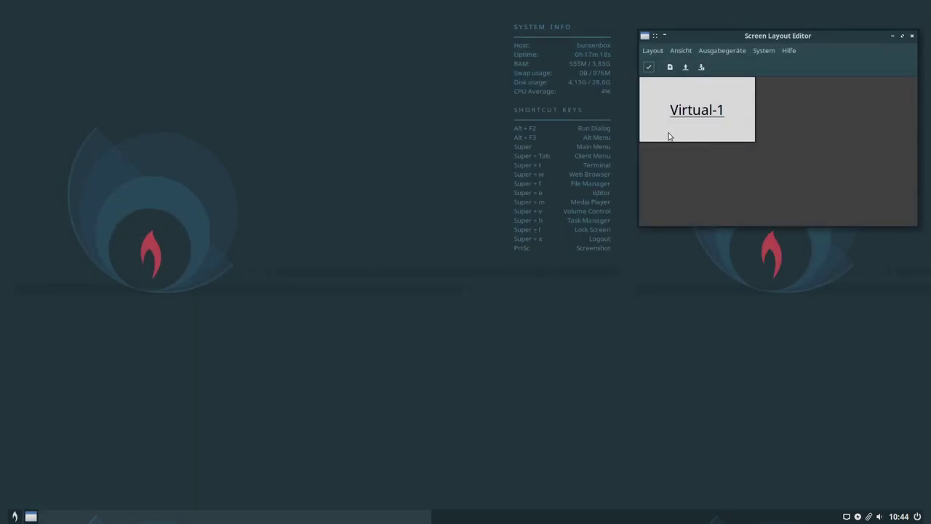
left_click(913, 36)
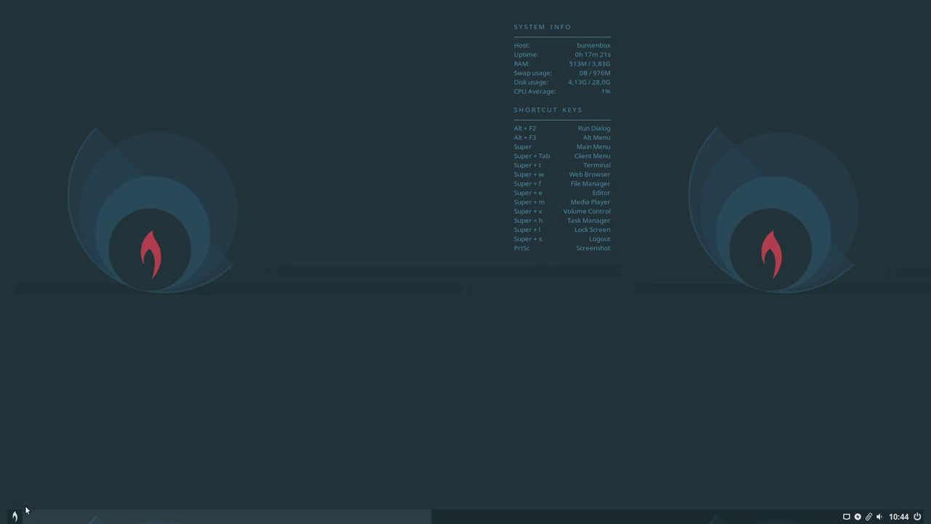
left_click(918, 516)
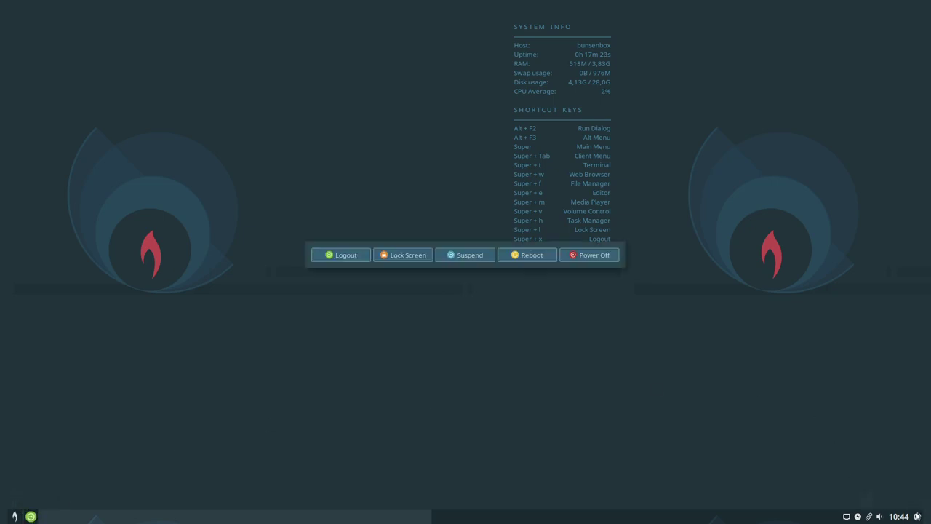
left_click(520, 255)
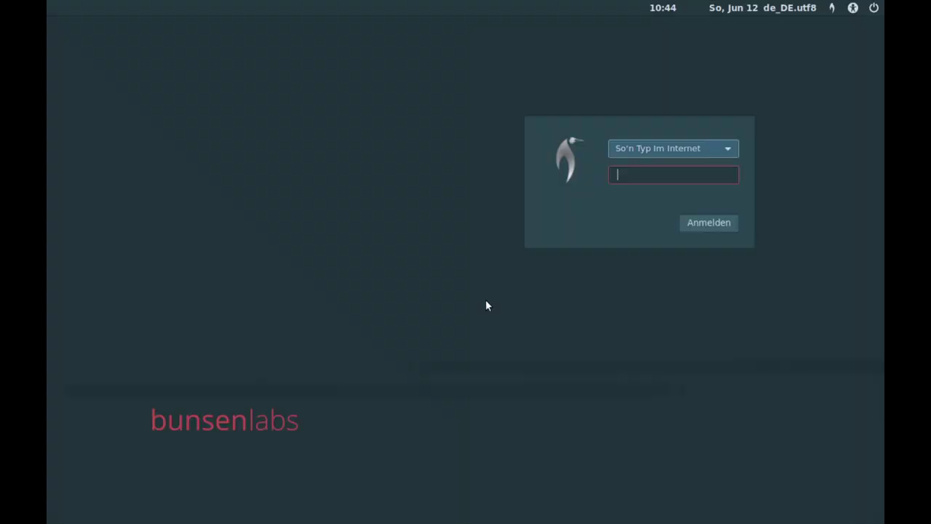
Log in to the desktop session by entering the account password.
type("•••")
key("Return")
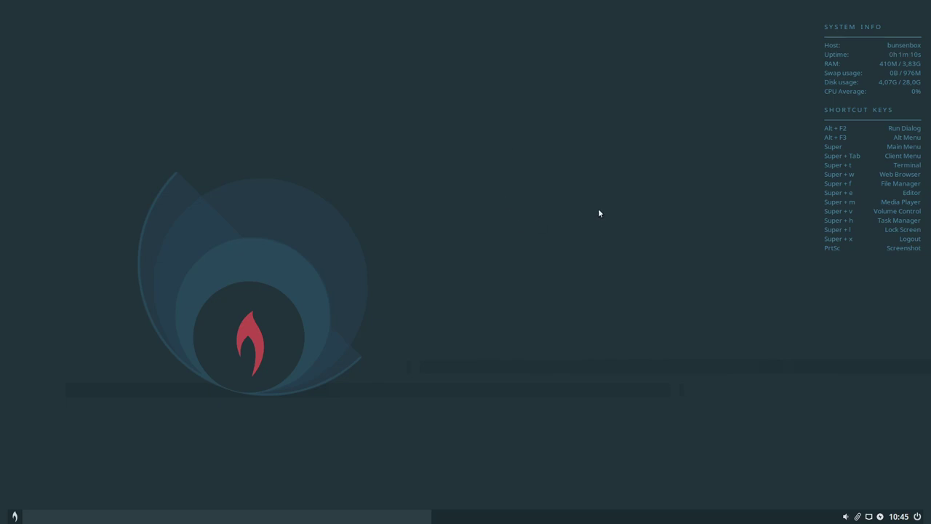
Search the desktop menu for "nitr", open the Wallpaper tool Nitrogen and enlarge its window.
right_click(553, 237)
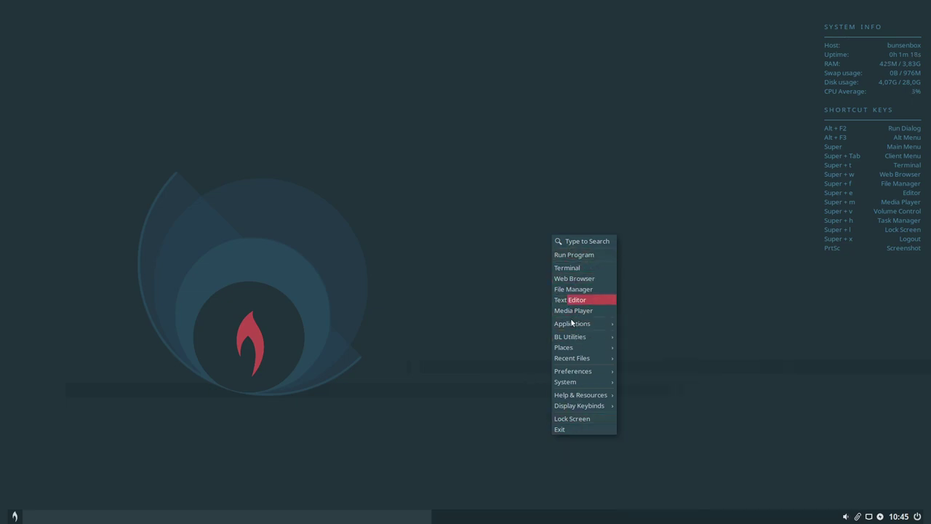
mouse_move(573, 338)
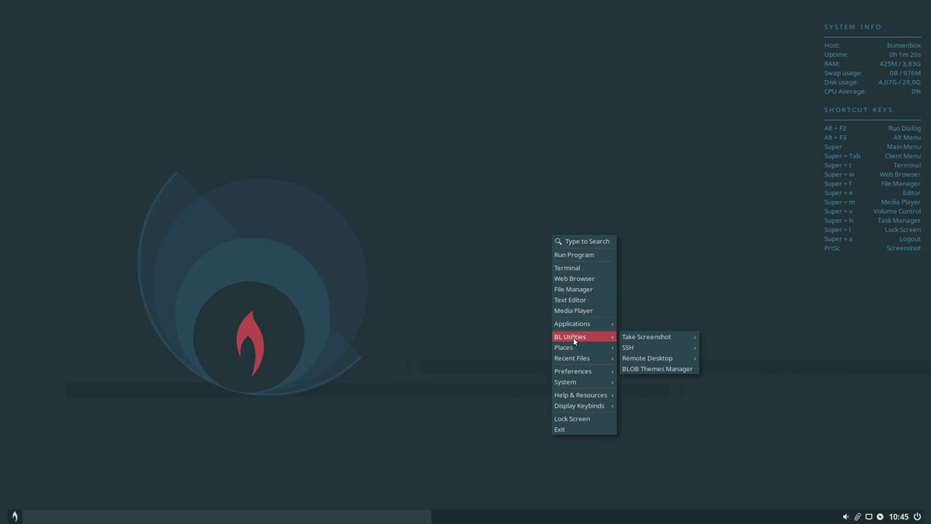
mouse_move(565, 361)
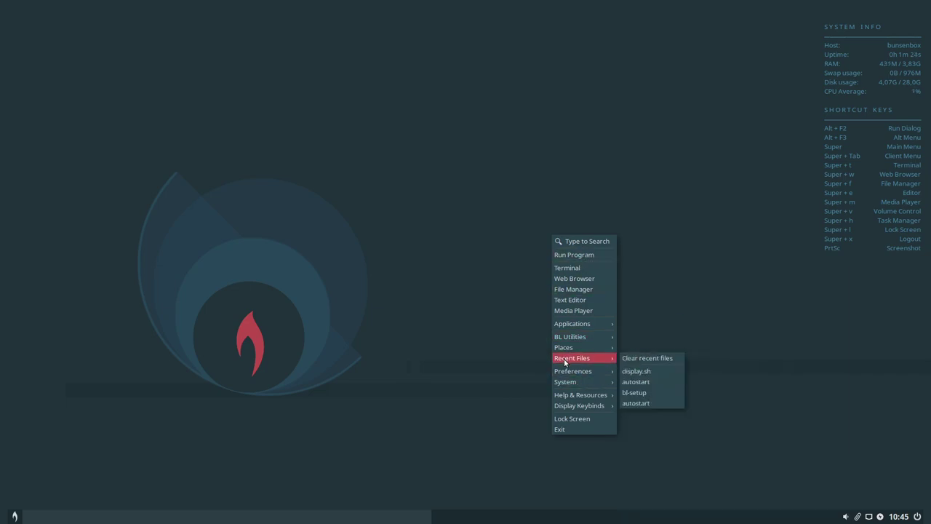
mouse_move(581, 375)
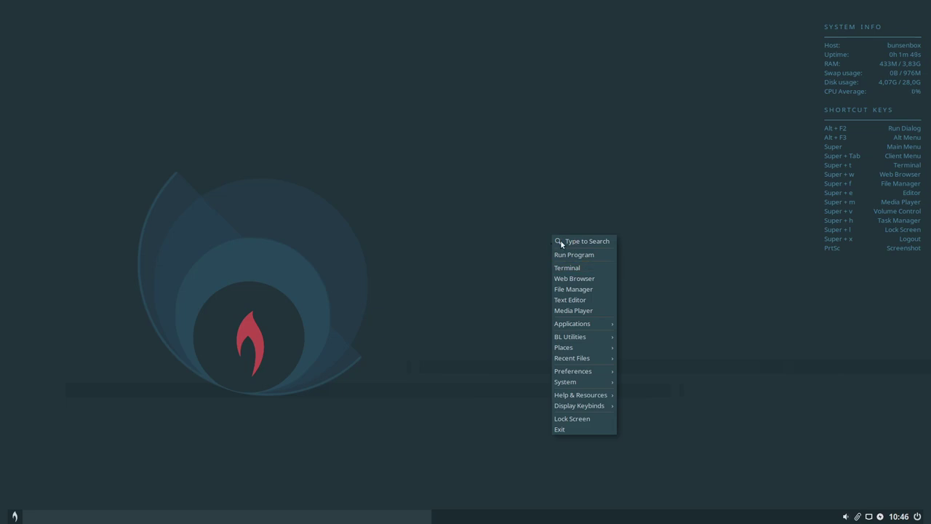
type("ni")
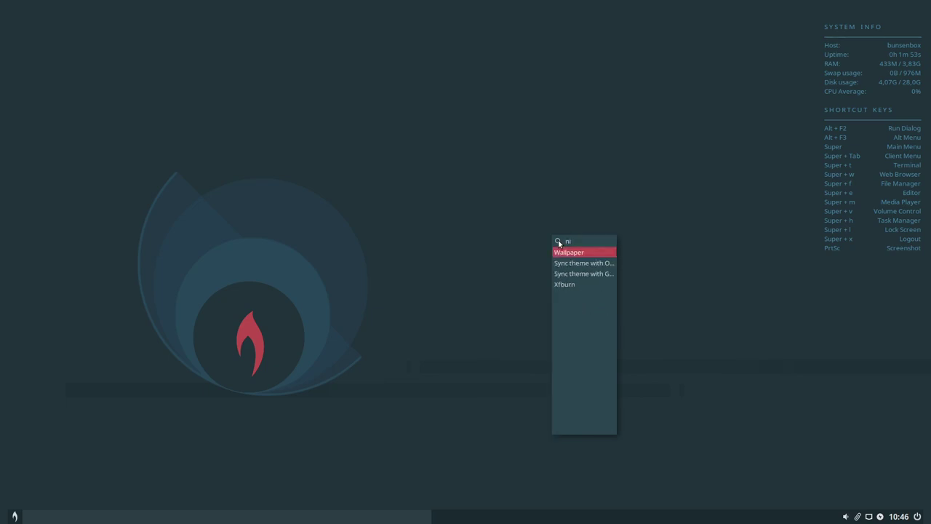
type("tr")
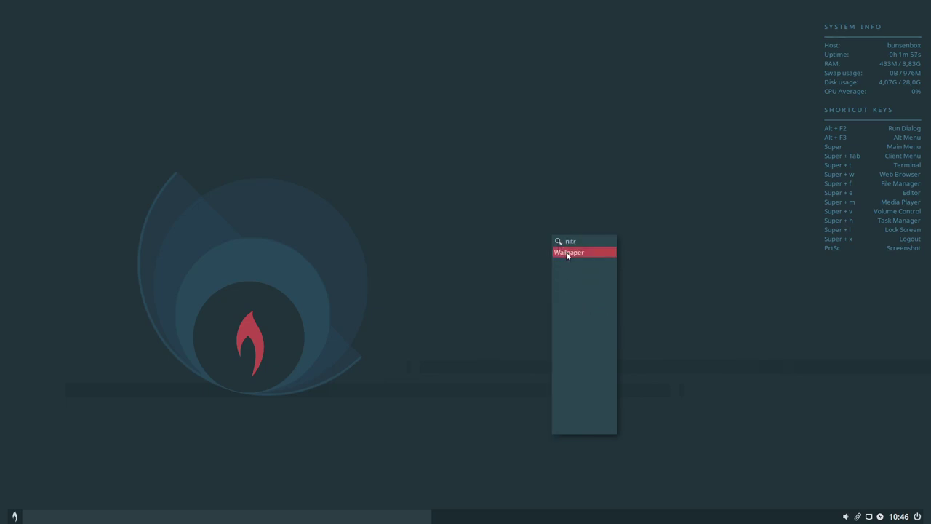
left_click(567, 254)
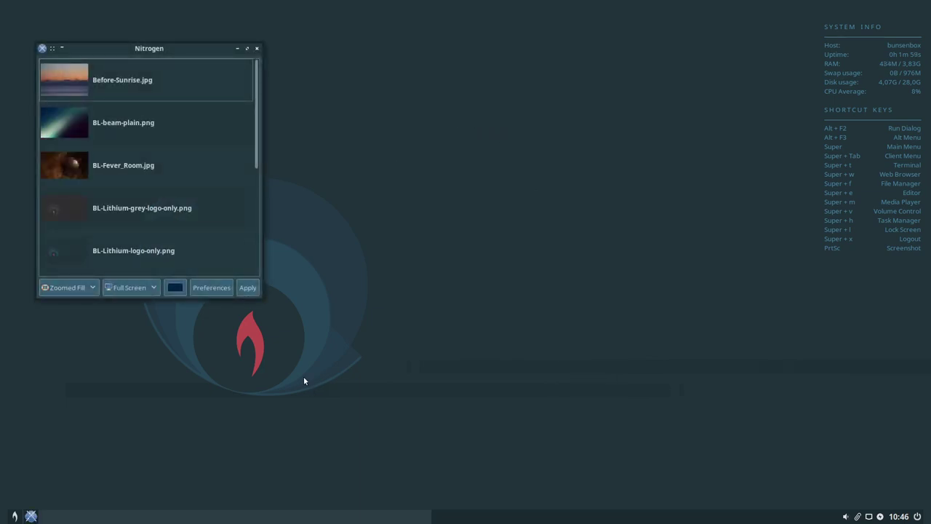
left_click_drag(257, 293, 709, 421)
left_click_drag(443, 53, 527, 54)
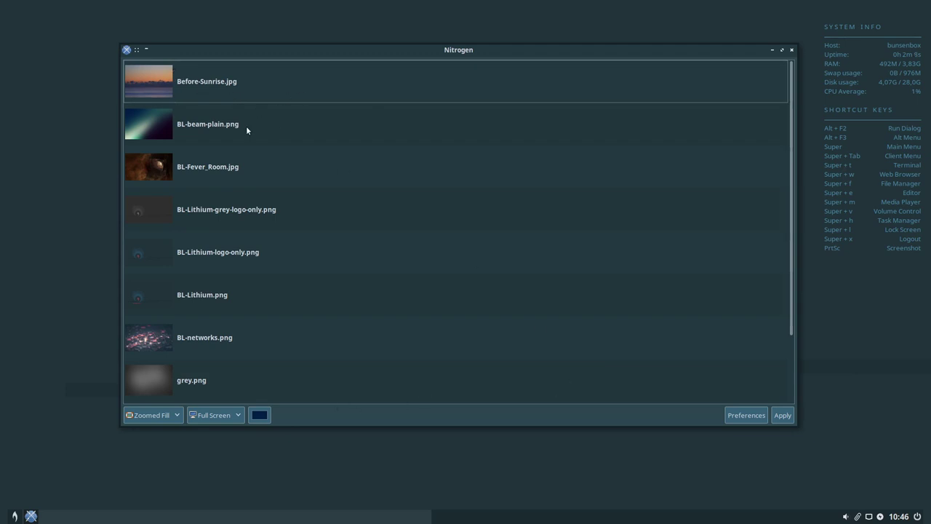
Browse the wallpaper list, apply BL-networks.png as the full-screen background and move the Nitrogen window aside.
scroll(245, 141, "down", 2)
scroll(246, 141, "up", 2)
scroll(196, 300, "down", 1)
scroll(187, 296, "up", 1)
scroll(174, 296, "down", 2)
left_click(145, 259)
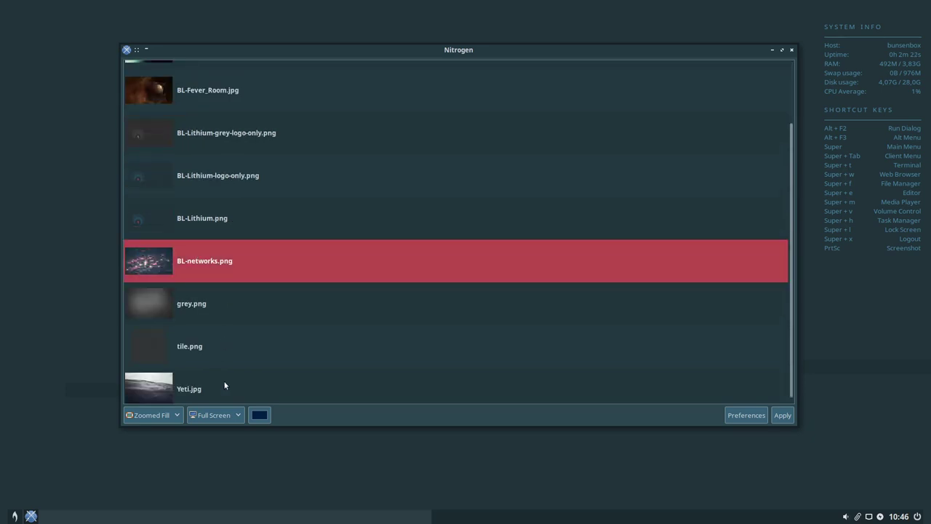
left_click(782, 414)
left_click_drag(453, 51, 534, 35)
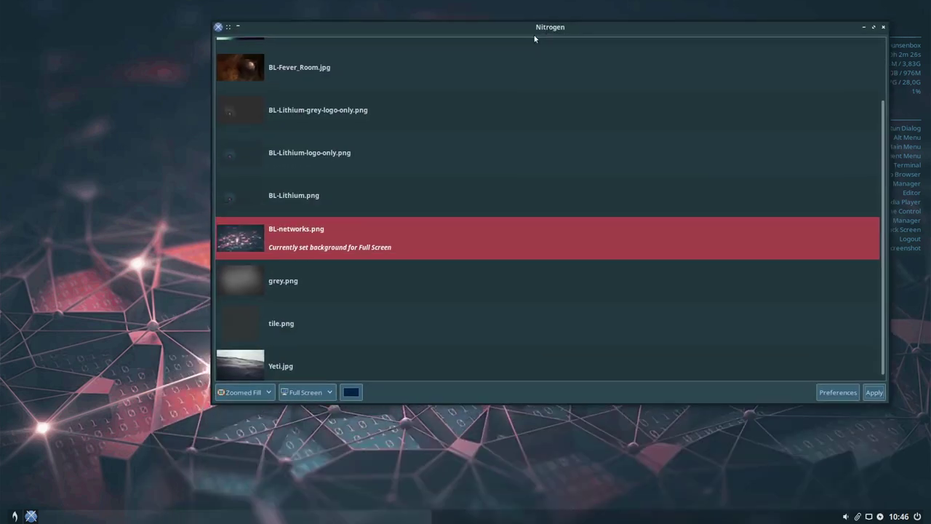
Apply grey.png as the full-screen background and move the Nitrogen window to view it.
left_click(313, 292)
left_click(883, 395)
left_click_drag(614, 26, 613, 81)
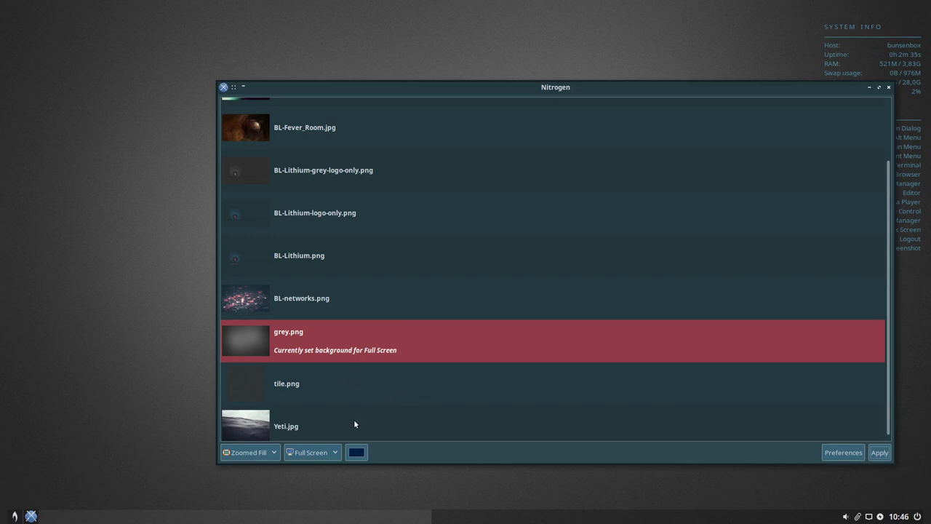
Apply BL-Fever_Room.jpg as the full-screen background and move the Nitrogen window to view it.
scroll(337, 396, "up", 2)
left_click(282, 199)
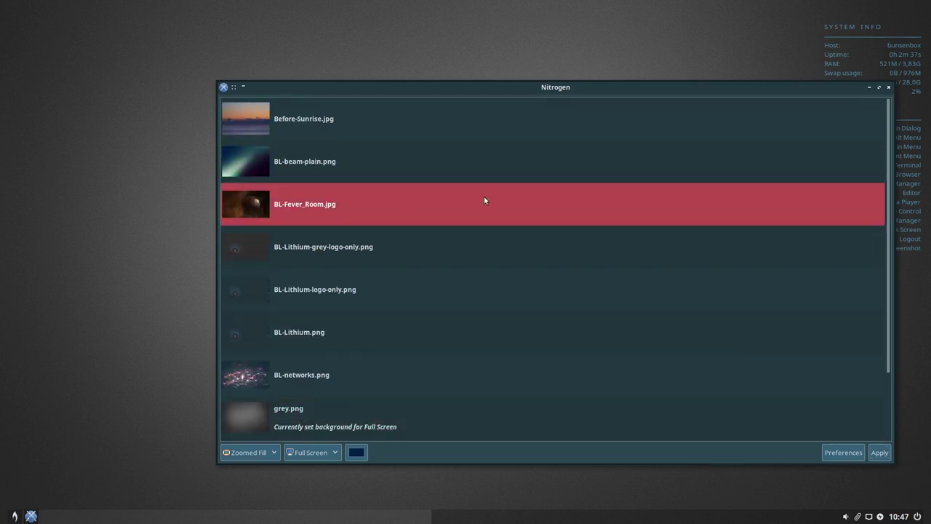
left_click(879, 451)
left_click_drag(669, 97, 626, 106)
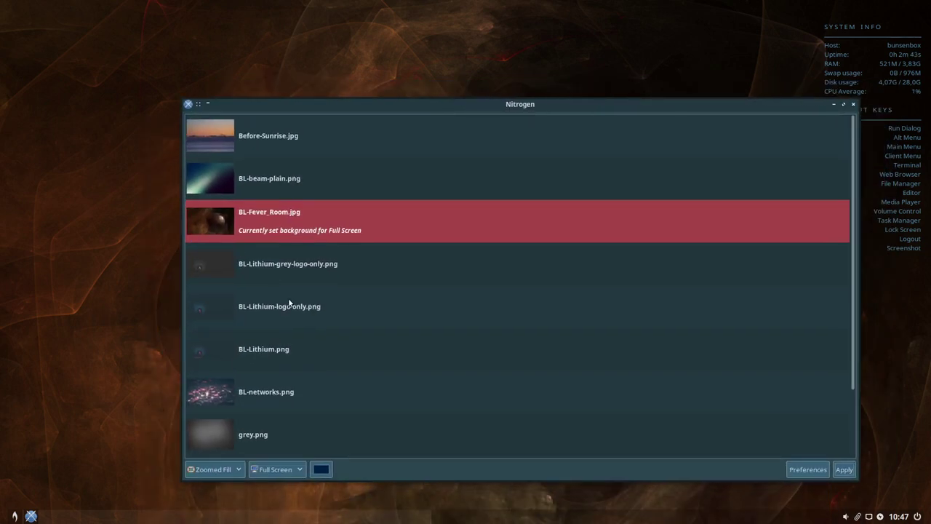
Apply BL-Lithium-logo-only.png as the full-screen background and reposition the Nitrogen window.
left_click(266, 318)
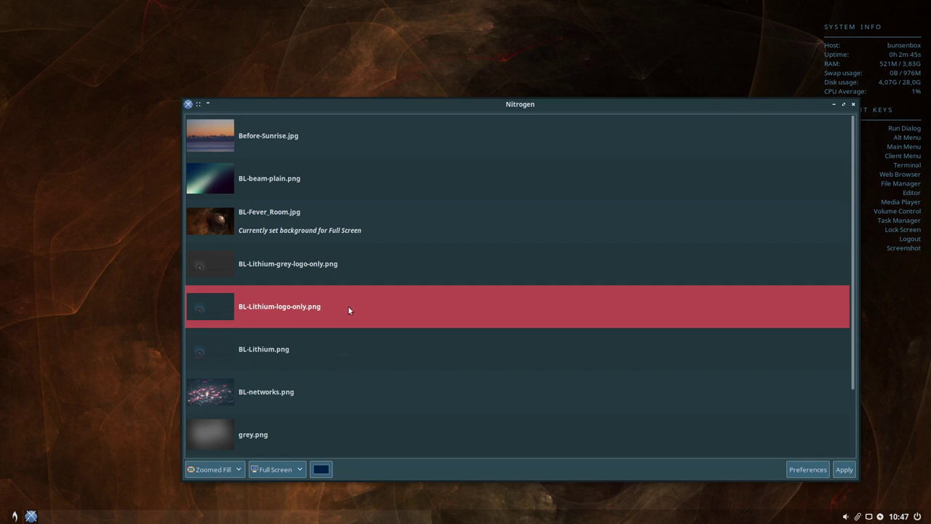
left_click(841, 470)
left_click_drag(527, 105, 538, 90)
In Nitrogen's preferences, start adding a wallpaper directory and go to the usr folder of the file system.
left_click(818, 453)
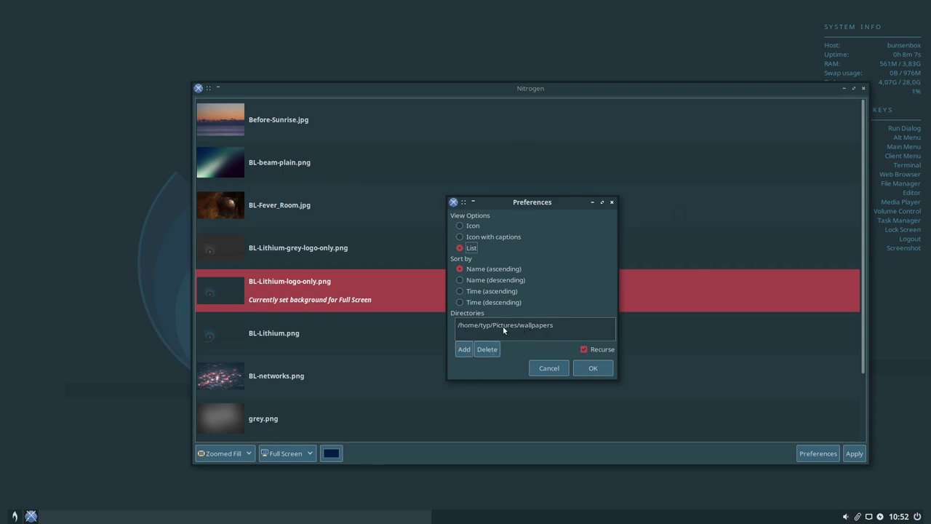
left_click(455, 349)
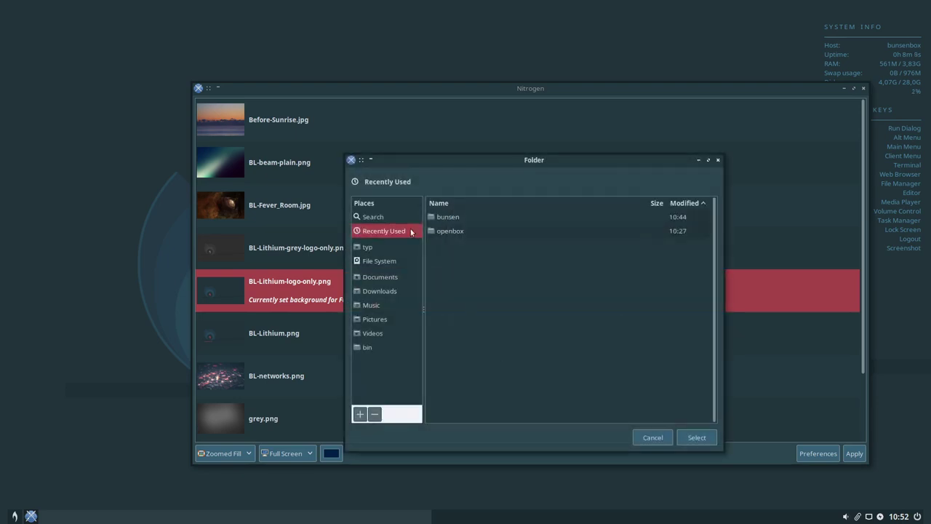
left_click(376, 262)
scroll(461, 335, "down", 5)
scroll(458, 291, "down", 2)
scroll(464, 335, "up", 2)
scroll(463, 359, "down", 2)
double_click(432, 347)
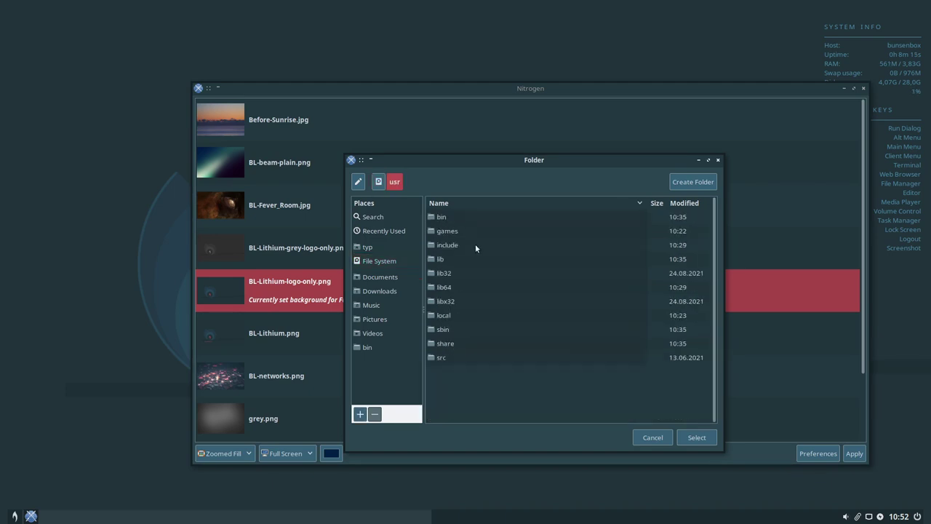
Open the share folder inside usr, find its images subfolder and open it.
left_click(451, 350)
double_click(451, 350)
scroll(484, 260, "down", 5)
scroll(486, 263, "down", 15)
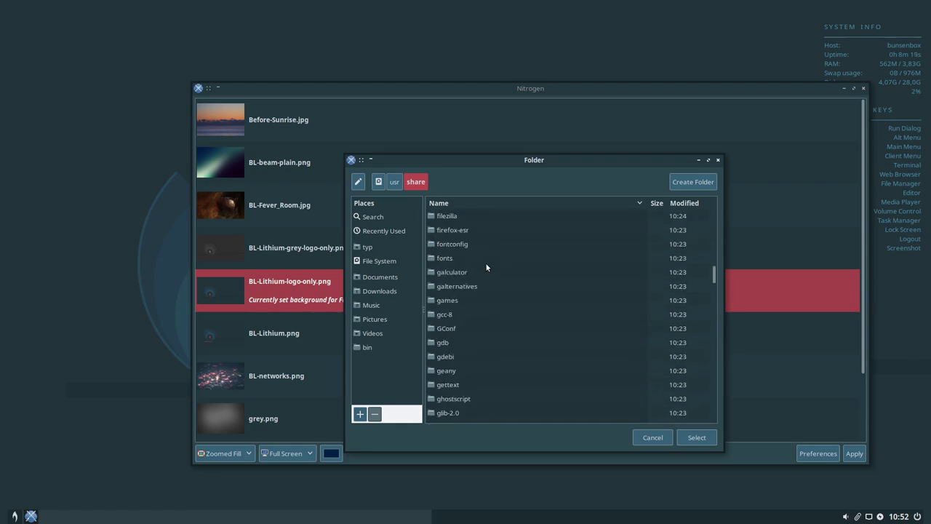
scroll(486, 266, "down", 8)
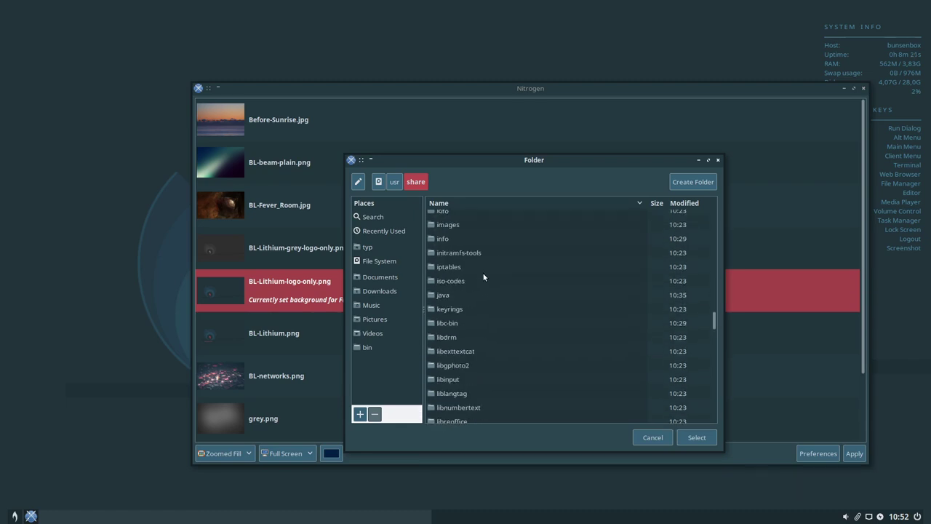
scroll(478, 285, "up", 2)
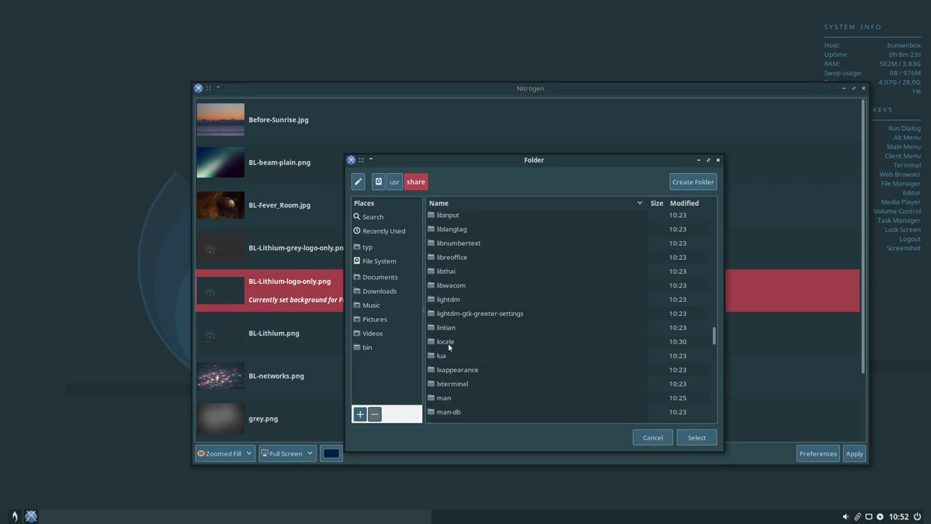
scroll(451, 341, "up", 4)
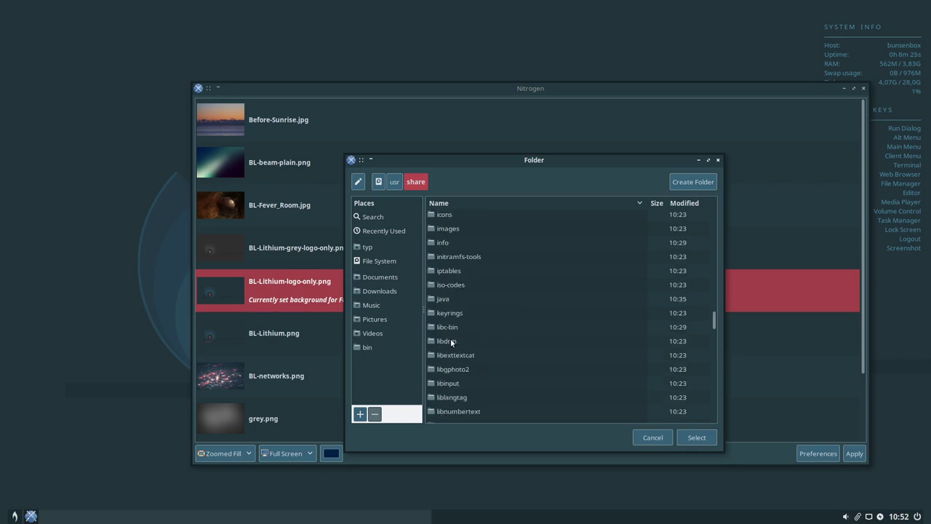
left_click(456, 230)
double_click(456, 228)
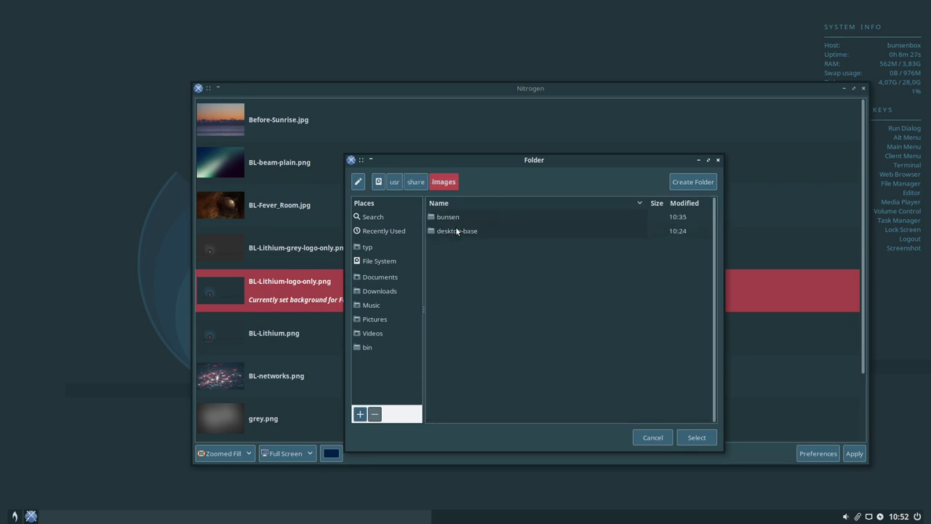
Add the folder /usr/share/images/bunsen/archives/helium/wallpapers to the wallpaper directories and check the directory list.
double_click(449, 218)
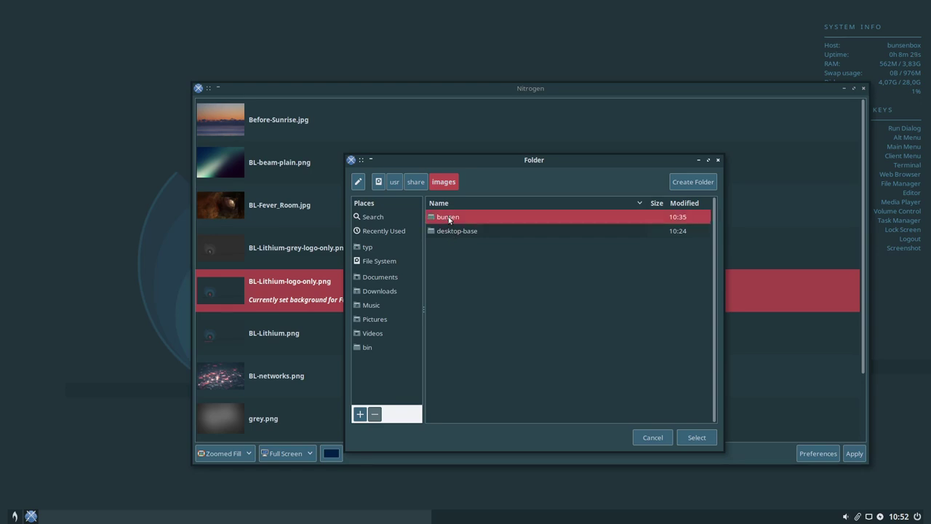
double_click(452, 274)
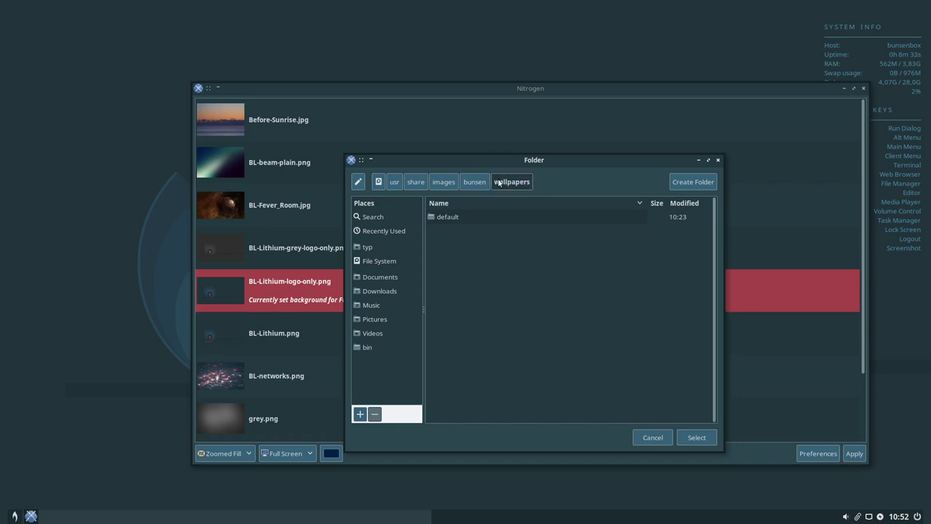
left_click(474, 182)
double_click(449, 216)
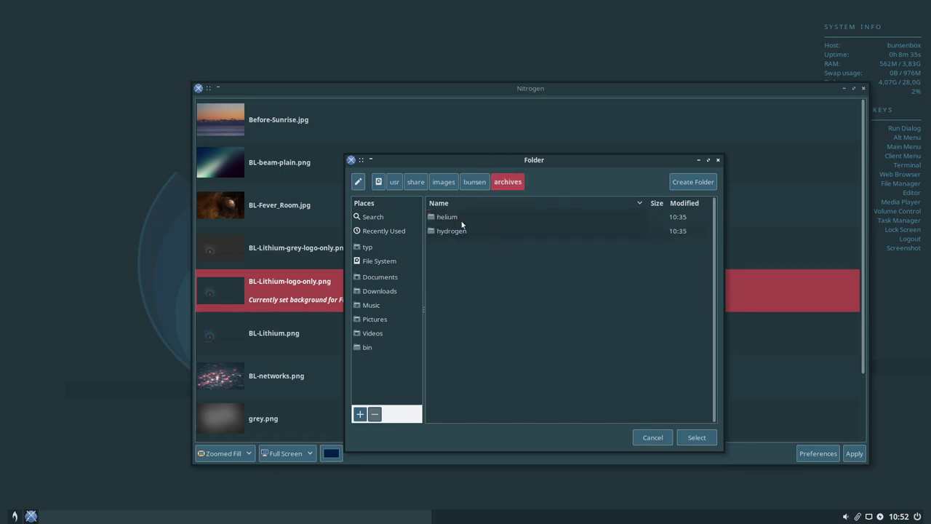
double_click(445, 219)
double_click(447, 217)
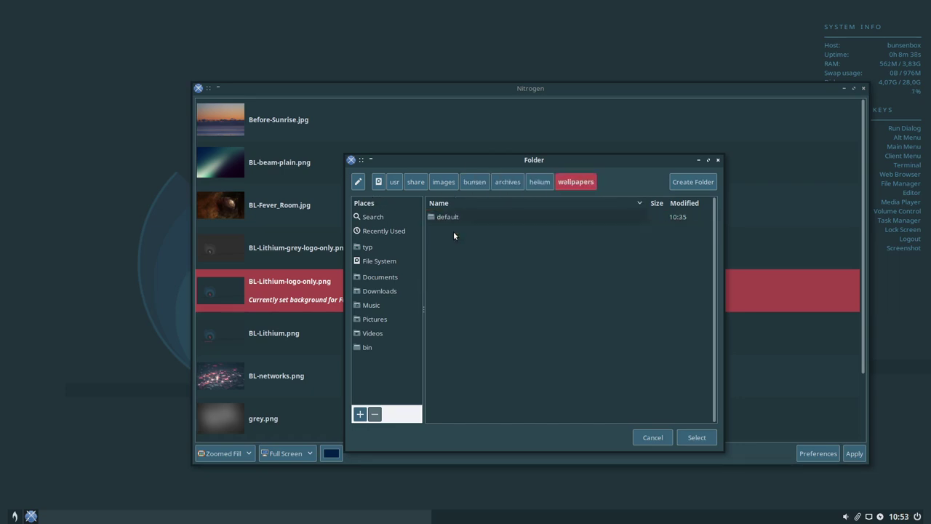
left_click(702, 439)
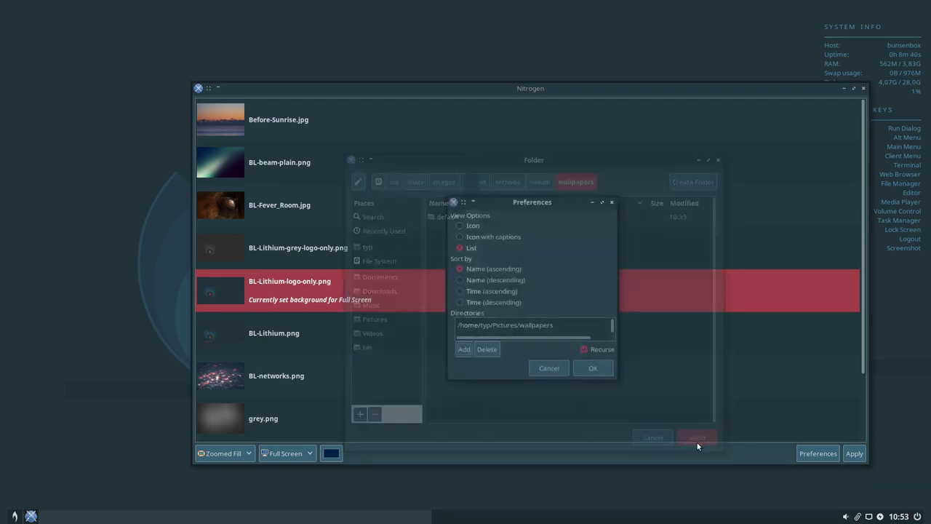
scroll(568, 320, "down", 1)
scroll(568, 320, "up", 1)
scroll(568, 320, "down", 1)
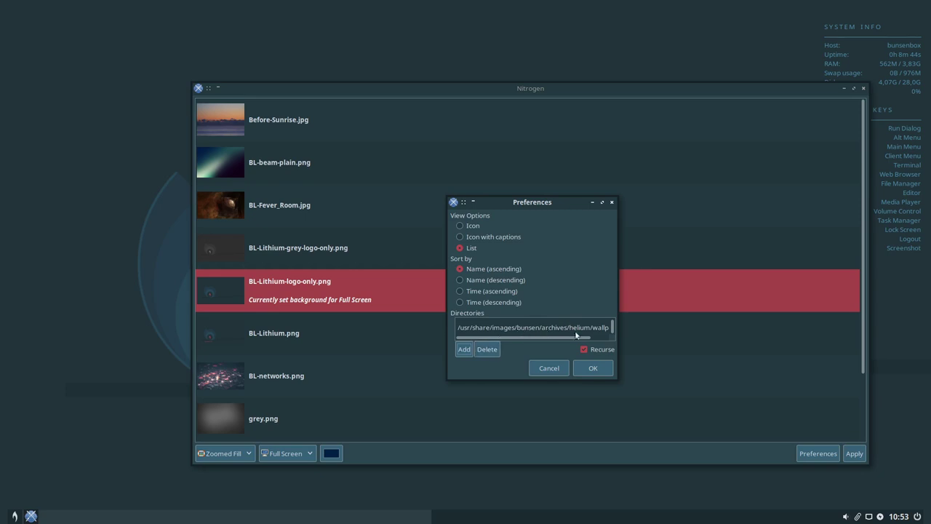
Start adding another wallpaper directory and browse the file system to the folder /usr/share/images.
left_click(465, 349)
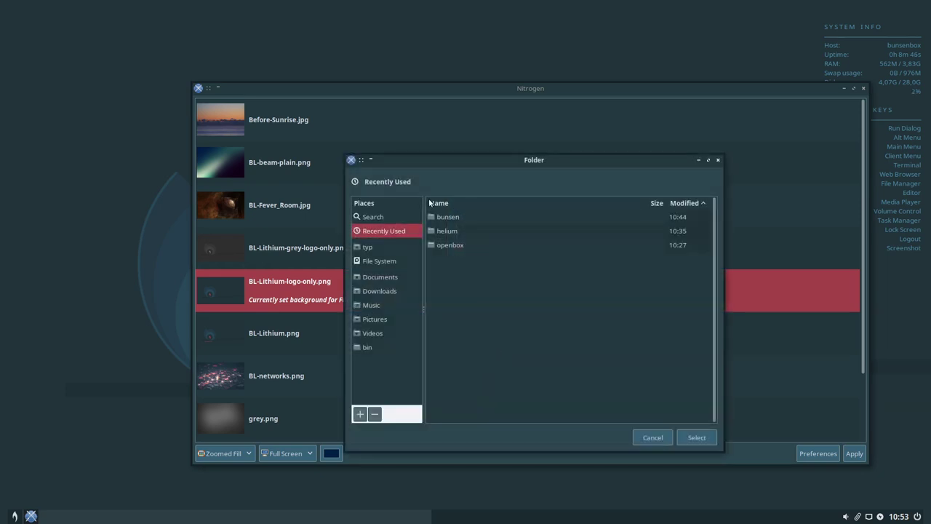
left_click(379, 260)
scroll(452, 334, "down", 3)
double_click(445, 345)
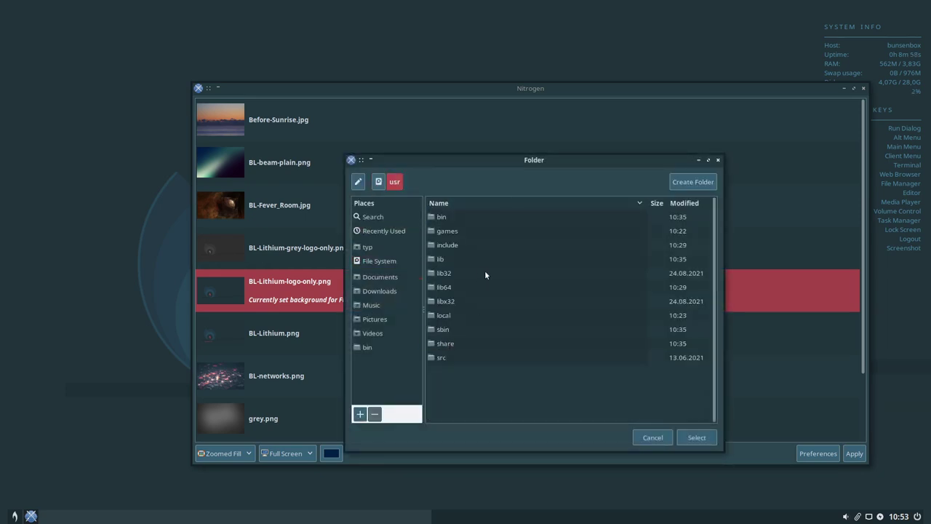
double_click(451, 343)
scroll(472, 273, "down", 10)
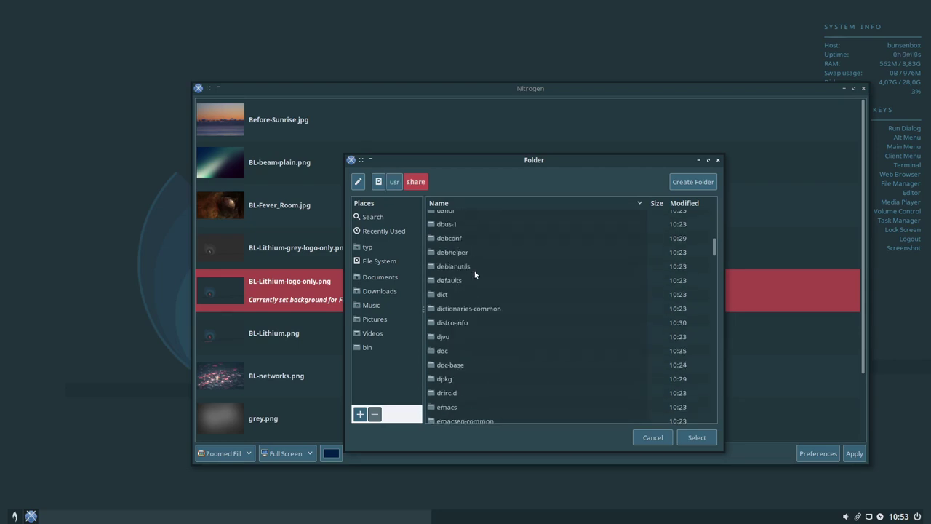
scroll(474, 271, "down", 5)
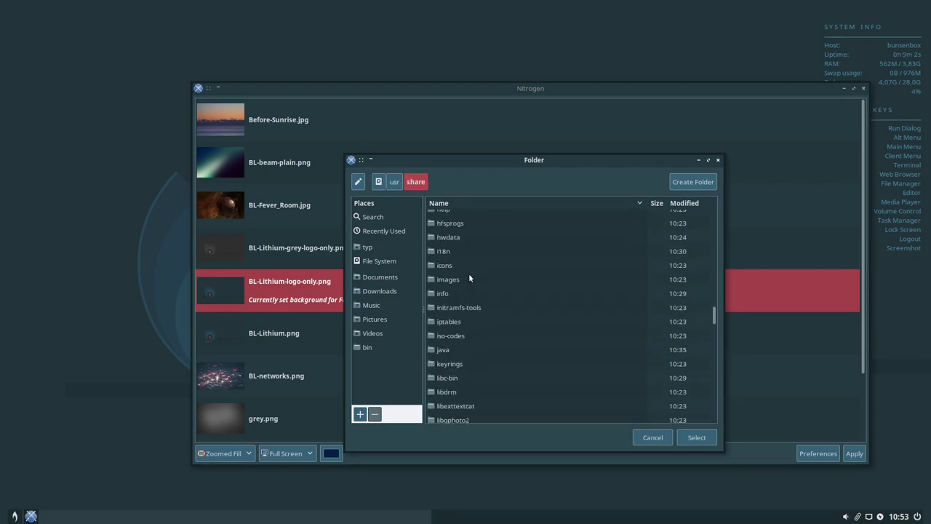
double_click(449, 278)
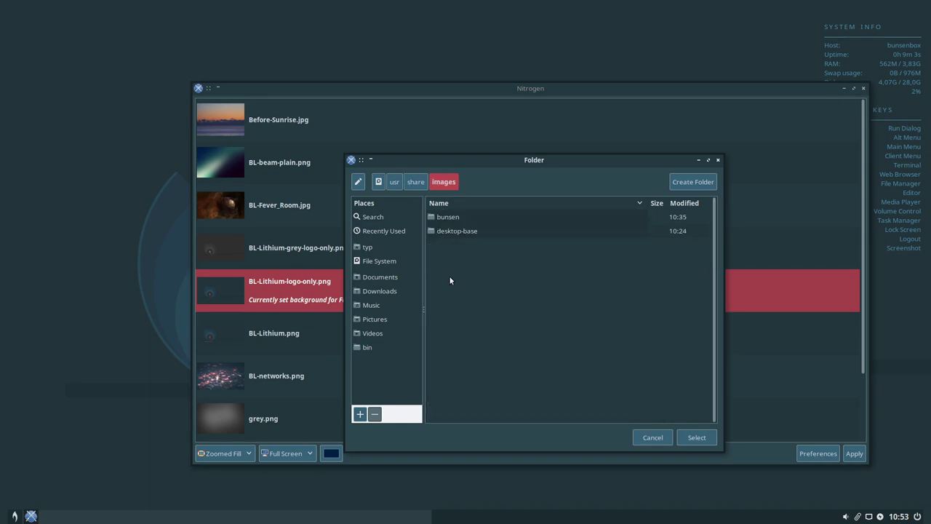
Add the folder bunsen/archives/hydrogen/wallpapers to the wallpaper directories and accept the preferences.
double_click(449, 221)
double_click(457, 221)
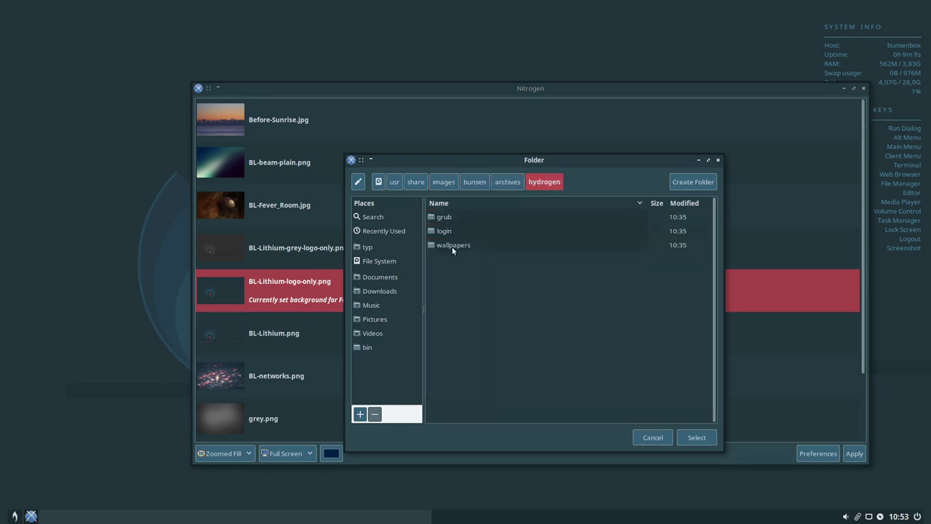
double_click(452, 246)
left_click(699, 438)
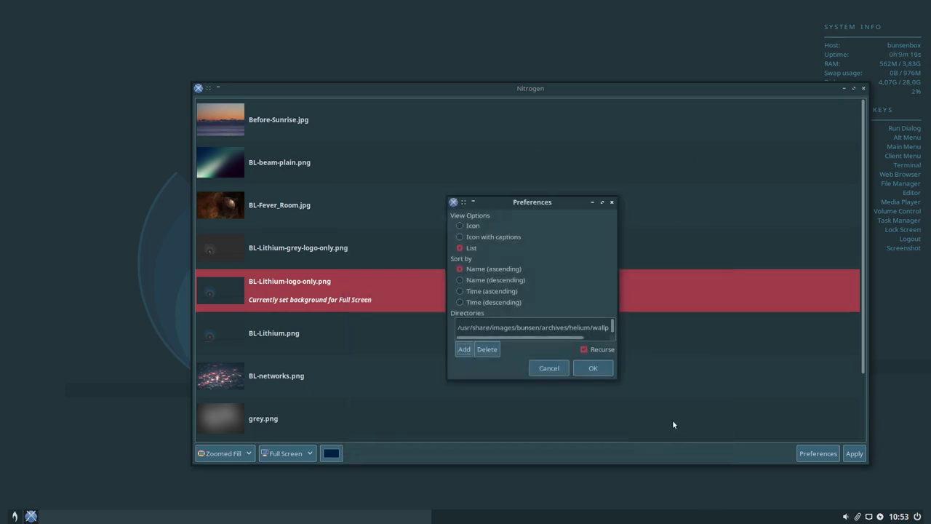
left_click(593, 368)
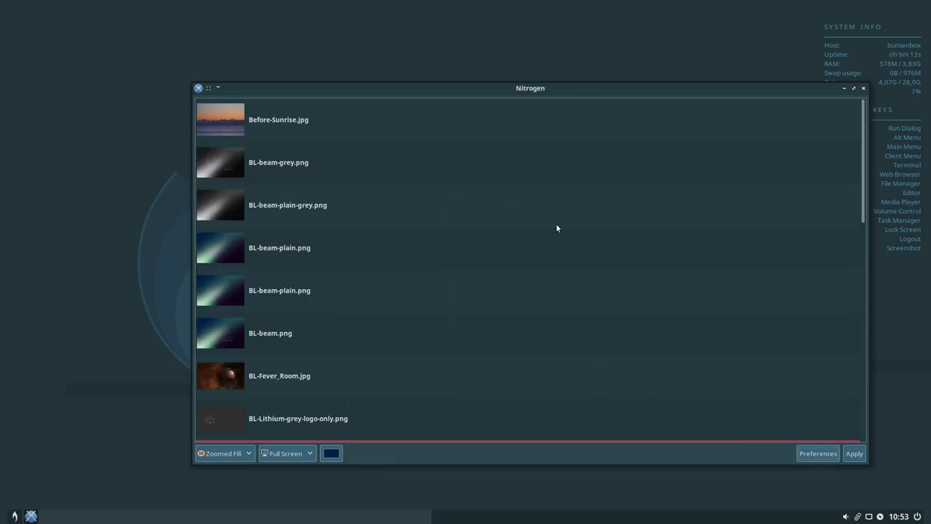
Find flame-text-1920x1200-centre-blue.png in the wallpaper list, apply it as the full-screen background and move the Nitrogen window aside.
scroll(342, 228, "down", 3)
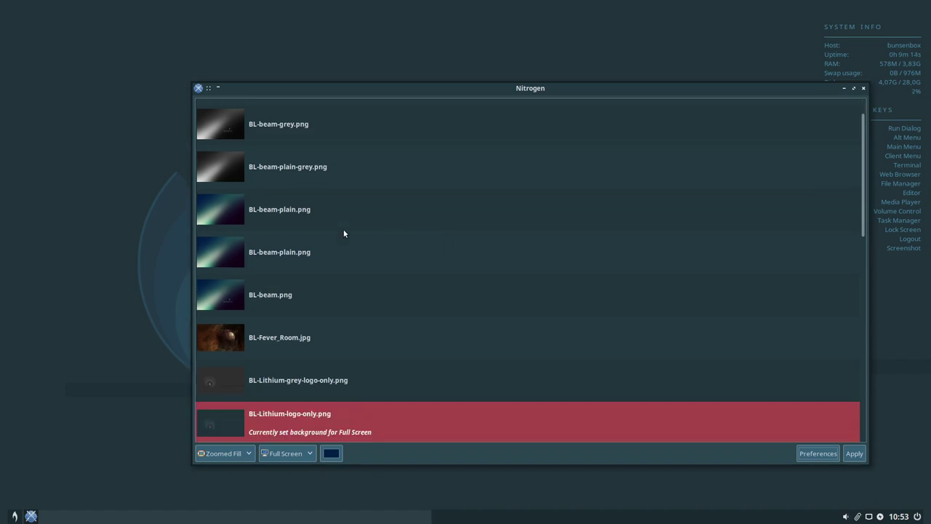
scroll(250, 218, "up", 3)
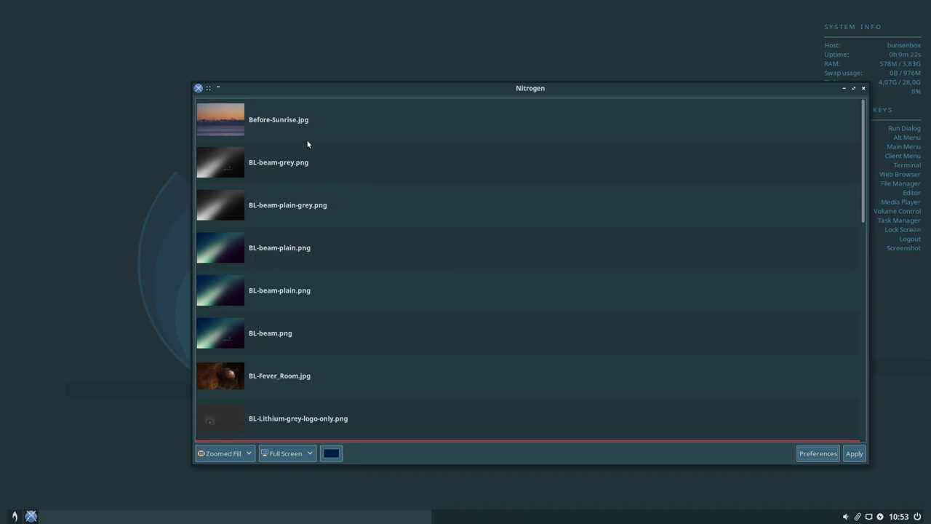
scroll(269, 200, "down", 3)
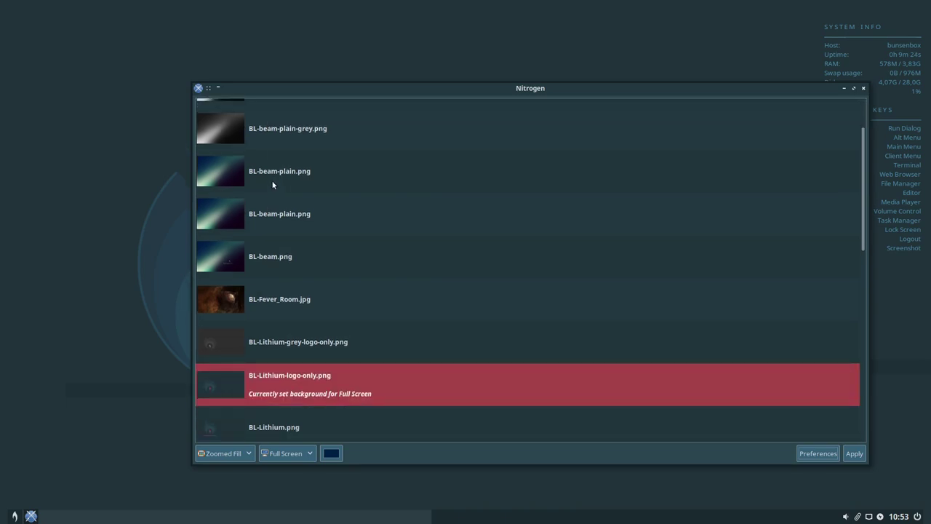
scroll(323, 198, "down", 3)
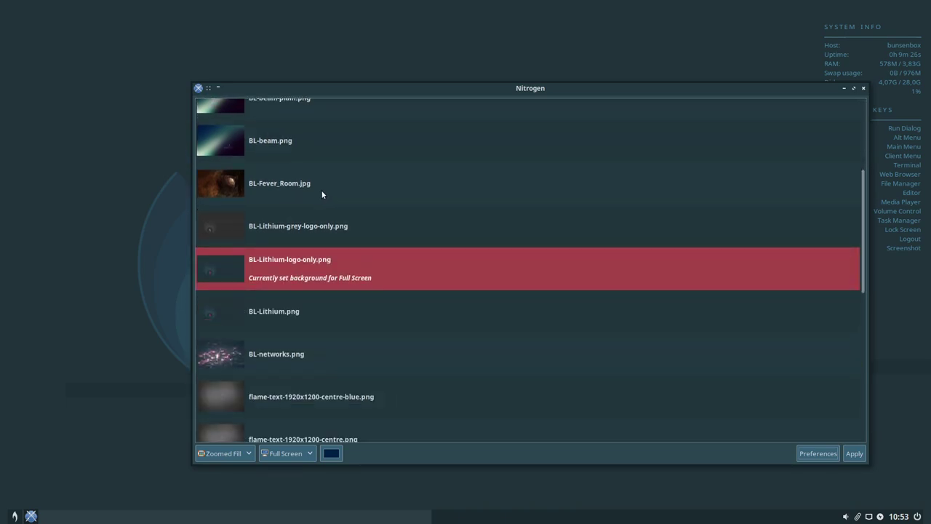
scroll(324, 254, "down", 2)
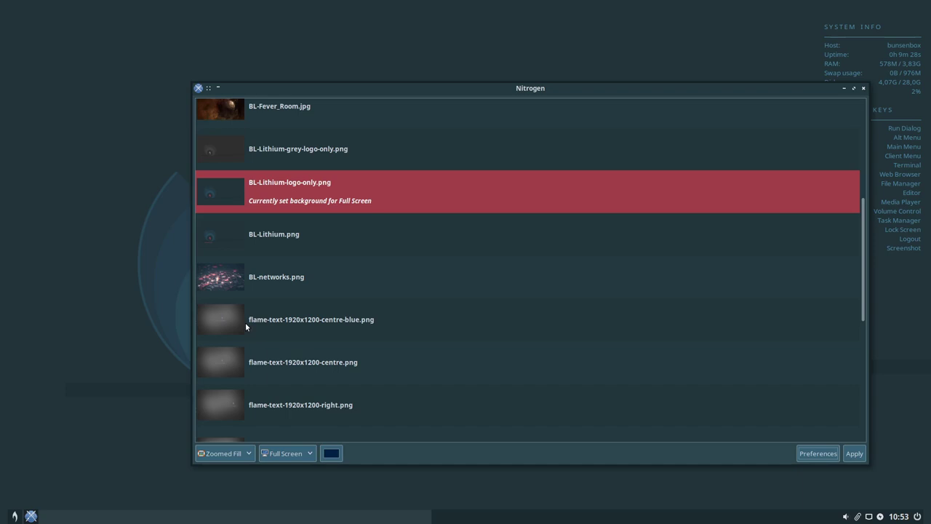
scroll(245, 323, "down", 3)
left_click(223, 248)
left_click(854, 453)
left_click_drag(575, 92, 618, 62)
Apply flame-text-1920x1200-centre.png as the full-screen background and reposition the Nitrogen window.
left_click(415, 274)
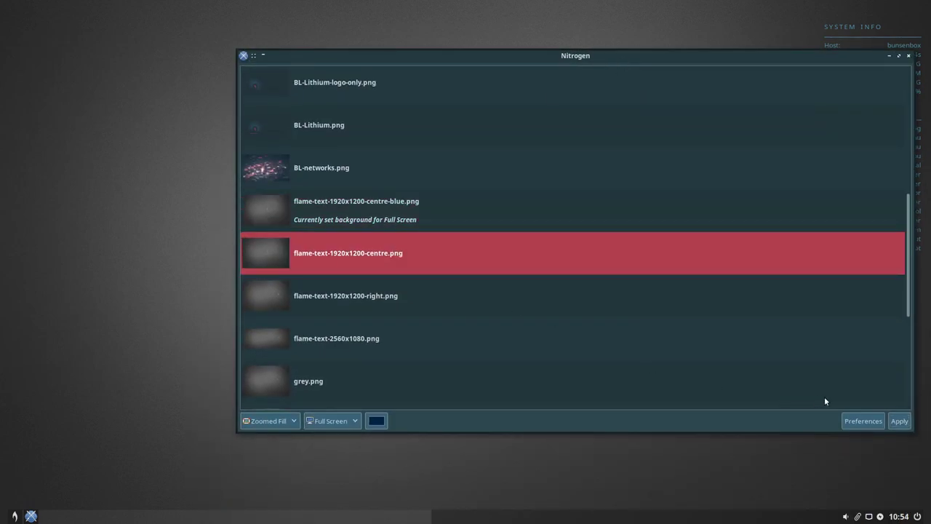
left_click(898, 421)
mouse_move(607, 54)
left_mouse_down()
mouse_move(603, 233)
mouse_move(578, 349)
mouse_move(596, 45)
left_mouse_up()
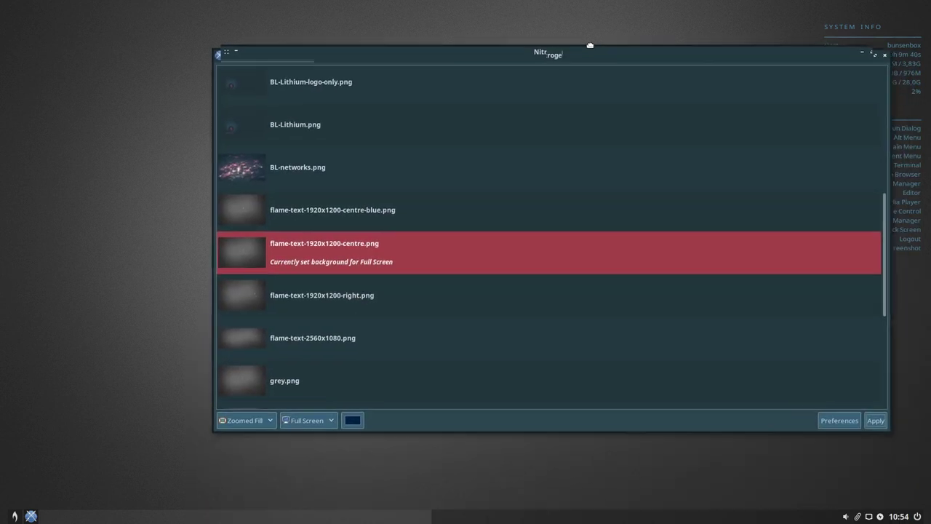
Look through the whole wallpaper list and review the directories set in the preferences without changing them.
scroll(443, 305, "down", 5)
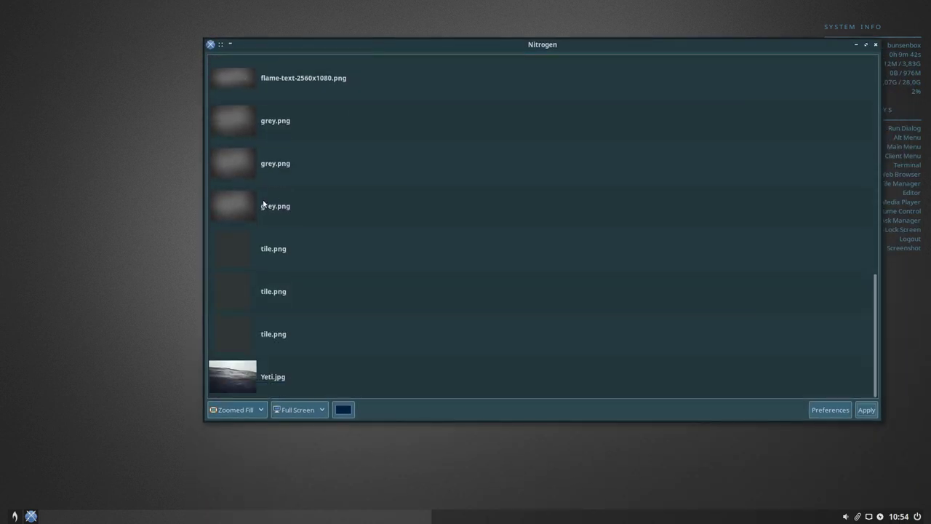
scroll(339, 242, "up", 5)
scroll(334, 241, "up", 5)
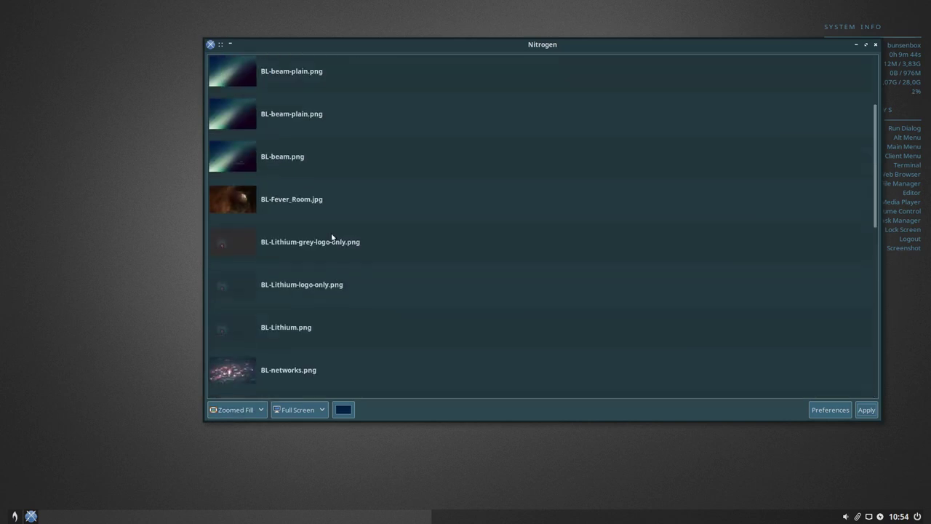
scroll(325, 255, "up", 3)
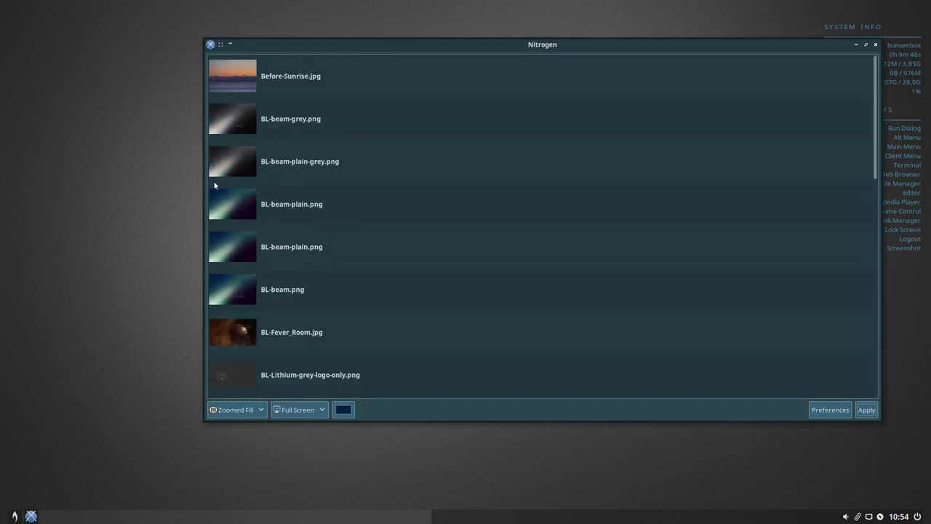
scroll(299, 242, "down", 5)
scroll(320, 265, "down", 4)
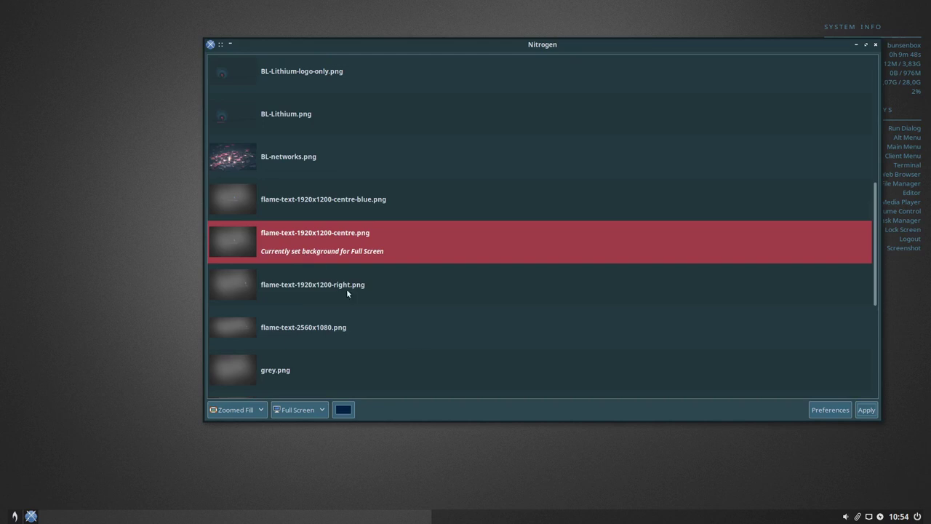
left_click(829, 411)
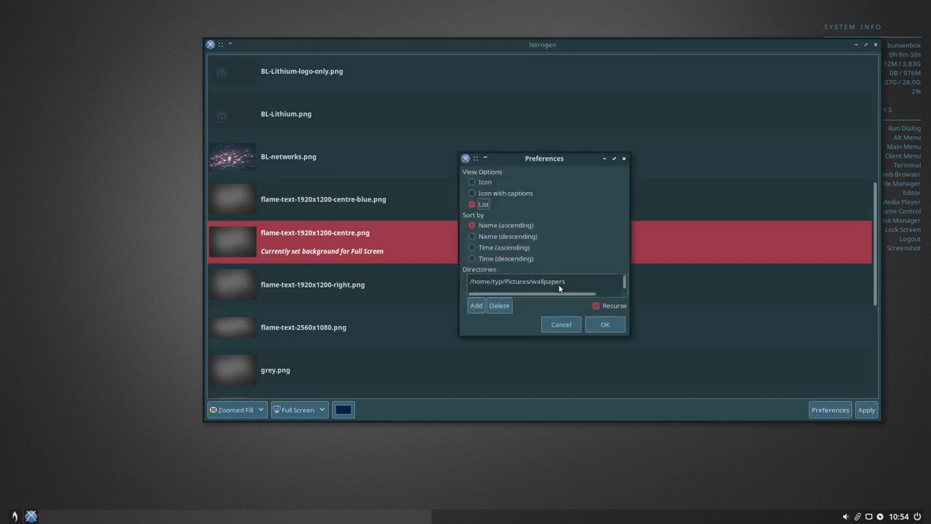
left_click(559, 289)
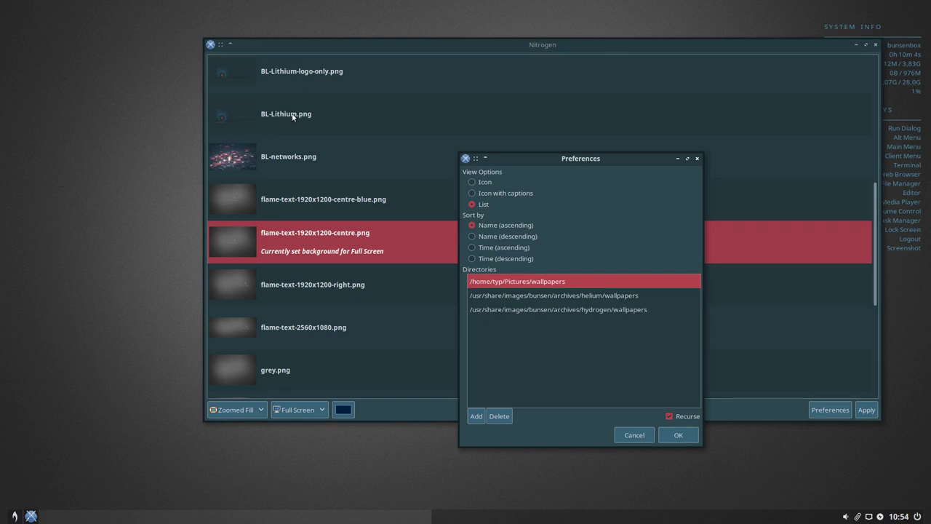
left_click(635, 436)
Find BL-Lithium-grey-logo-only.png in the wallpaper list and apply it as the full-screen background.
scroll(345, 97, "up", 6)
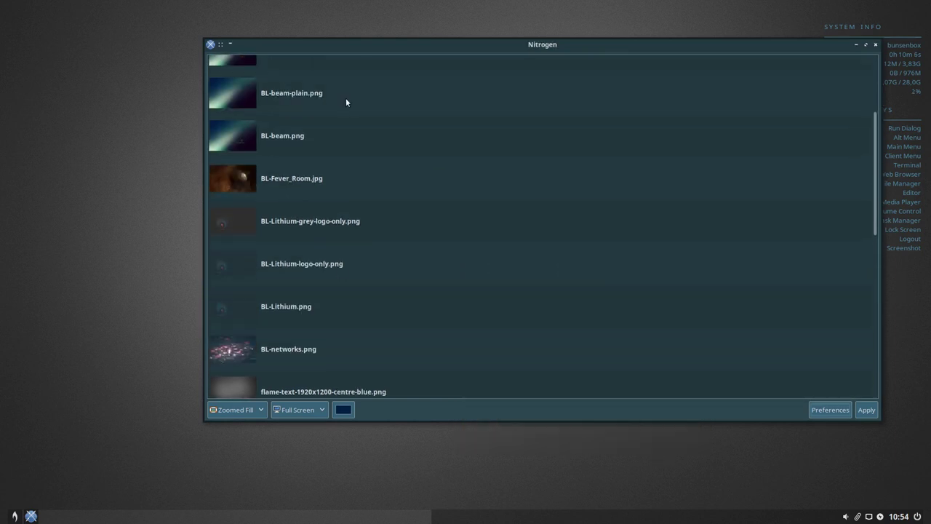
scroll(318, 175, "down", 2)
left_click(294, 261)
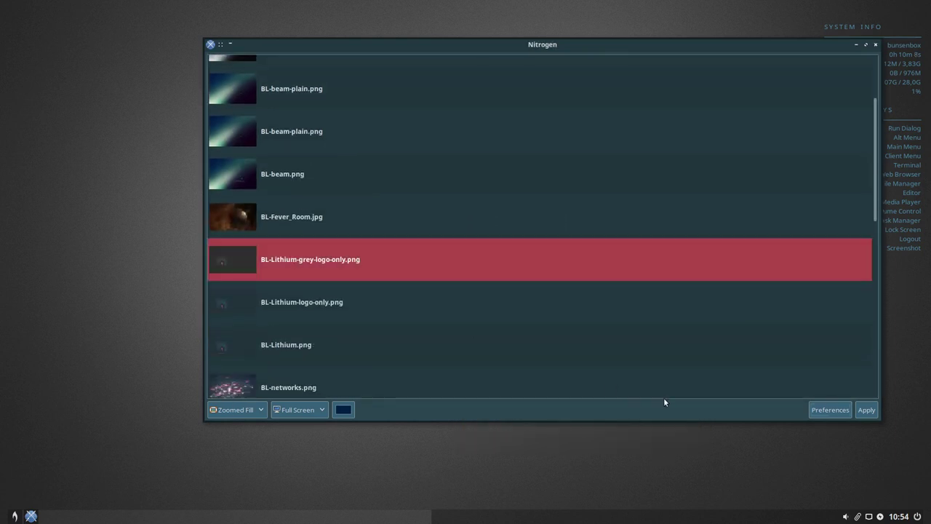
left_click(866, 410)
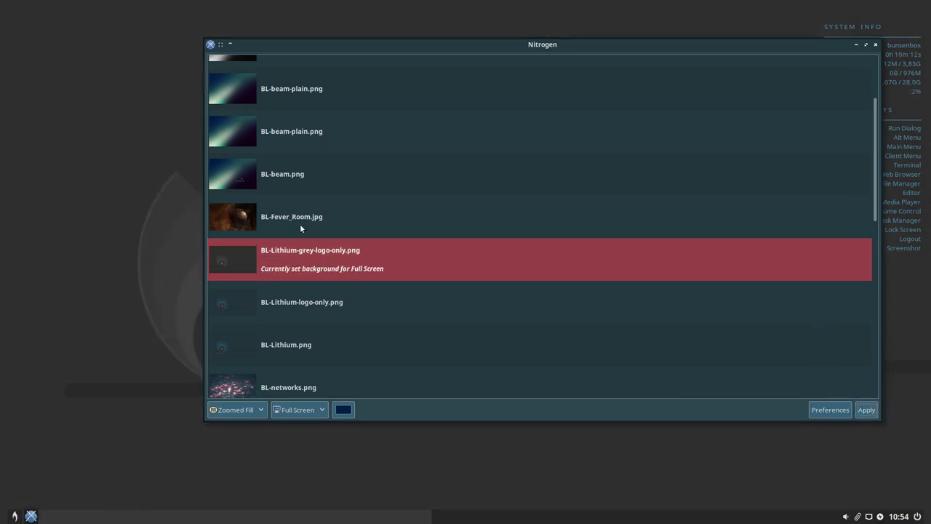
Apply BL-Lithium-logo-only.png as the full-screen background and close Nitrogen.
left_click(298, 308)
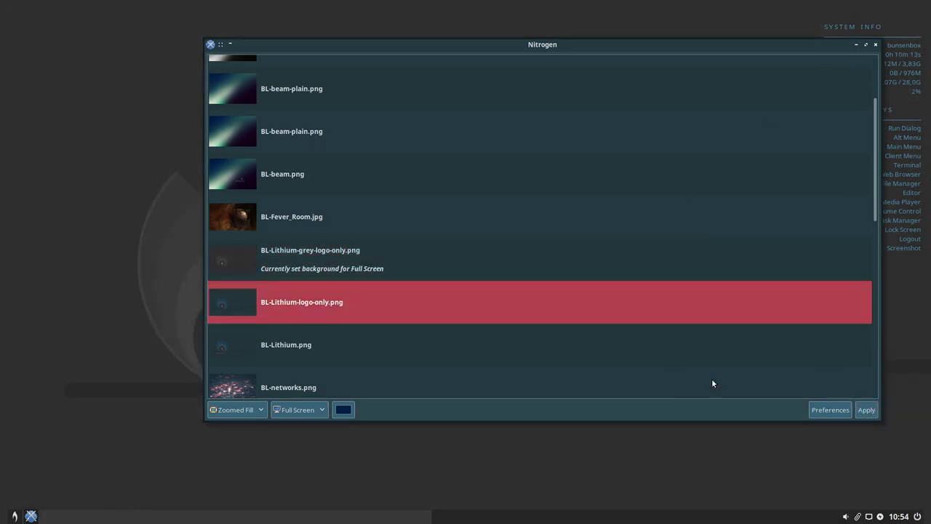
left_click(866, 408)
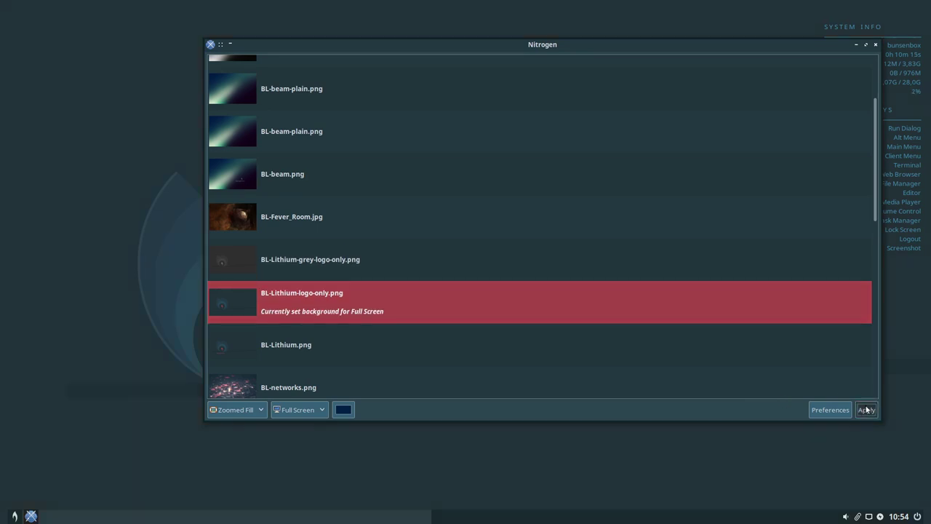
left_click(876, 48)
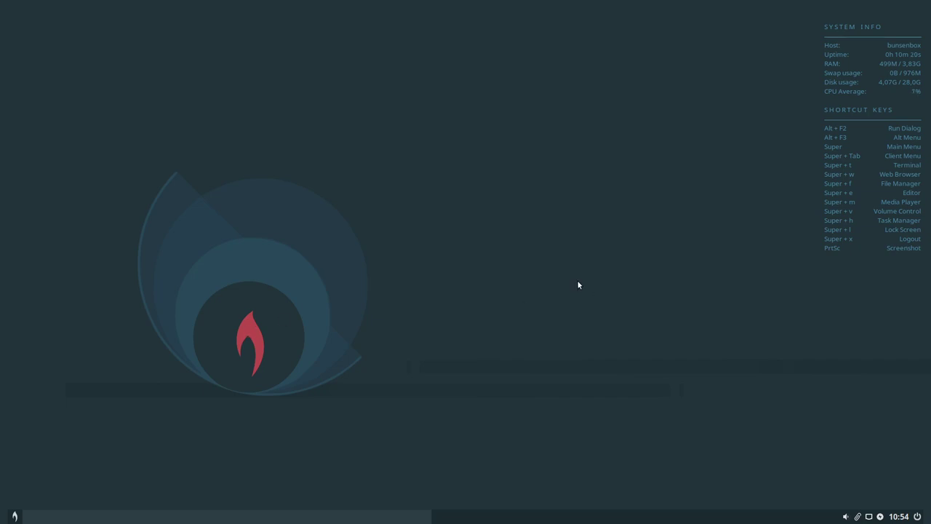
Examine the desktop's main menu and its application categories, calling it up from both the desktop and the taskbar.
right_click(482, 281)
mouse_move(527, 371)
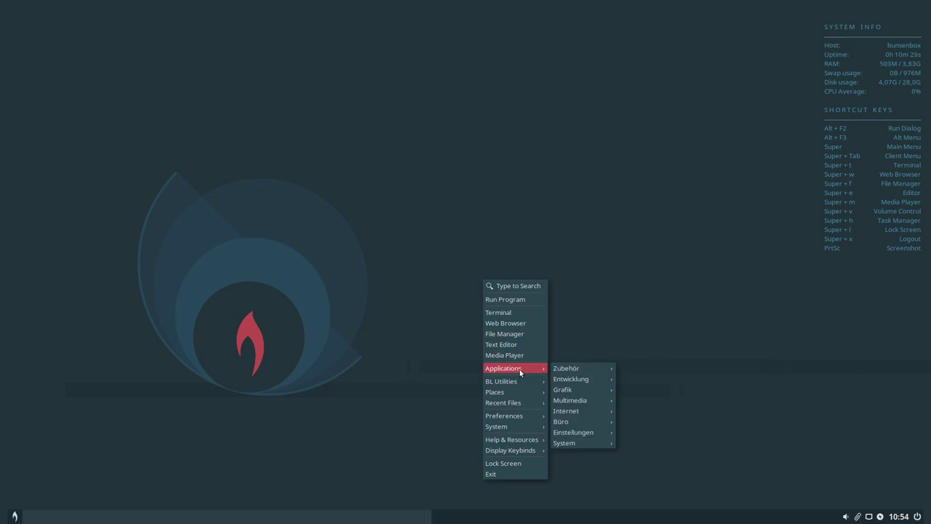
mouse_move(569, 381)
left_click(70, 461)
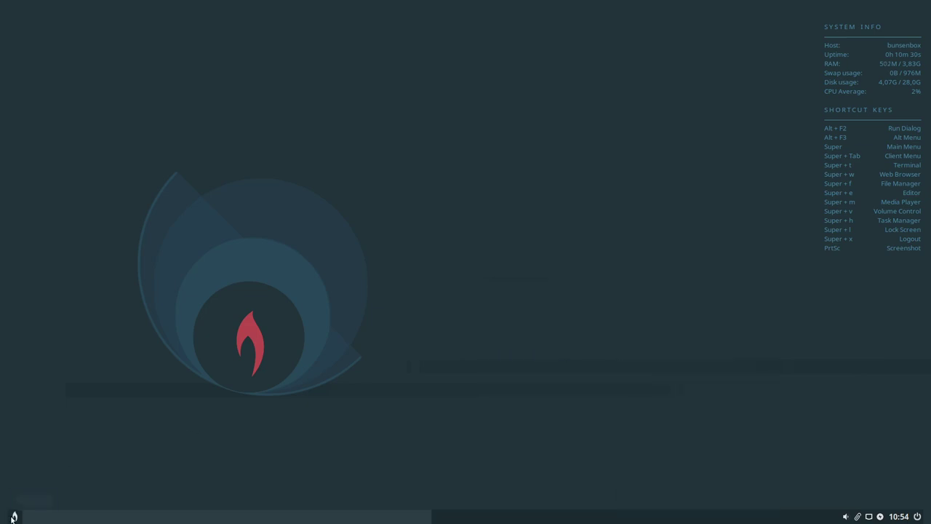
left_click(14, 516)
left_click(398, 250)
right_click(288, 152)
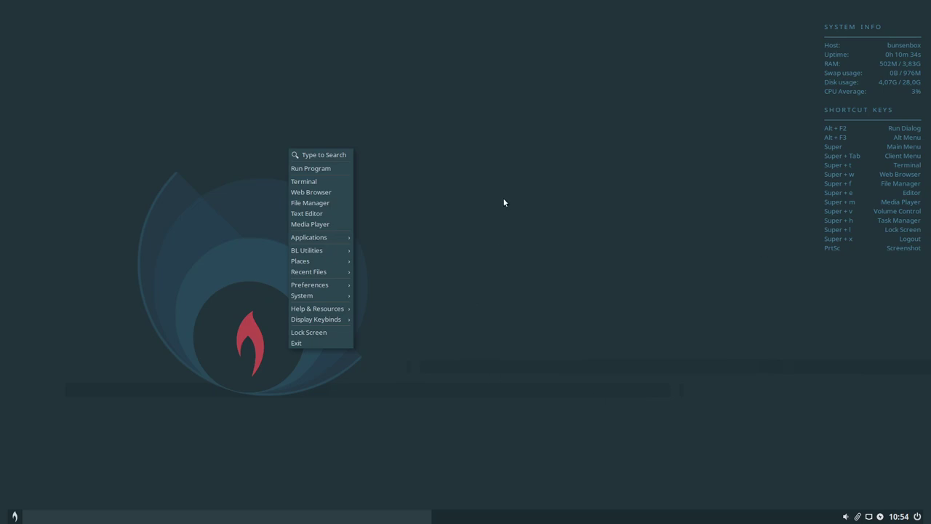
left_click(206, 163)
Launch BL CLI Editor from the Zubehör applications to view it, and close it again.
right_click(307, 149)
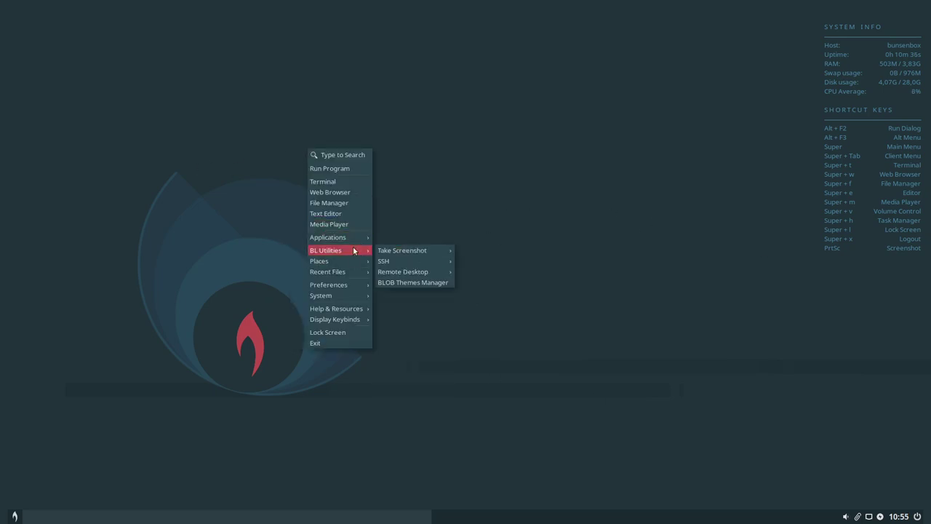
mouse_move(366, 240)
mouse_move(405, 234)
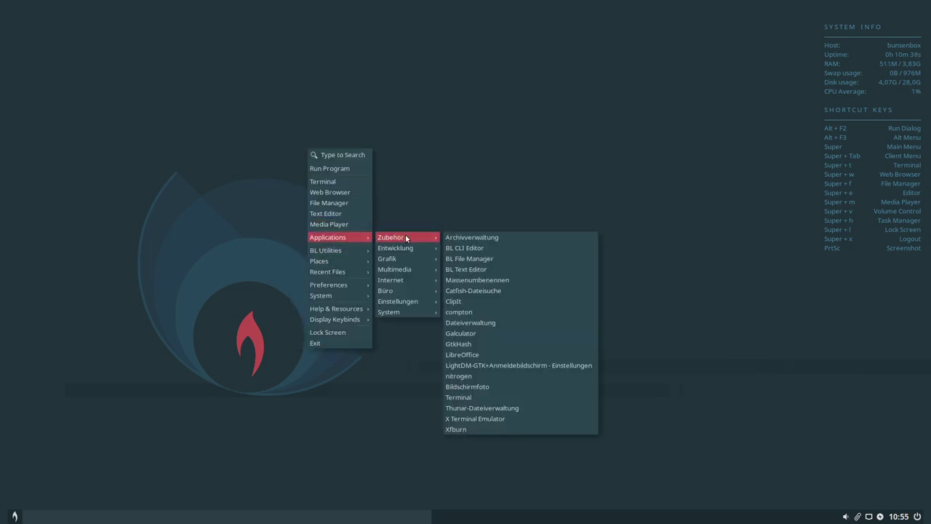
left_click(473, 249)
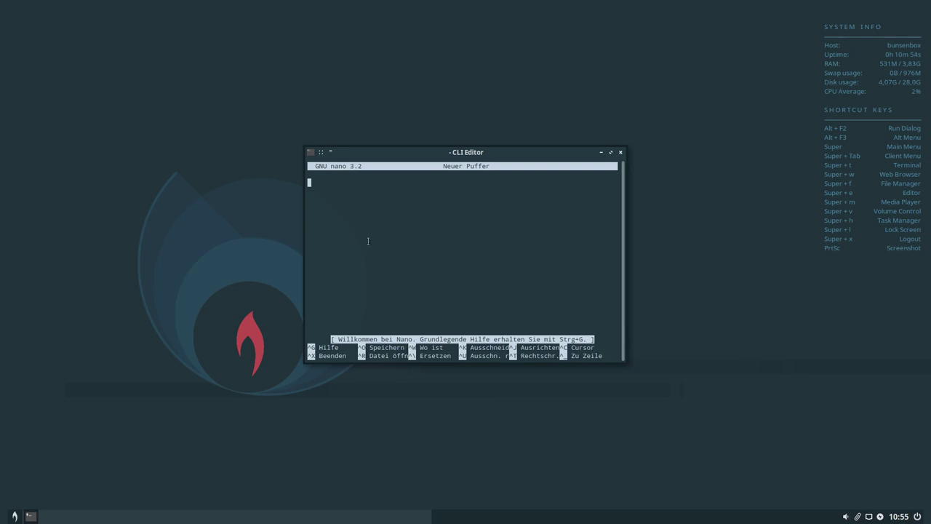
left_click(620, 152)
Launch BL File Manager from the Zubehör applications, view its About information, and close the file manager again.
right_click(423, 168)
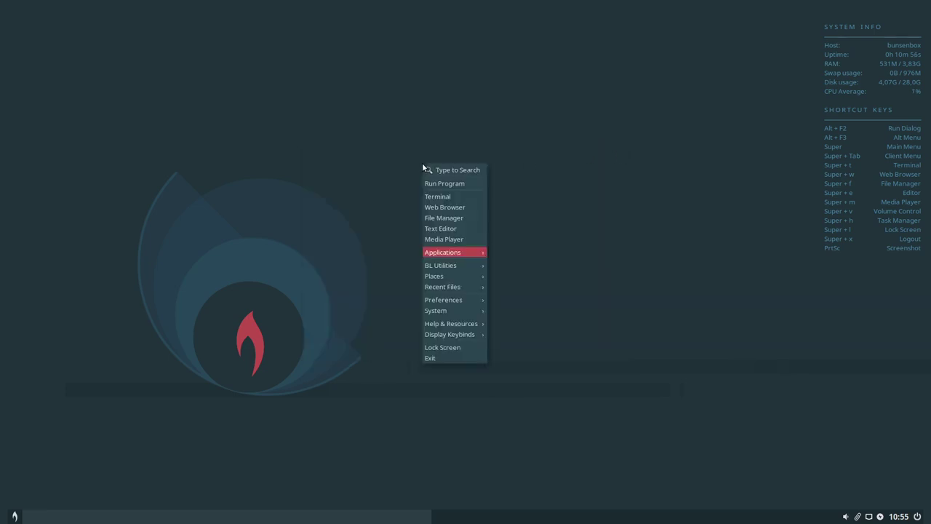
mouse_move(452, 267)
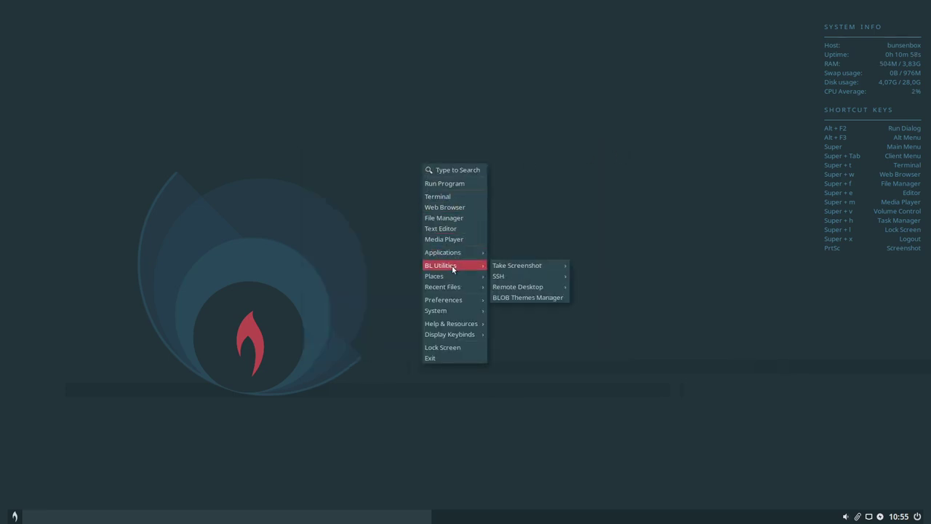
mouse_move(473, 252)
mouse_move(534, 249)
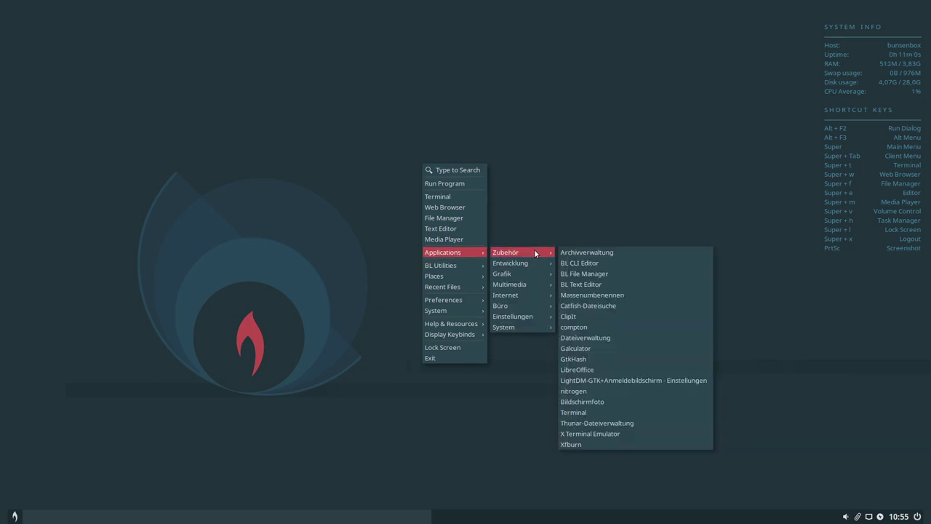
left_click(580, 274)
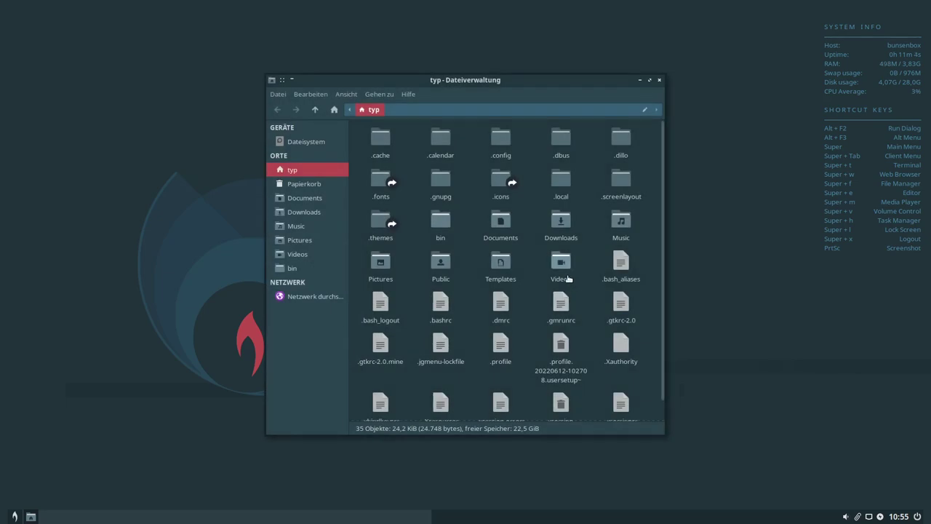
left_click(407, 95)
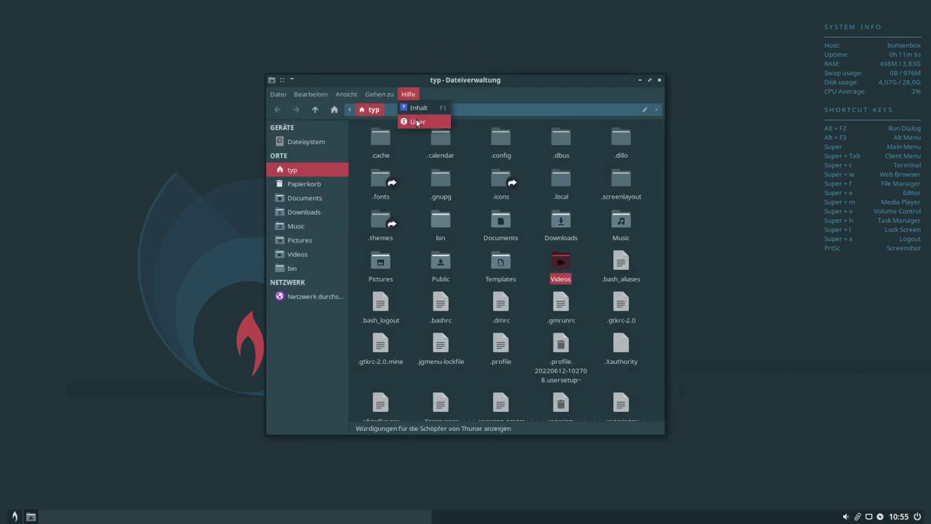
left_click(415, 122)
left_click(565, 151)
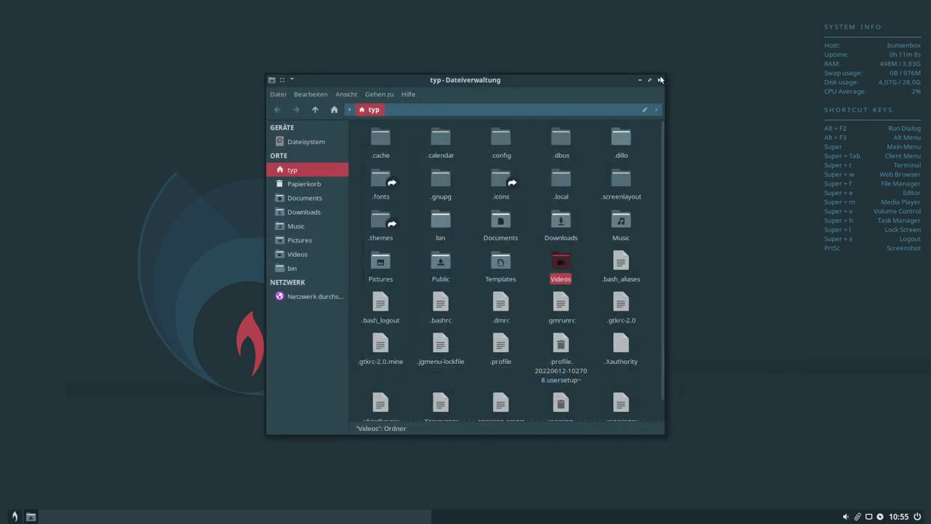
key("ctrl+q")
Look through the Zubehör applications in the desktop's main menu and launch LibreOffice from there.
right_click(429, 111)
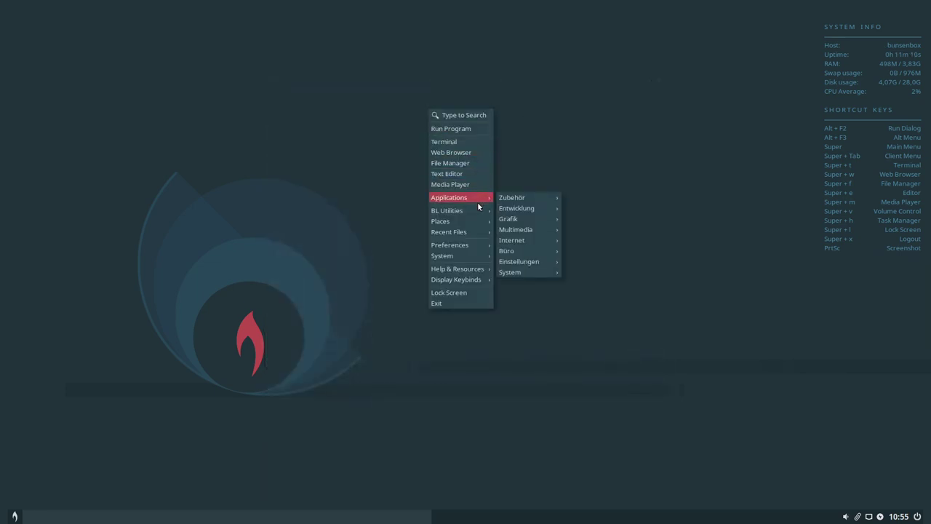
mouse_move(477, 201)
mouse_move(546, 196)
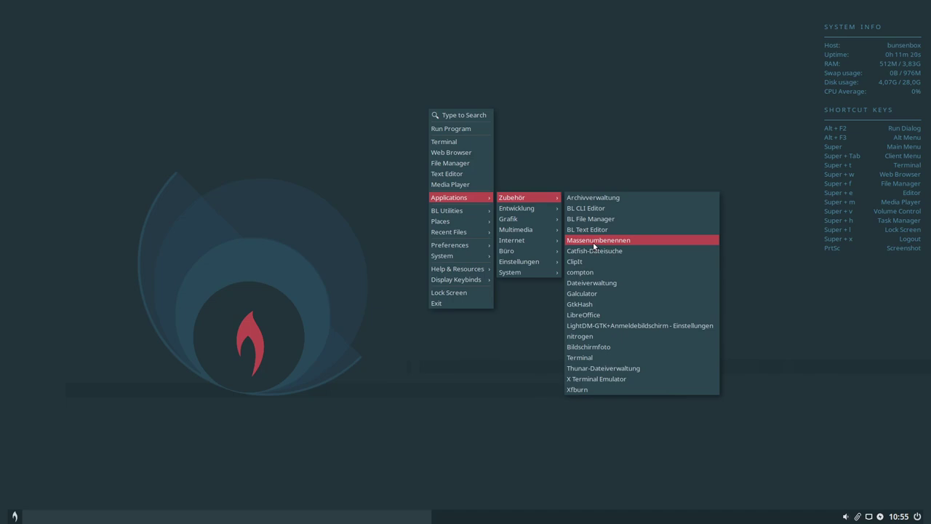
mouse_move(543, 211)
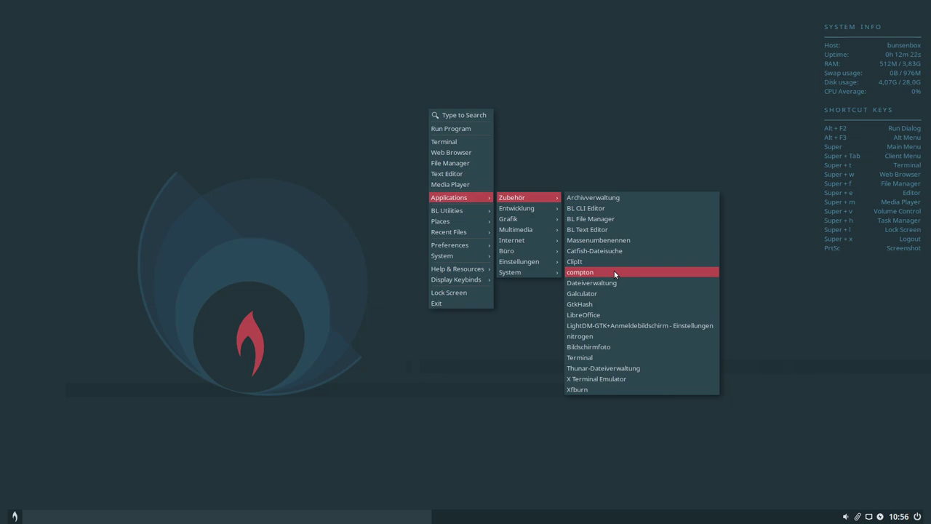
left_click(605, 315)
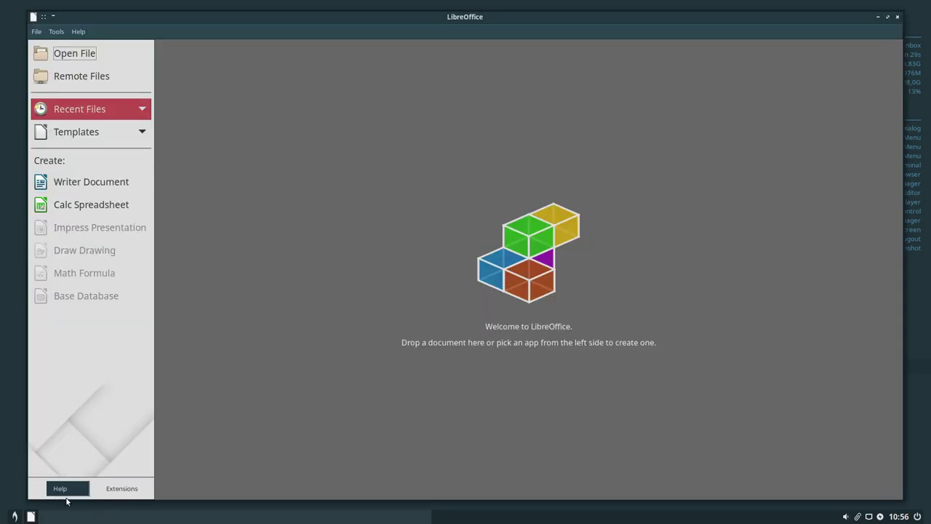
View the About LibreOffice information, then close it together with the LibreOffice start window.
left_click(78, 32)
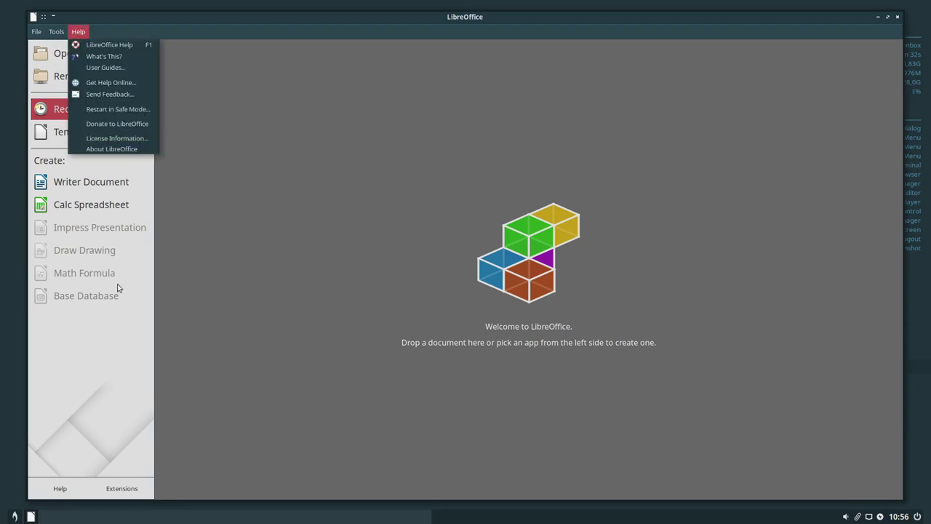
key("Escape")
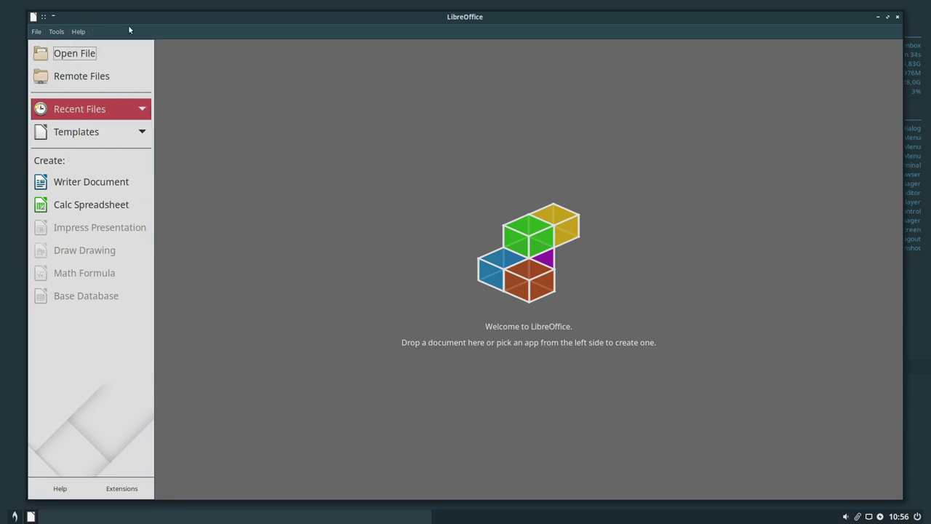
left_click(78, 32)
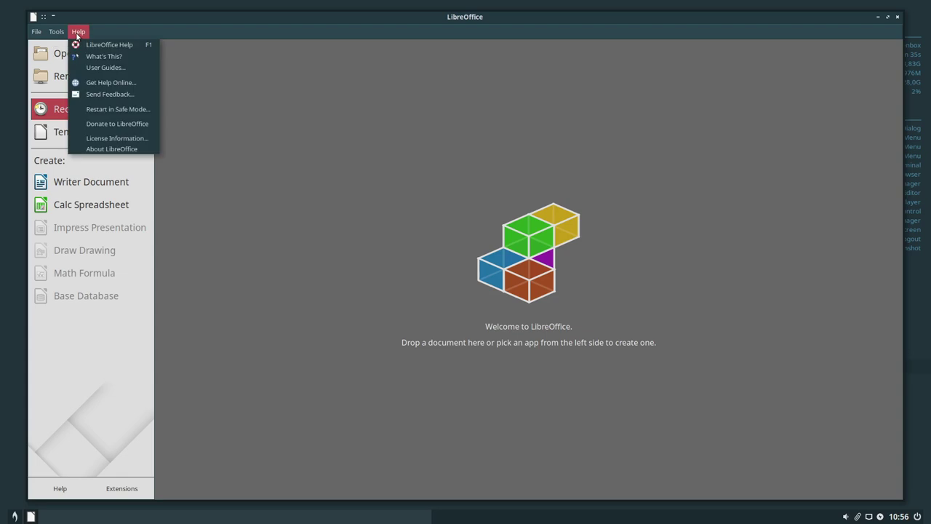
left_click(100, 149)
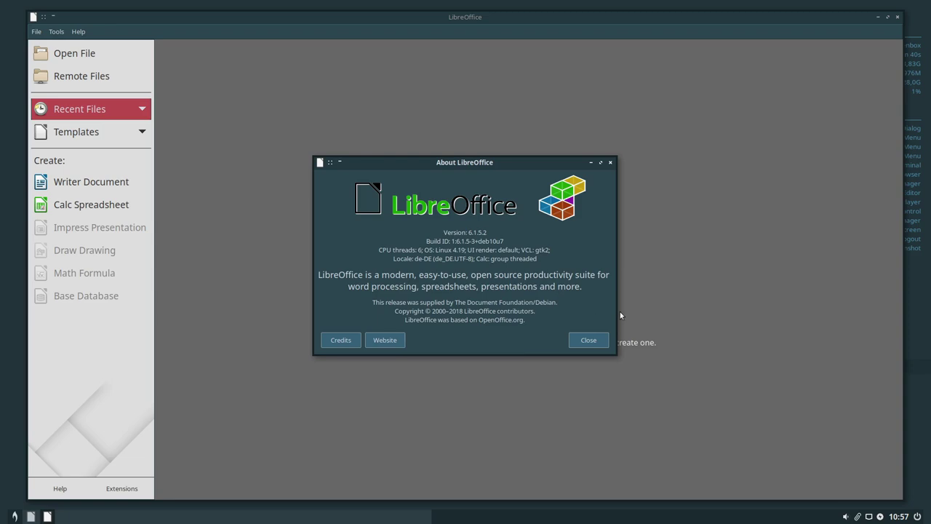
left_click(589, 340)
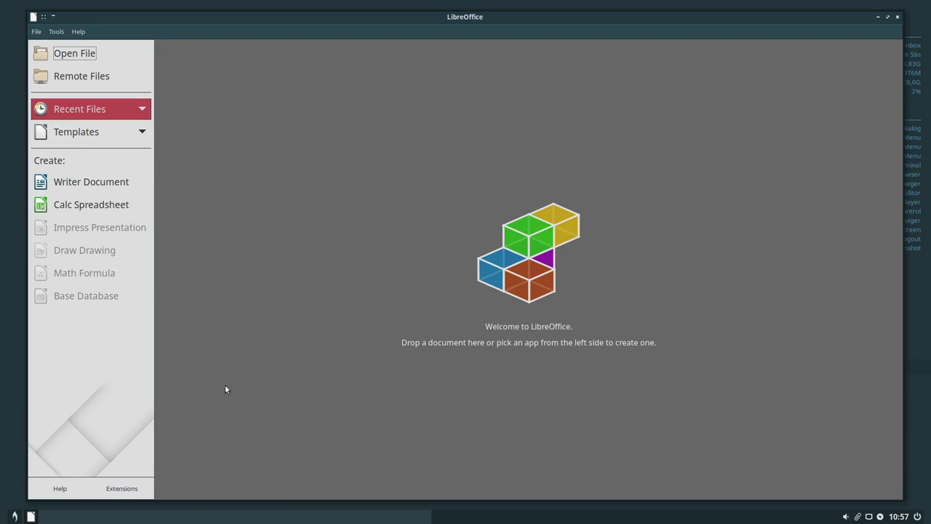
left_click(896, 16)
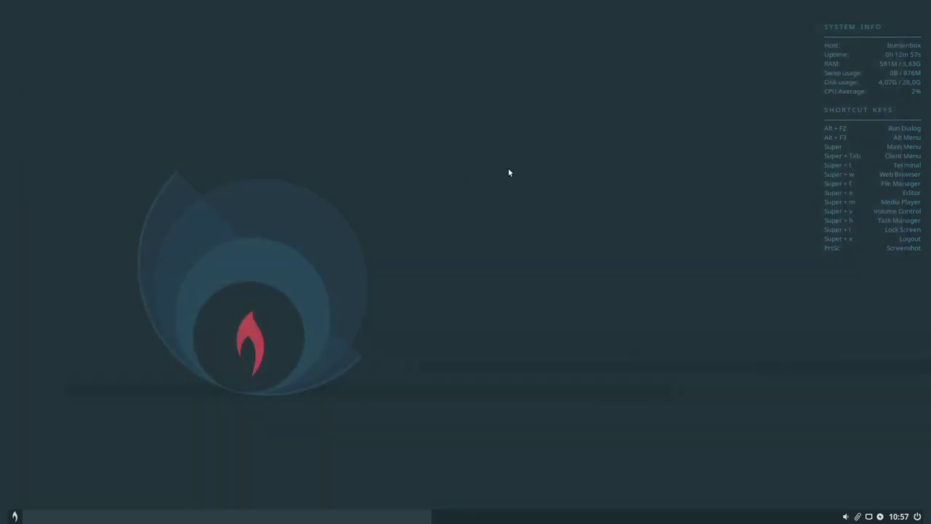
Launch the LightDM-GTK+ login screen settings from the Zubehör applications and authorise with the account password.
right_click(471, 168)
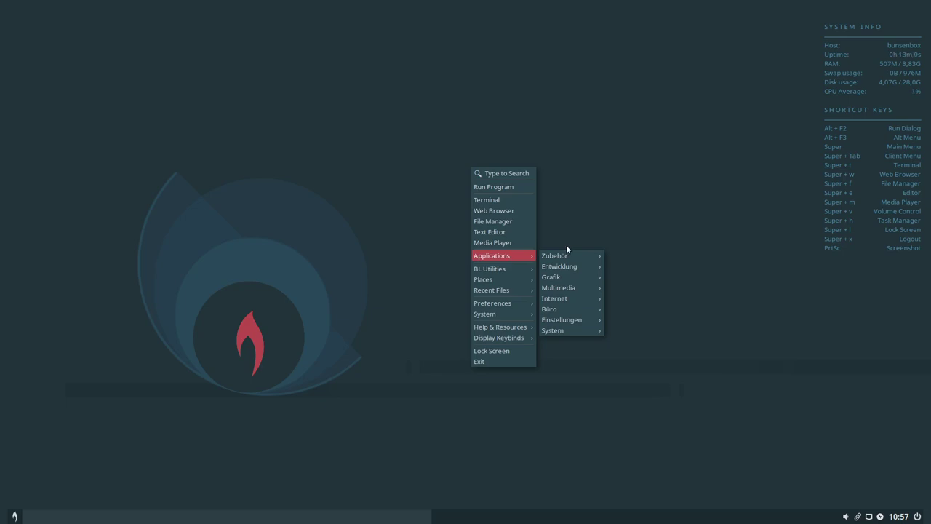
mouse_move(586, 257)
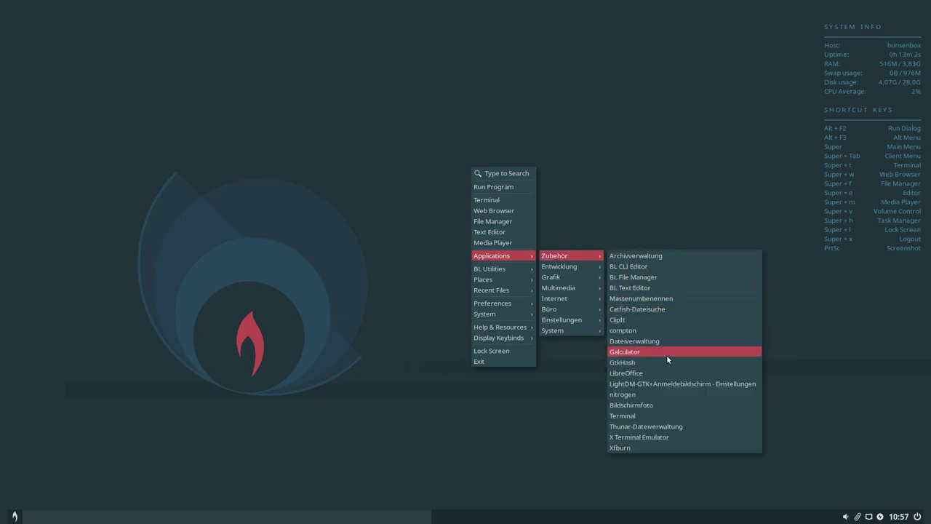
left_click(640, 385)
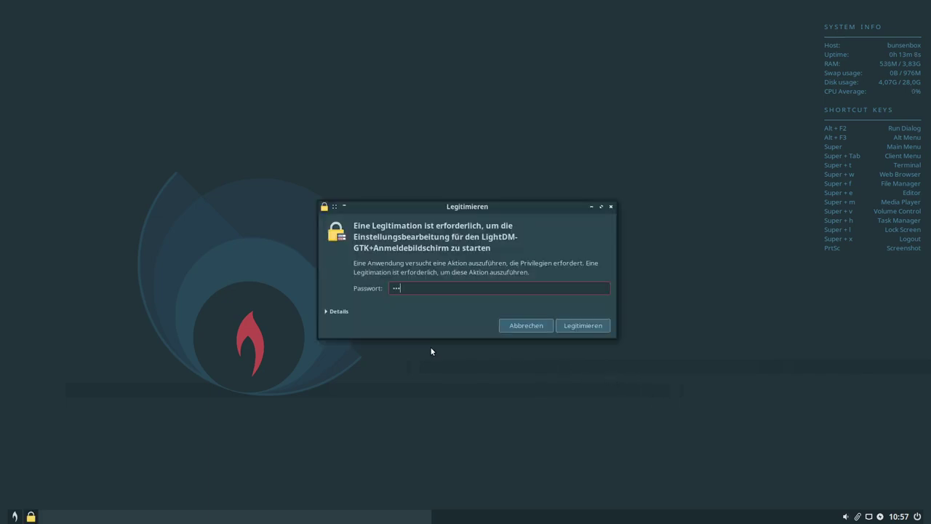
key("Return")
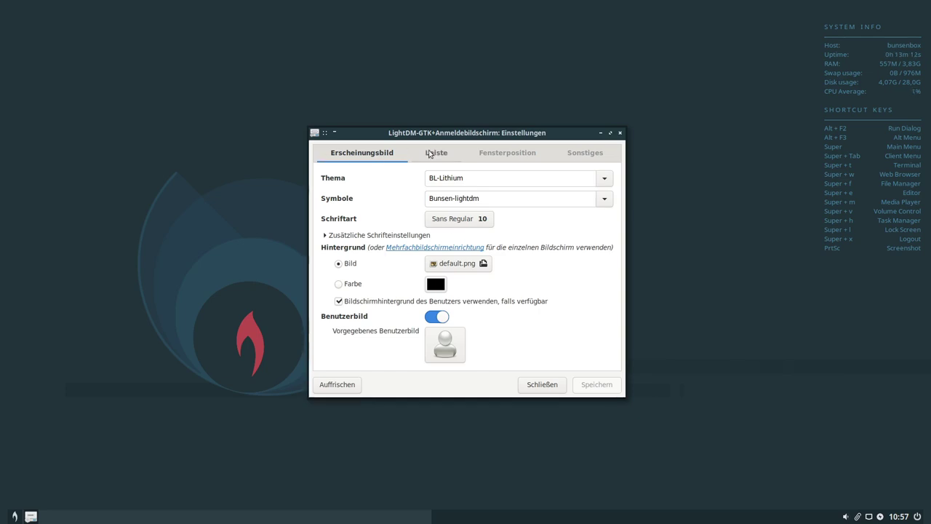
Examine the available login screen themes and the Leiste, Fensterposition and Sonstiges settings without changing anything.
left_click(607, 178)
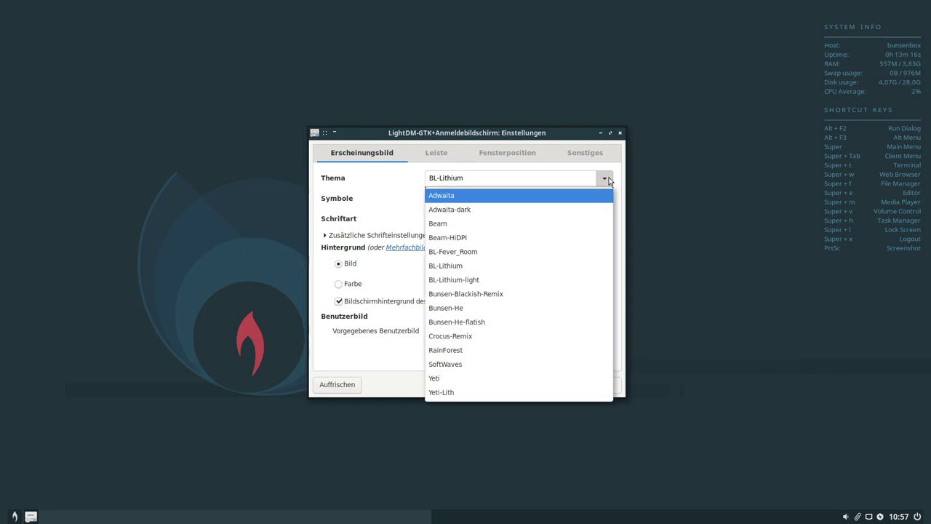
left_click(400, 178)
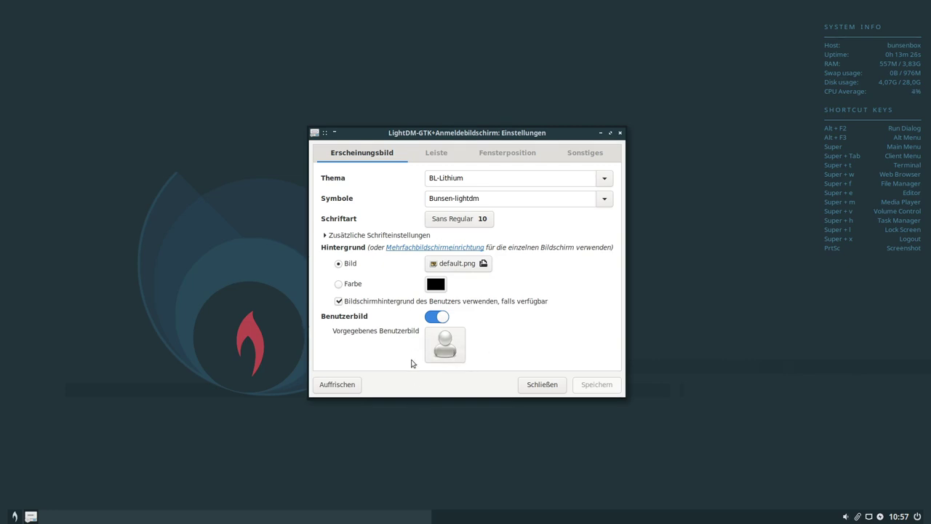
left_click(445, 154)
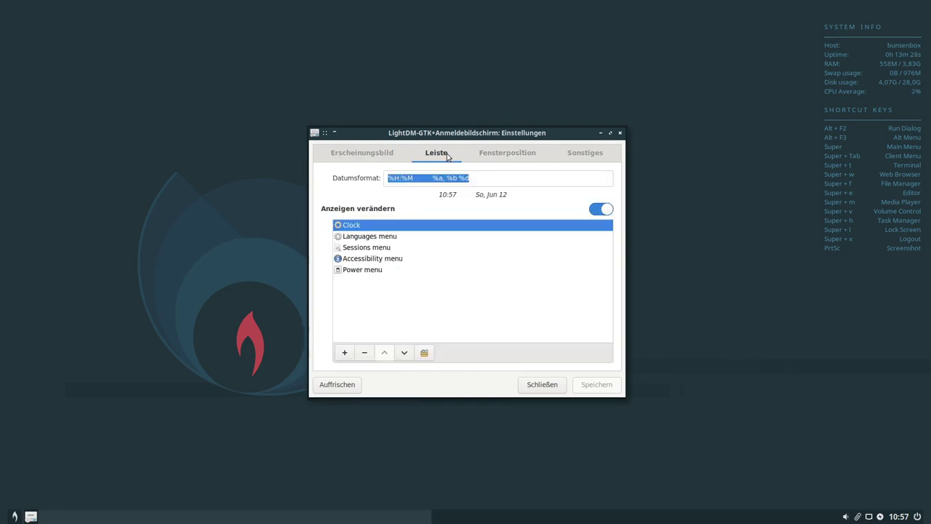
left_click(502, 155)
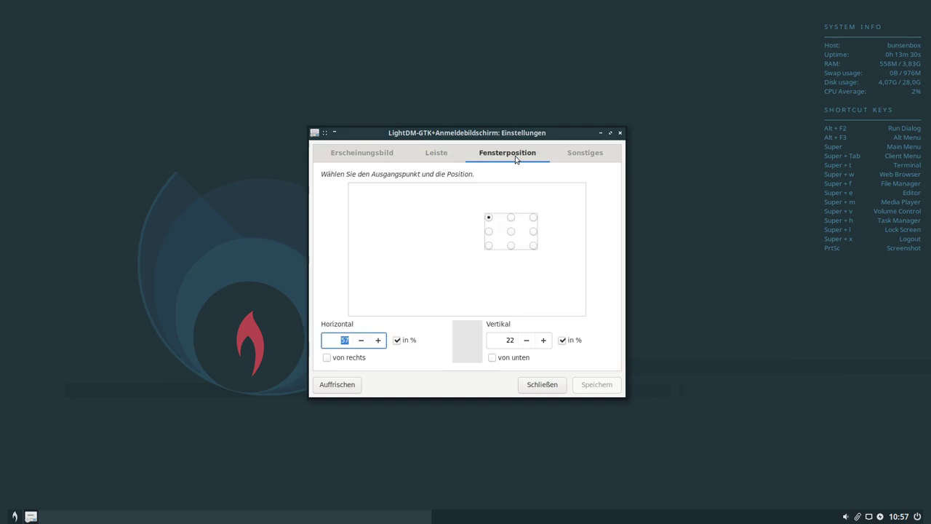
left_click(572, 155)
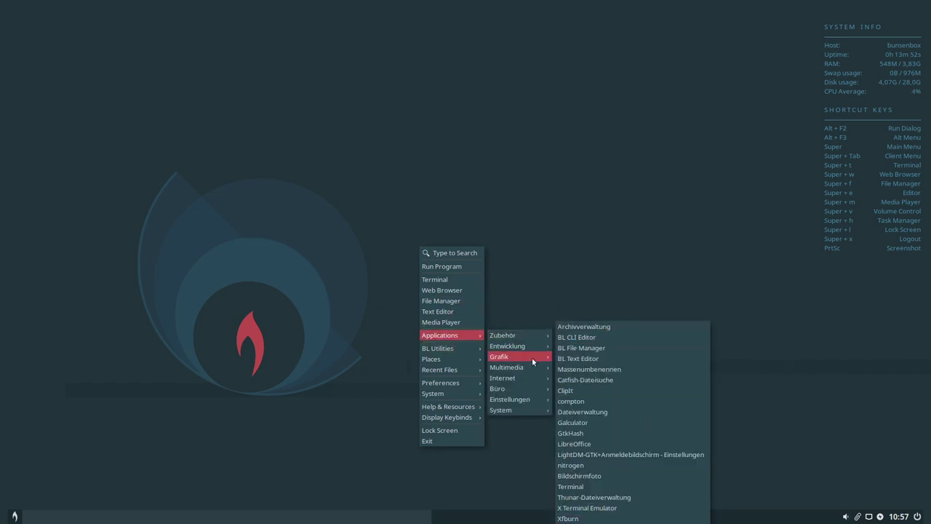
Launch BL Text Editor from the Entwicklung applications, view the About Geany information, and close the editor.
mouse_move(513, 349)
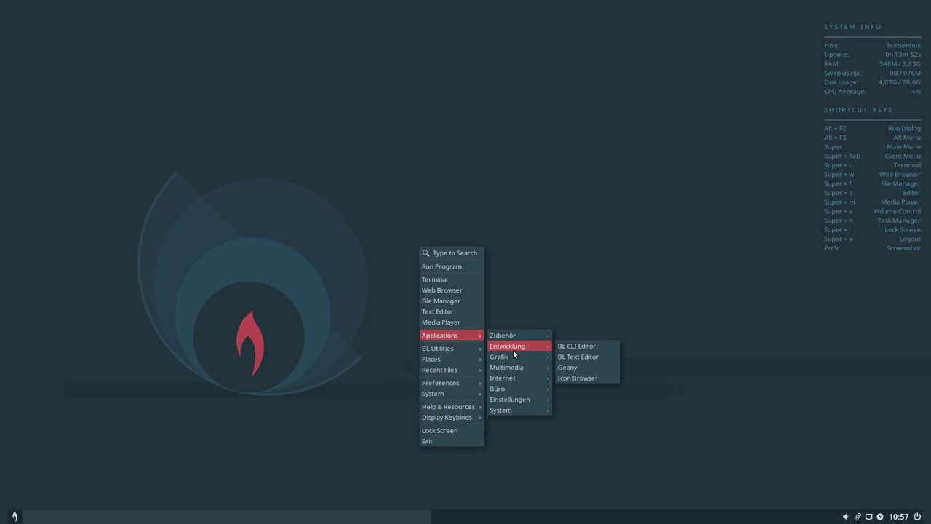
left_click(572, 355)
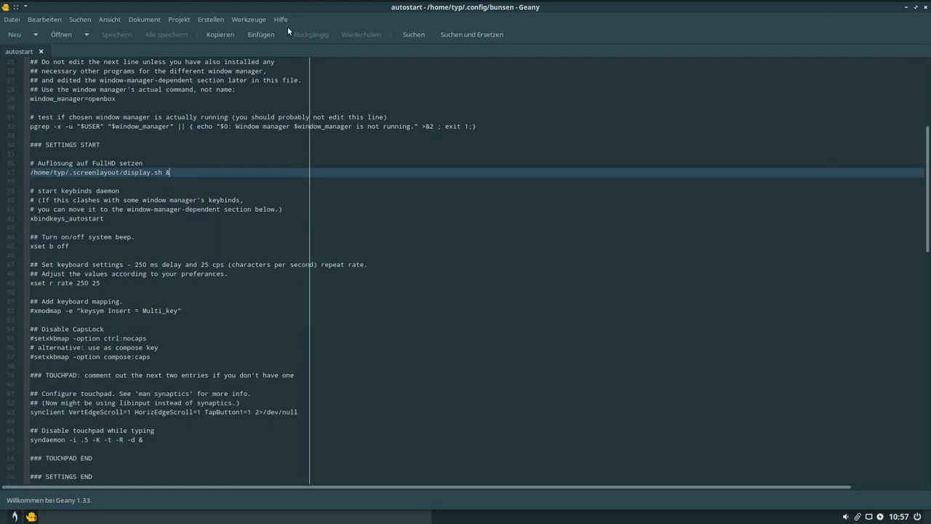
left_click(281, 19)
left_click(287, 135)
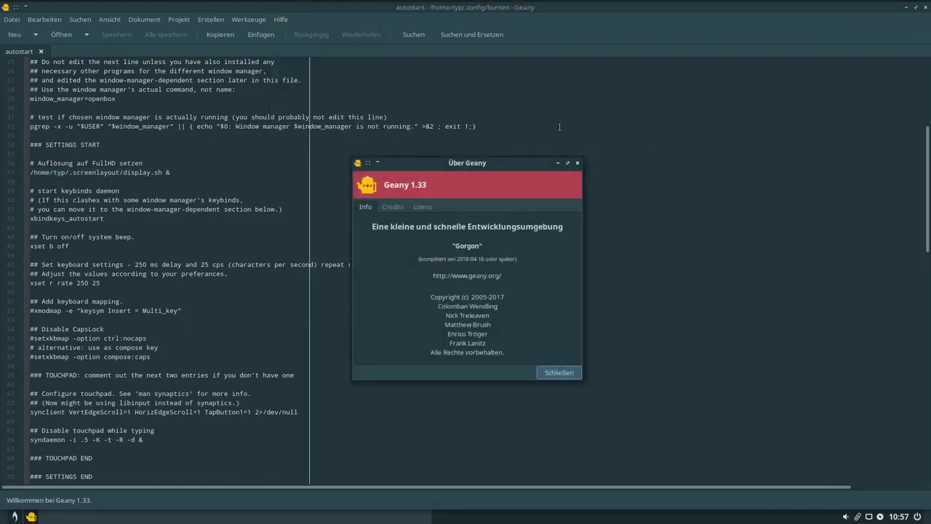
left_click(577, 164)
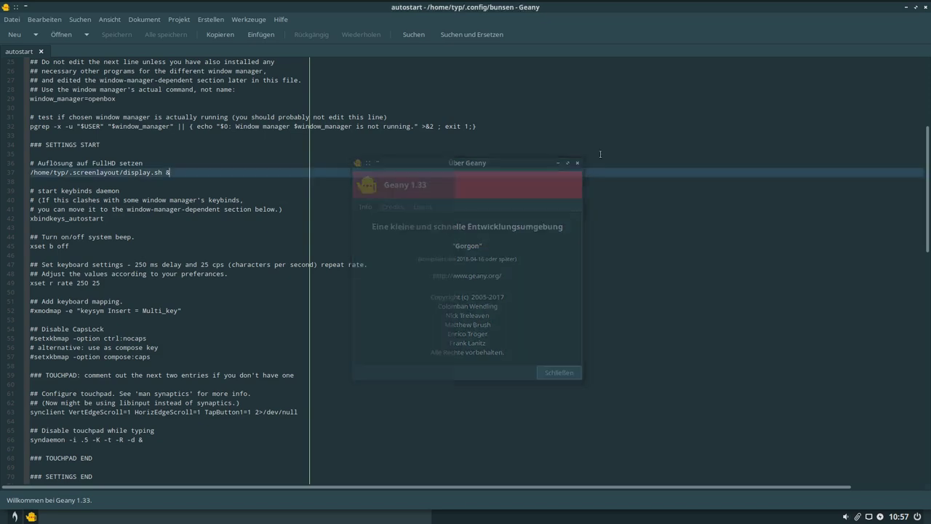
left_click(926, 7)
Launch Geany from the Entwicklung applications to view it, and close it again.
right_click(656, 244)
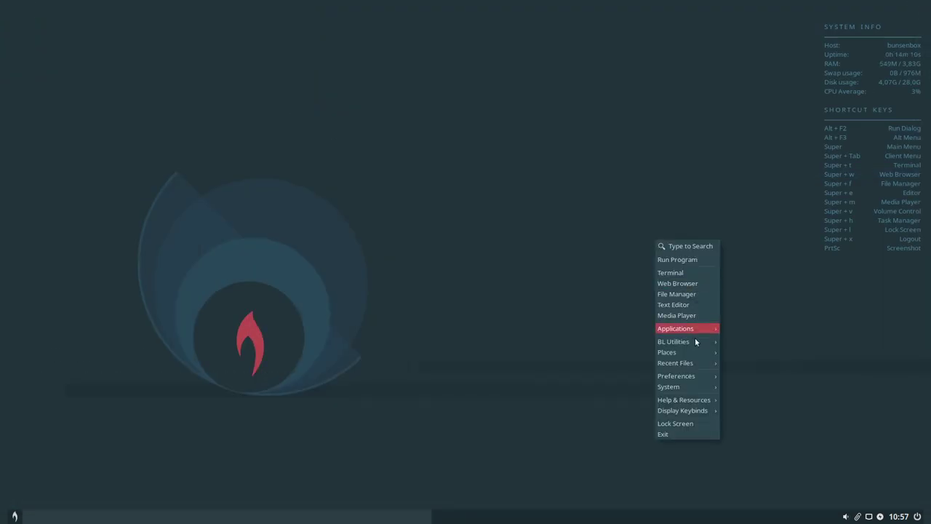
mouse_move(699, 330)
mouse_move(765, 333)
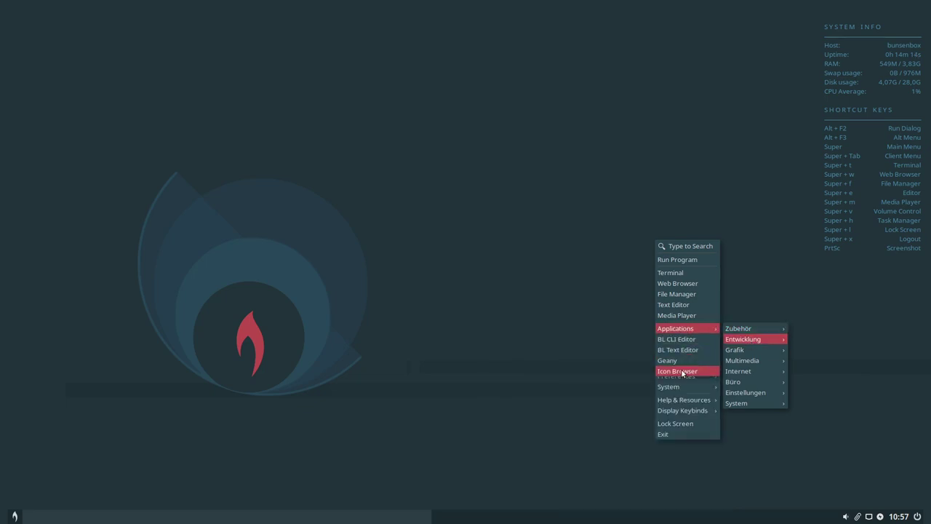
left_click(679, 363)
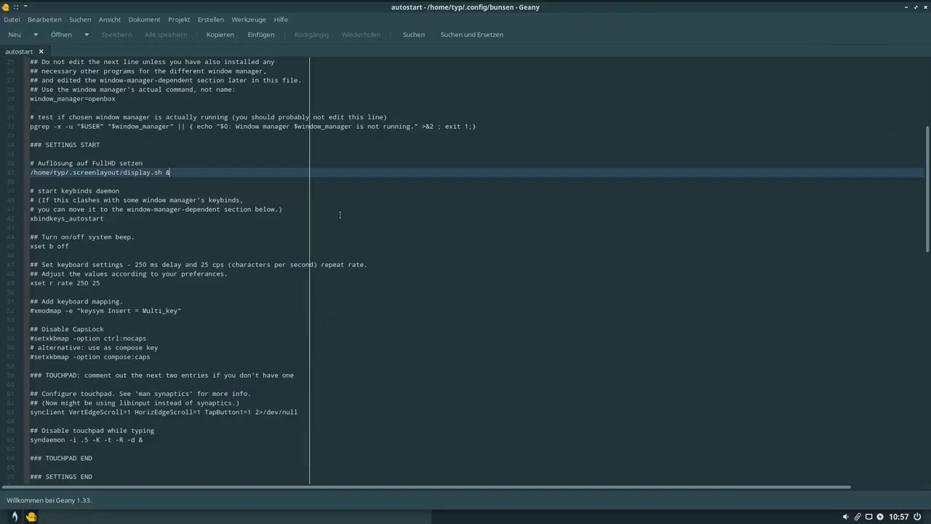
left_click(925, 8)
Look at the Grafik and Multimedia applications and launch BL Media Player.
right_click(490, 193)
mouse_move(541, 282)
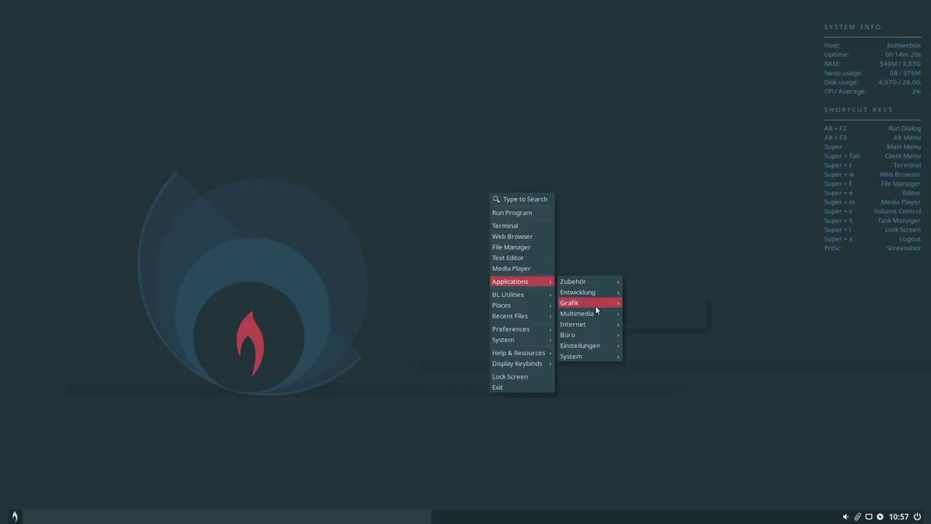
mouse_move(609, 306)
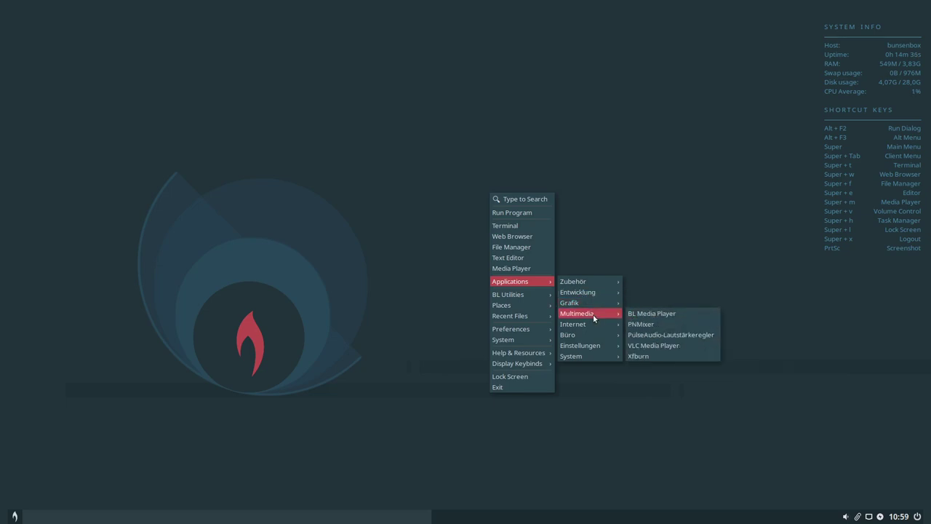
left_click(664, 315)
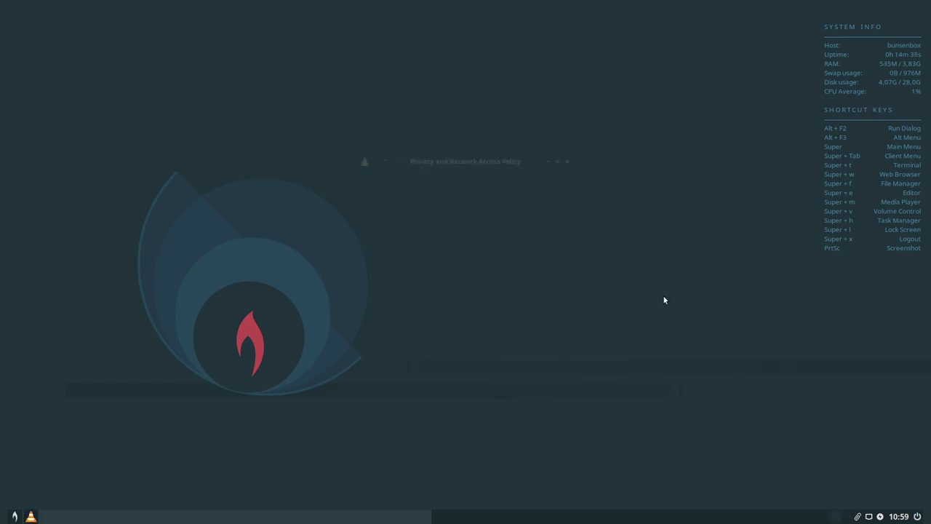
Accept the VLC privacy and network access policy and close the media player.
left_click(542, 340)
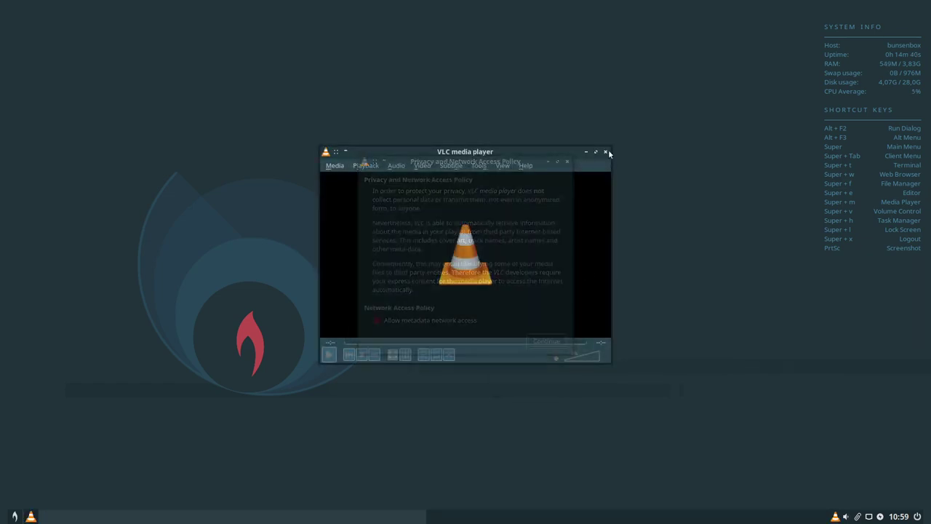
left_click(606, 151)
Launch PNMixer from the Multimedia applications and dismiss its error dialog.
right_click(483, 134)
mouse_move(536, 229)
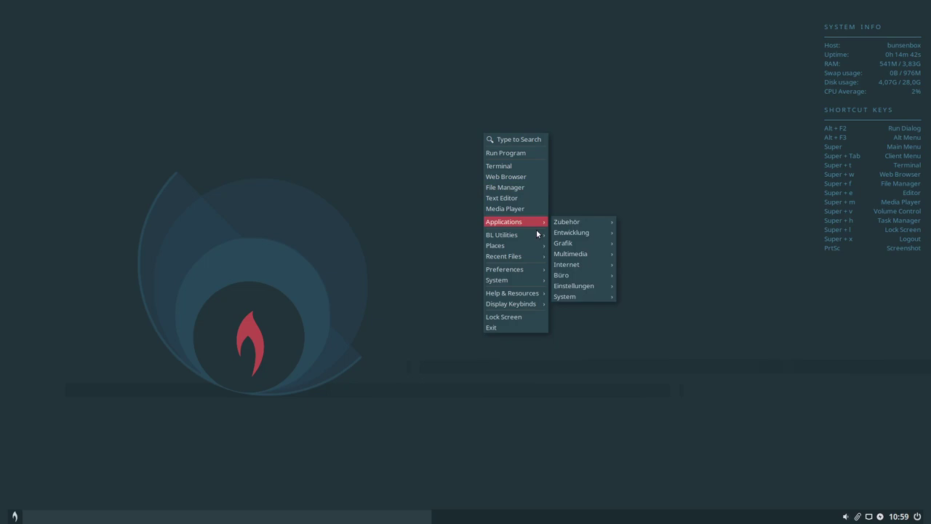
mouse_move(585, 256)
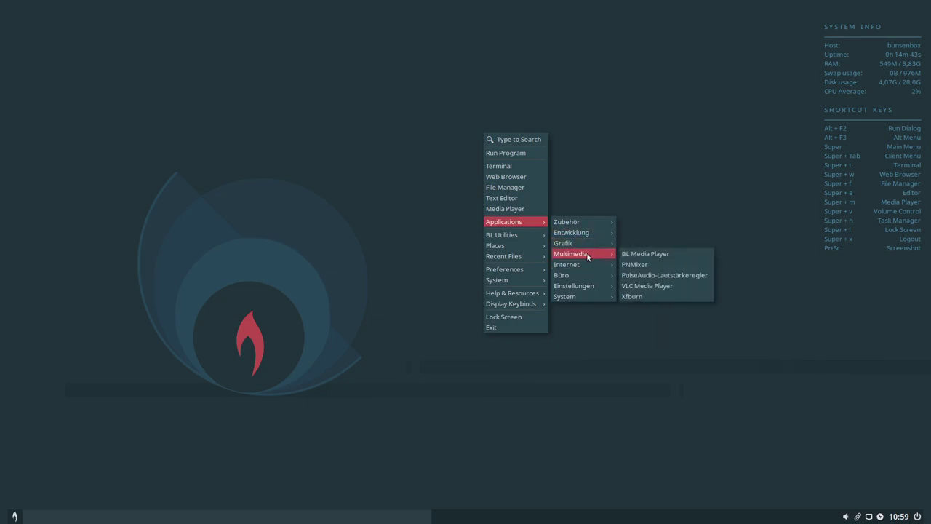
left_click(633, 266)
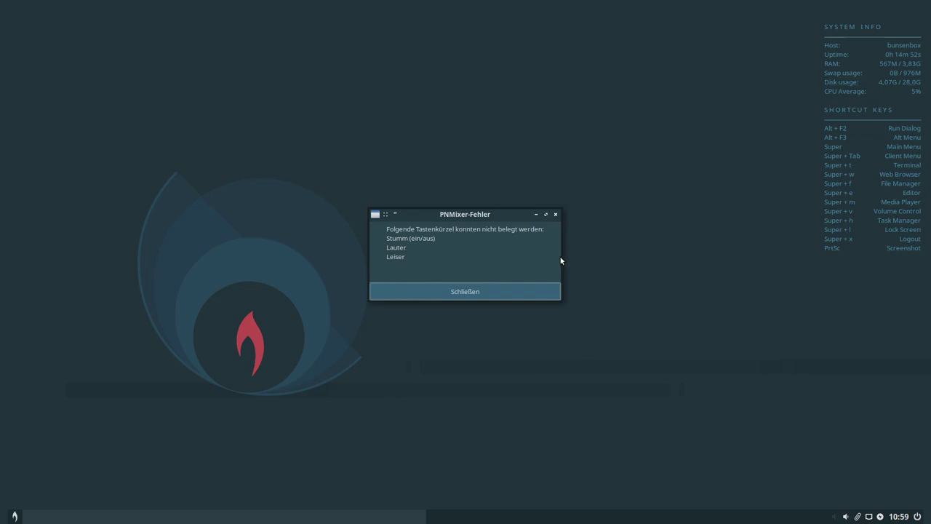
left_click(470, 291)
Launch PulseAudio-Lautstärkeregler from the Multimedia applications to view the volume control, and close it again.
right_click(449, 208)
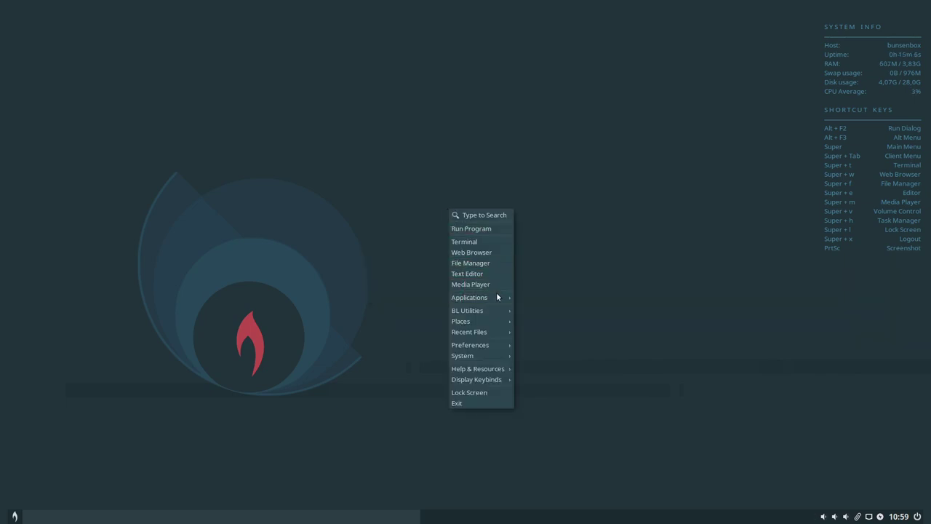
mouse_move(498, 298)
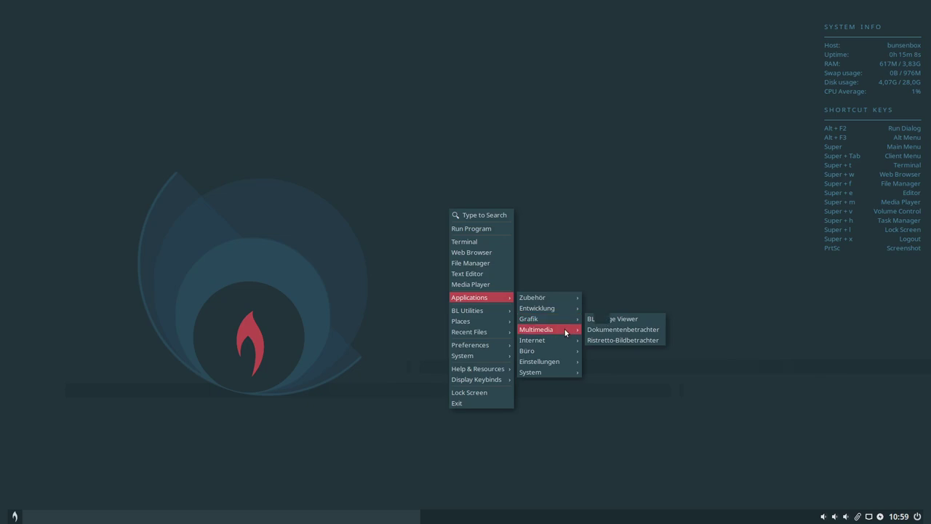
mouse_move(553, 329)
left_click(625, 351)
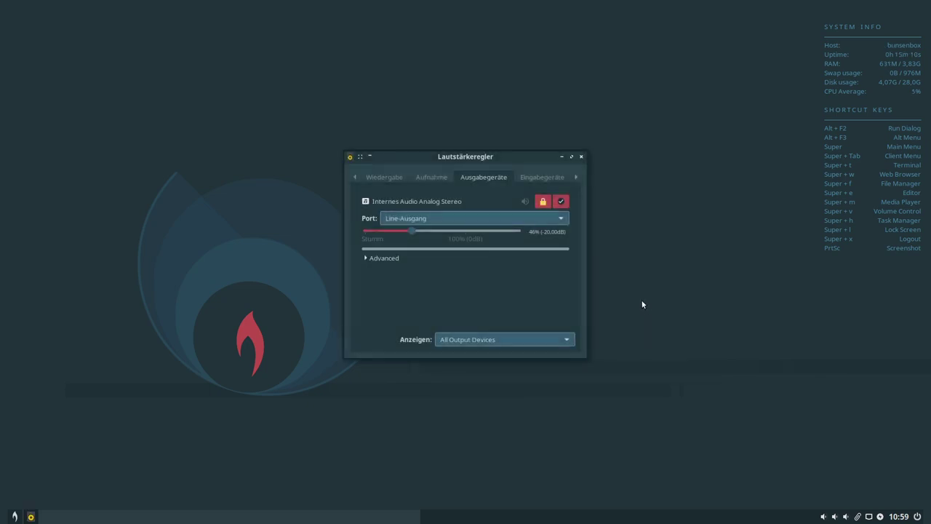
left_click(579, 156)
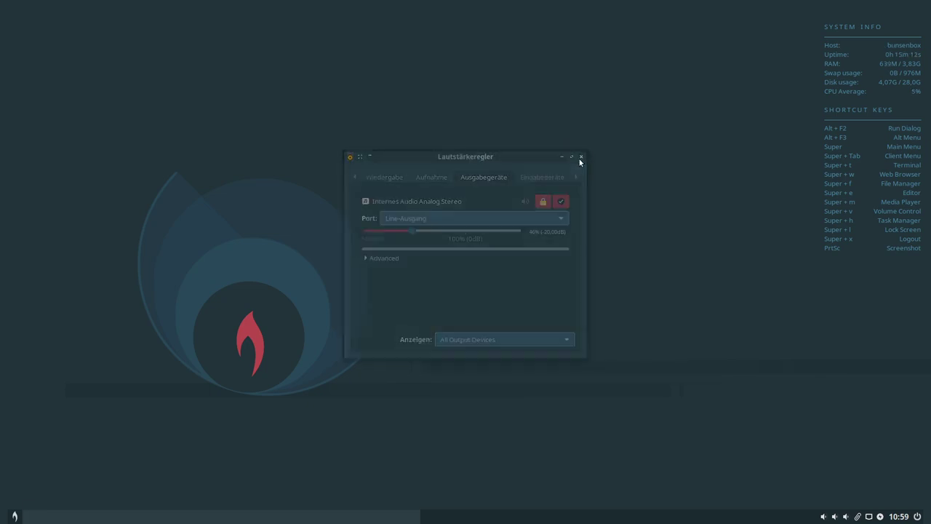
Launch VLC Media Player from the Multimedia applications to view it, and close it again.
right_click(577, 174)
mouse_move(629, 261)
mouse_move(678, 298)
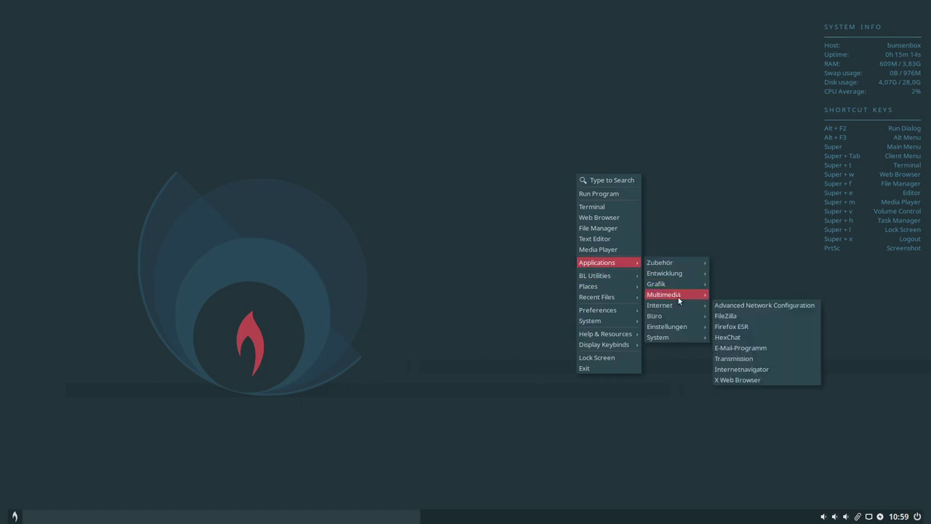
left_click(728, 326)
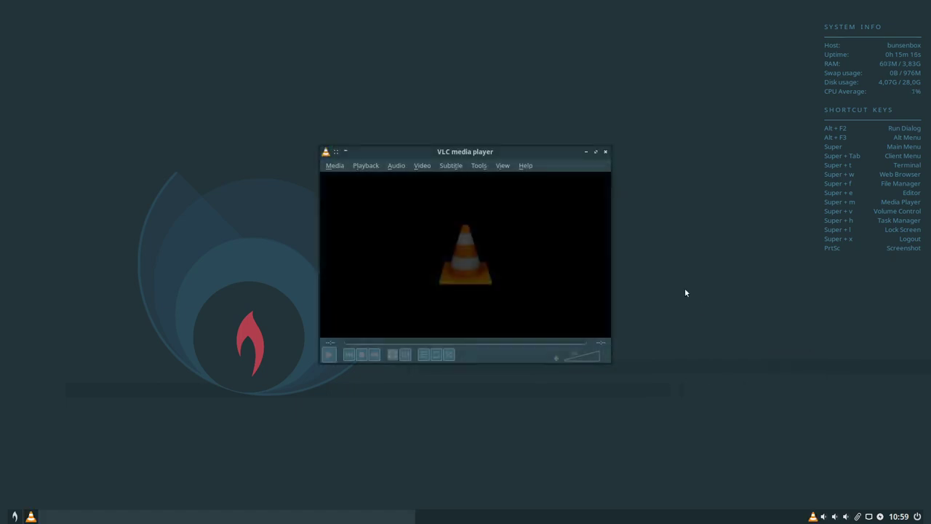
left_click(605, 151)
Launch FileZilla from the Internet applications, dismiss its welcome dialog to view the main window, and close it.
key("super")
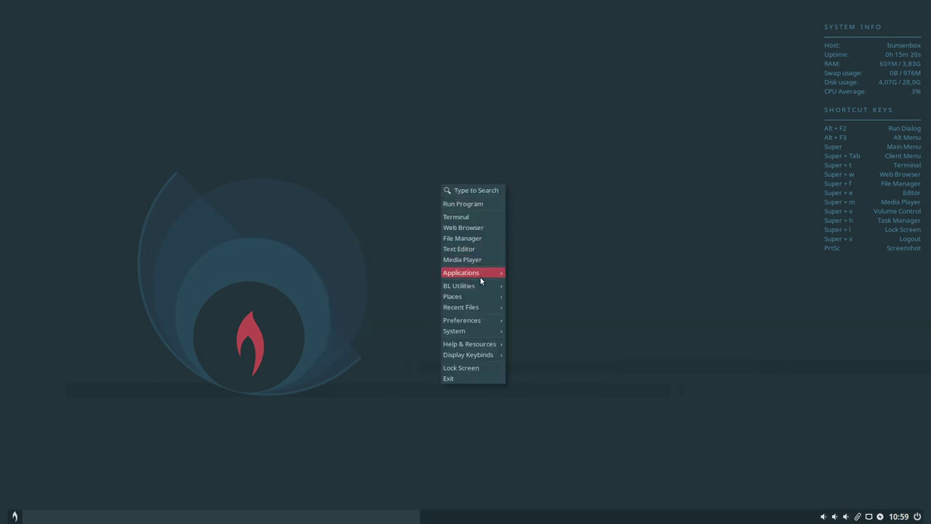
mouse_move(480, 280)
mouse_move(546, 315)
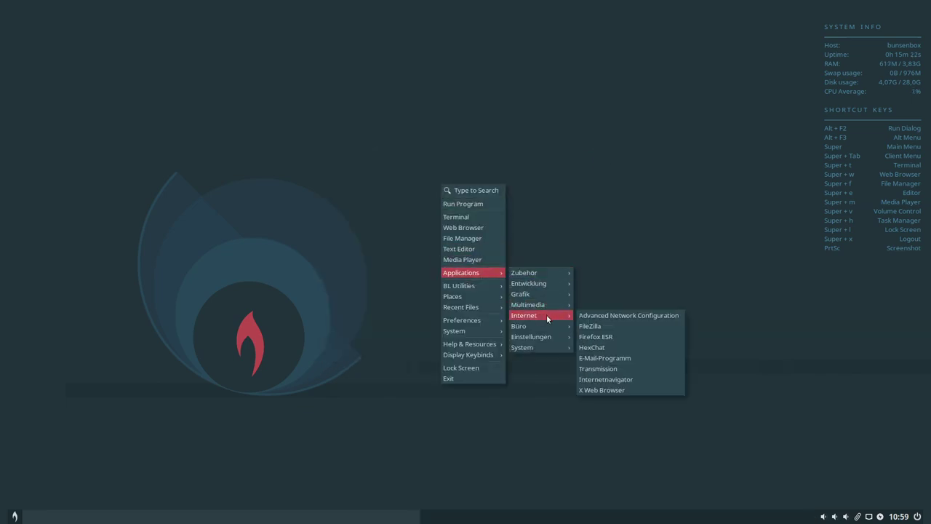
left_click(592, 328)
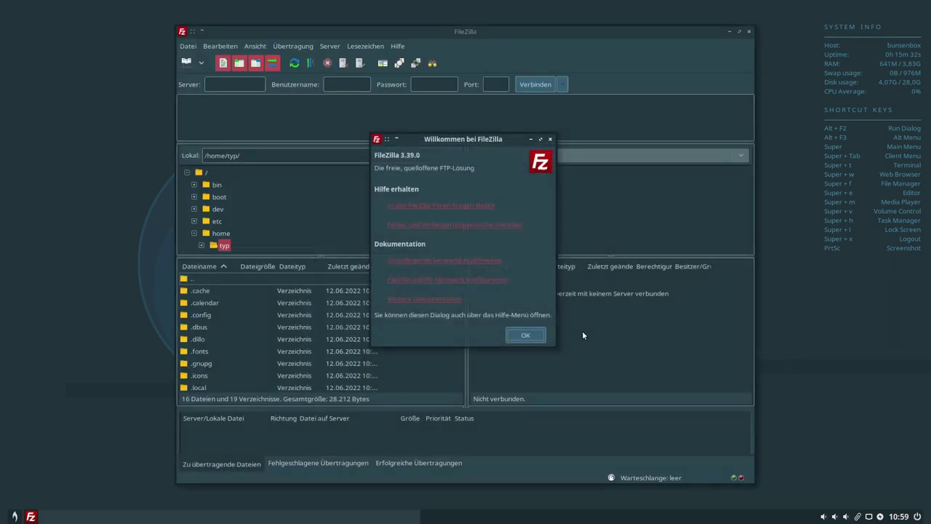
left_click(532, 334)
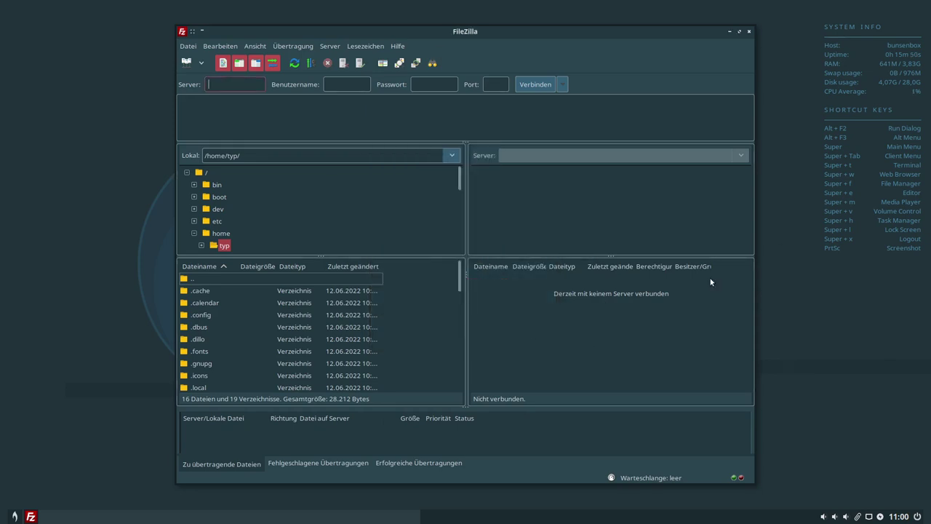
left_click(748, 32)
Launch Firefox ESR from the Internet applications and maximize its window.
right_click(375, 191)
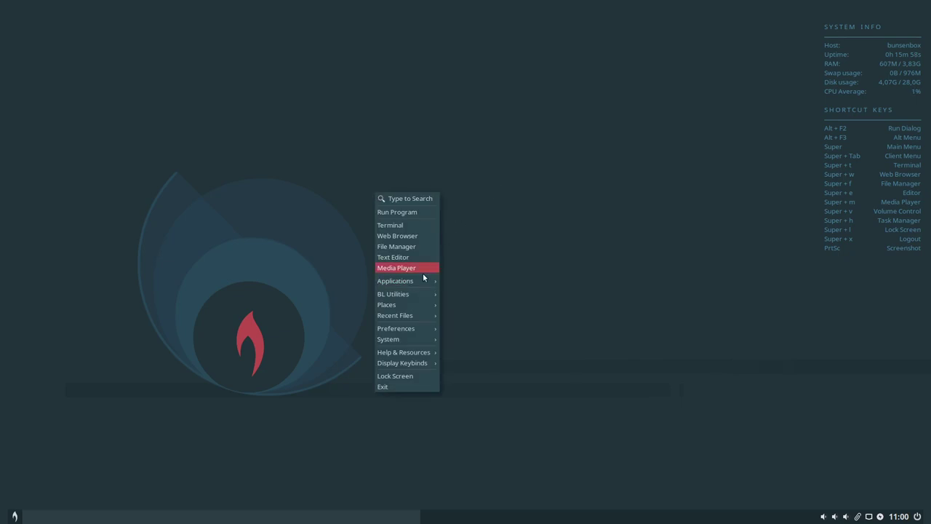
mouse_move(413, 283)
mouse_move(476, 324)
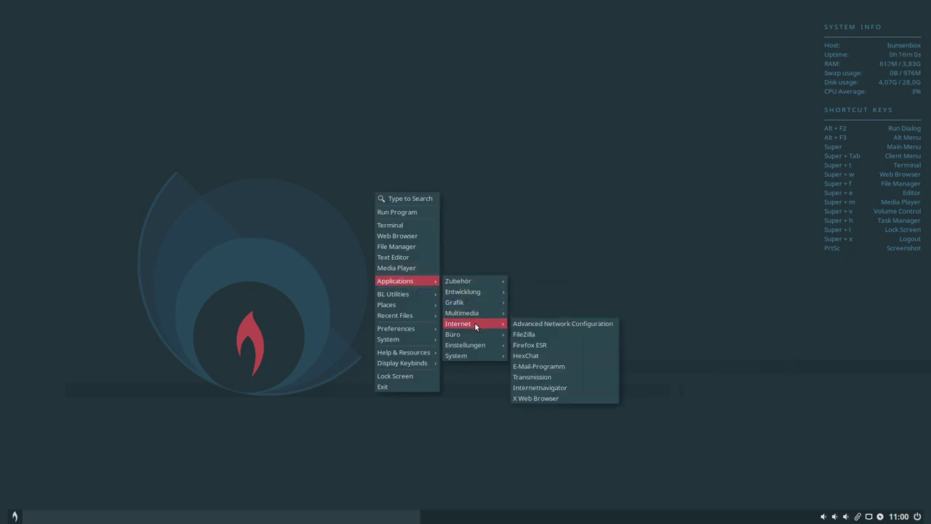
left_click(535, 347)
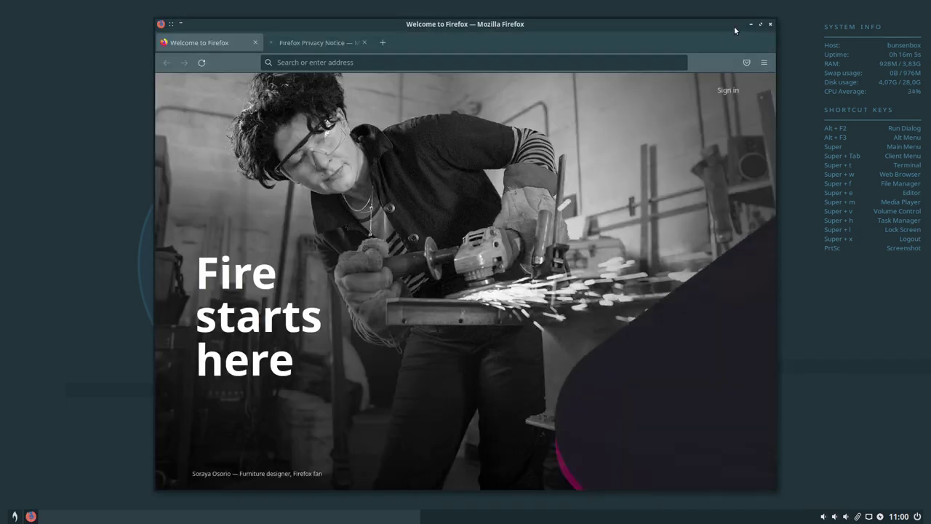
left_click(760, 24)
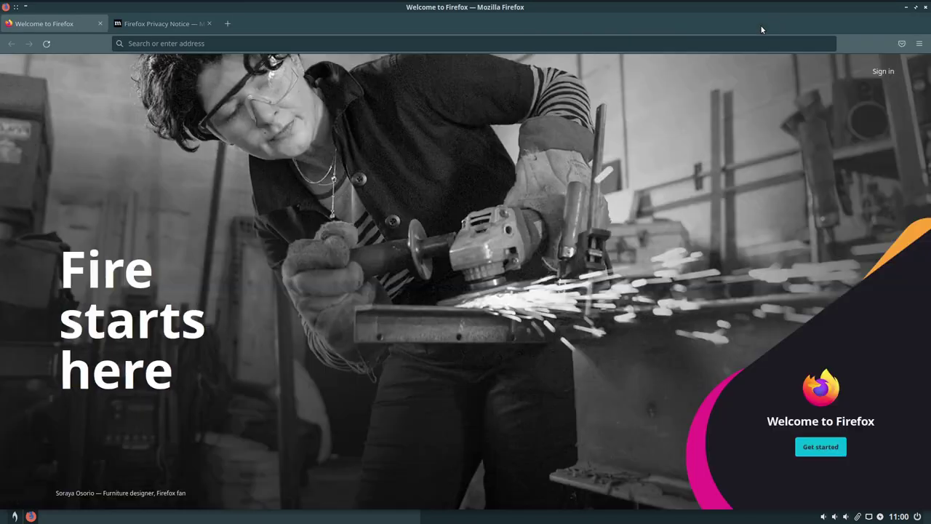
View the About Firefox version information and close that window.
left_click(919, 44)
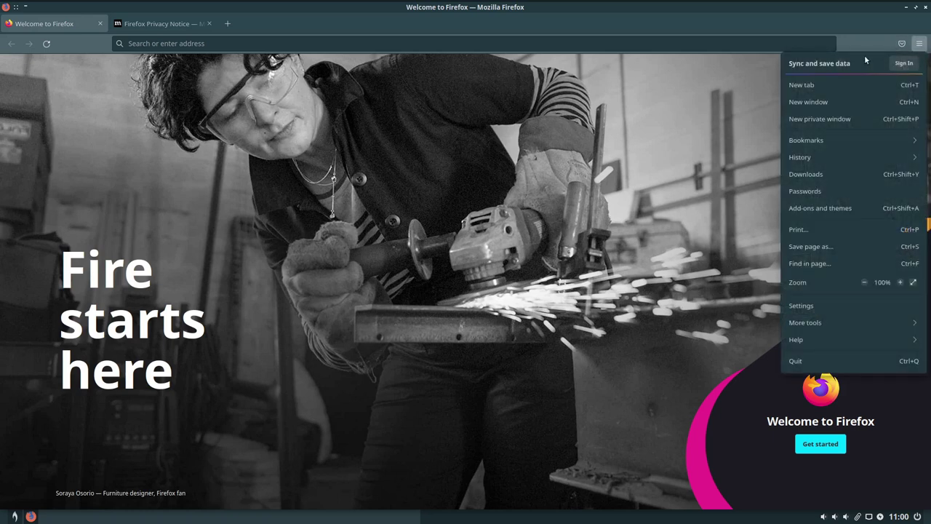
left_click(854, 340)
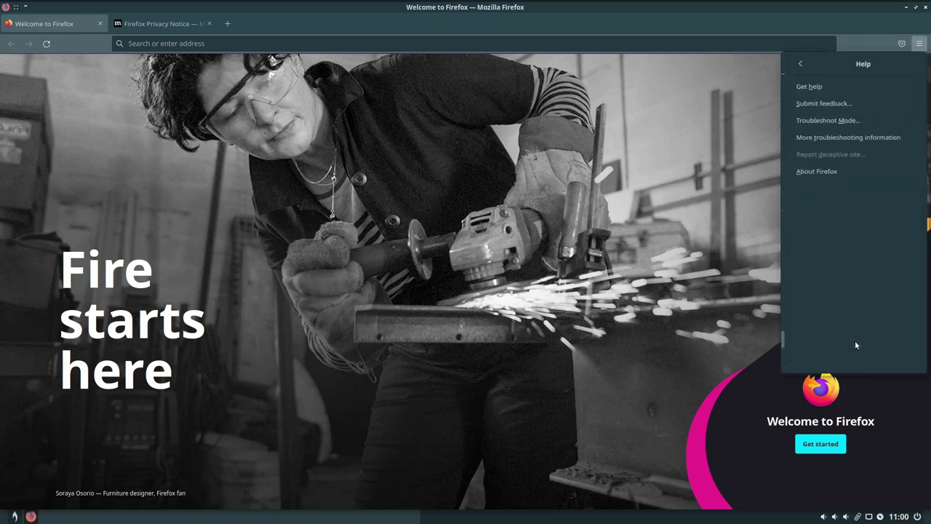
left_click(815, 173)
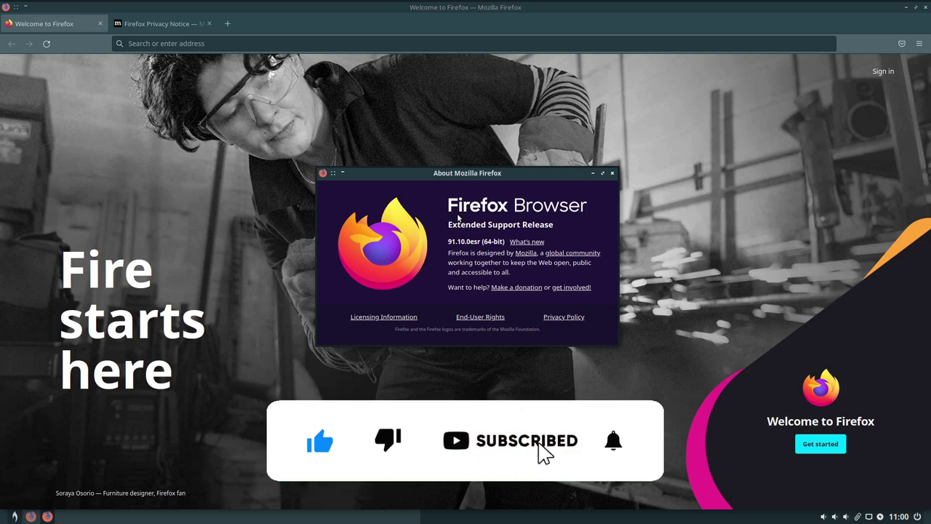
left_click(612, 173)
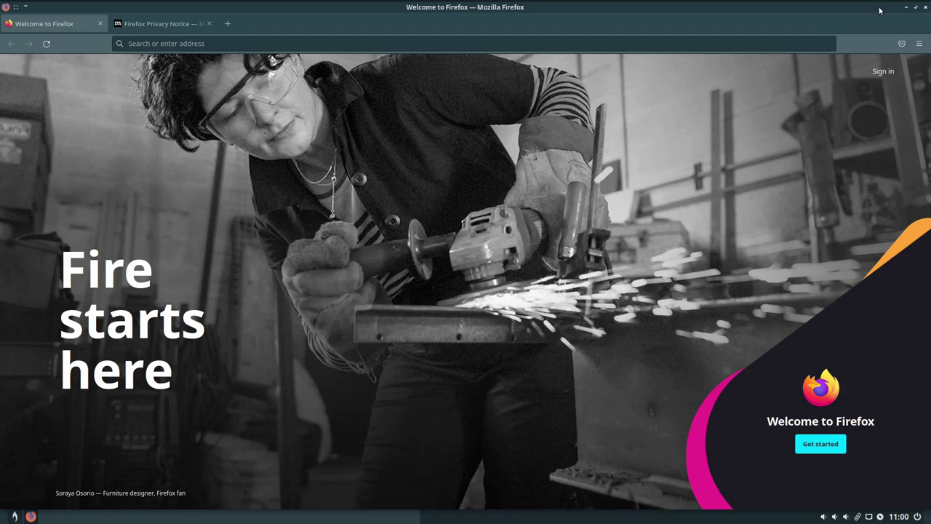
Open the Firefox settings and search them for "lang".
left_click(918, 43)
left_click(839, 306)
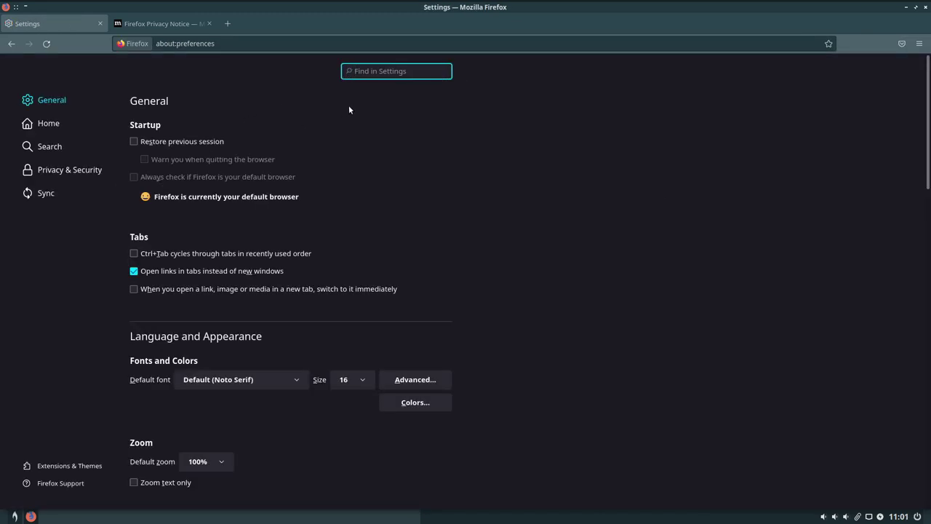
type("lang")
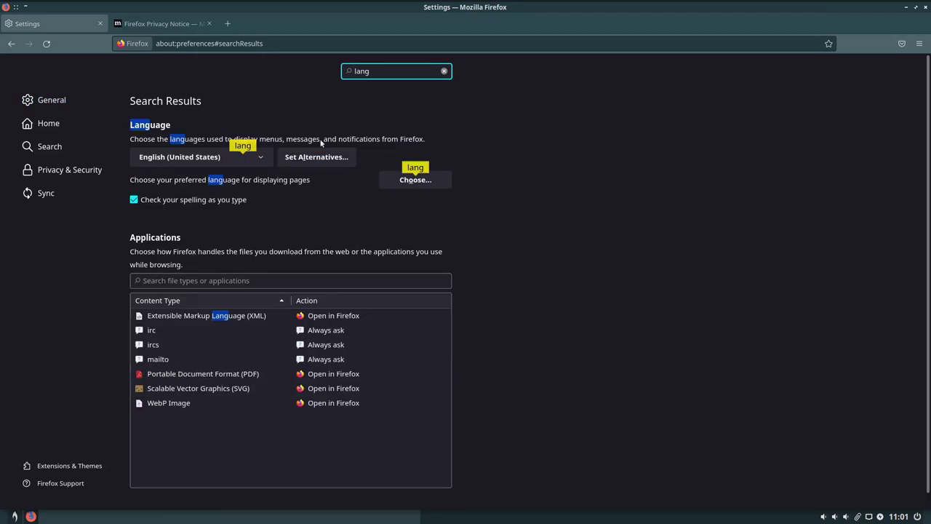
Add German as the first Firefox display language through the search for more languages, and apply the language settings.
left_click(263, 157)
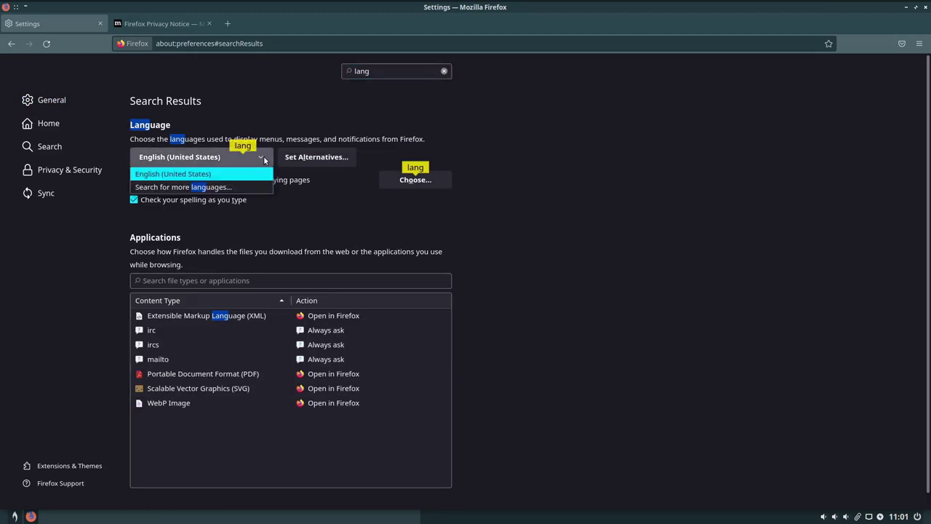
left_click(210, 187)
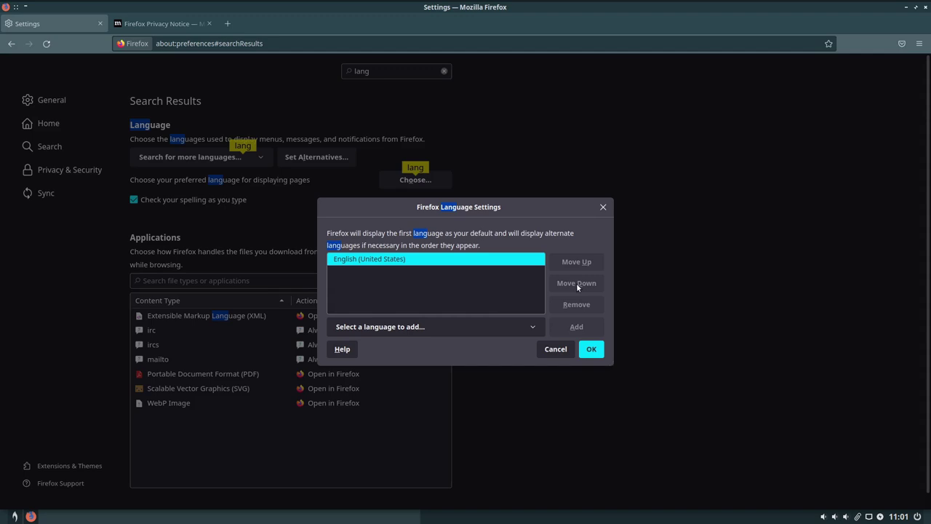
left_click(483, 323)
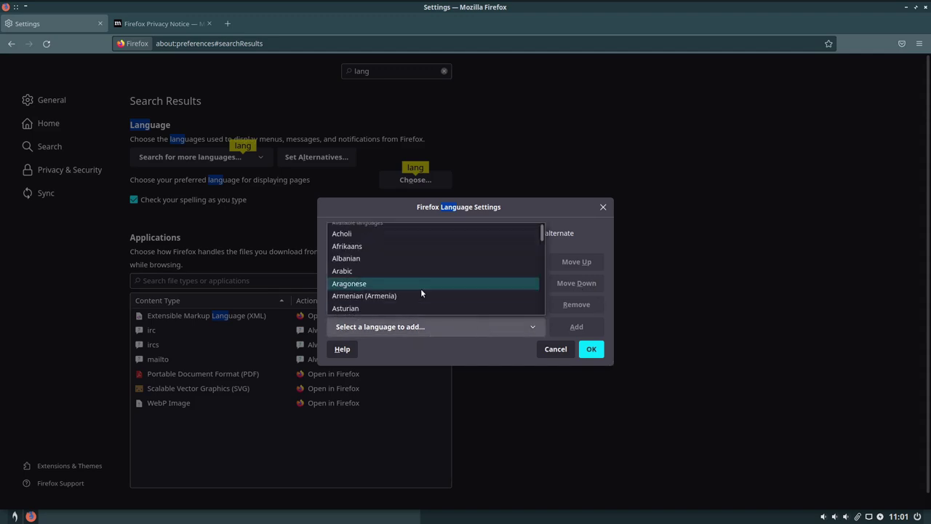
scroll(420, 288, "down", 3)
scroll(393, 293, "down", 2)
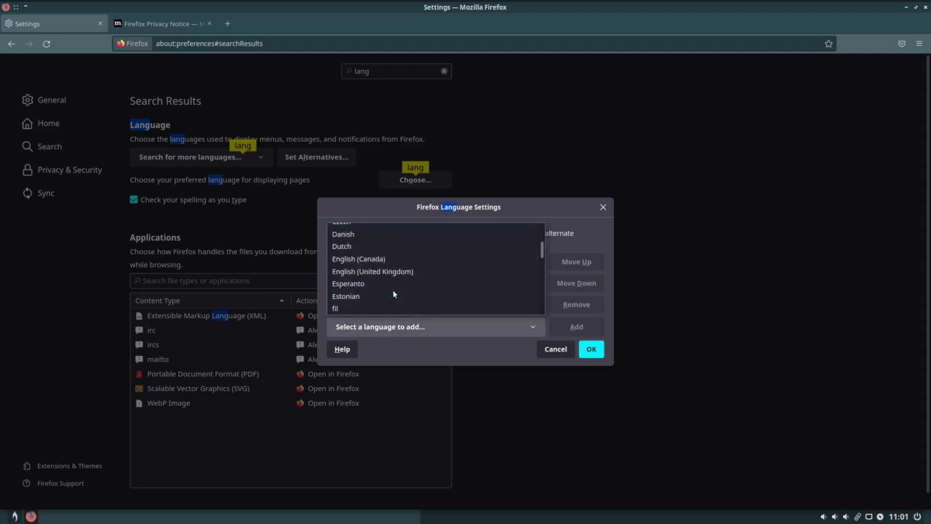
scroll(392, 287, "down", 4)
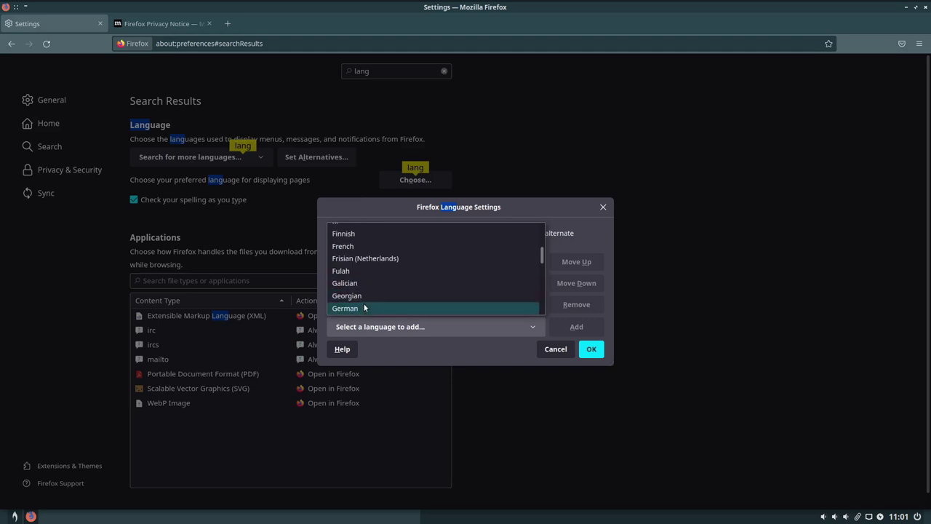
left_click(381, 306)
left_click(574, 325)
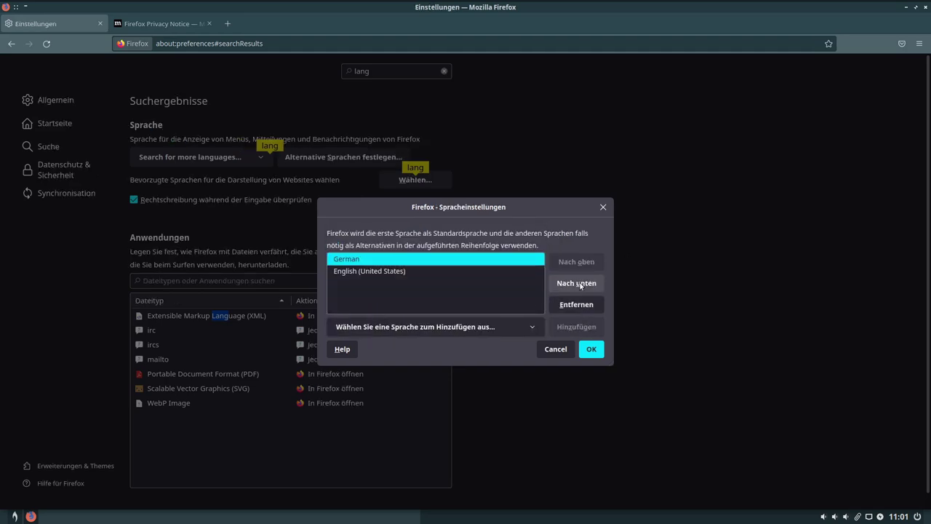
left_click(589, 349)
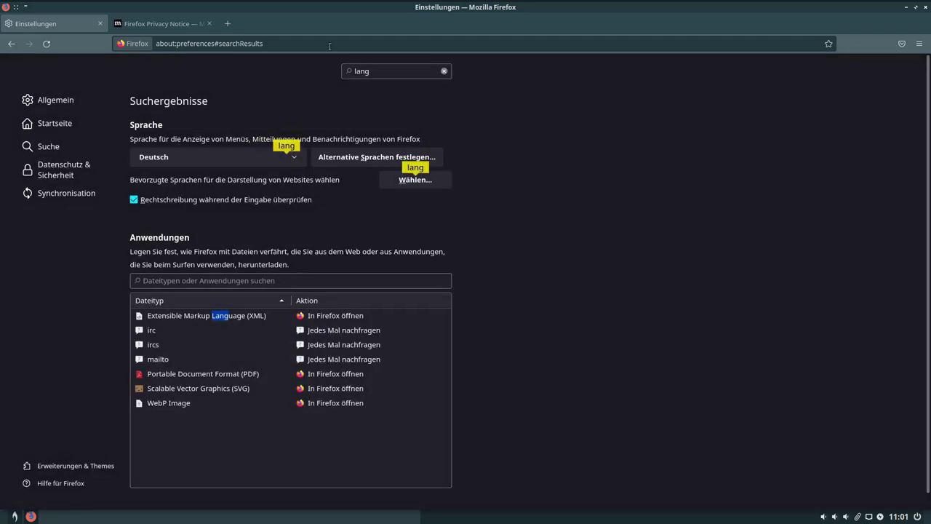
Close the Firefox Privacy Notice and settings tabs, leaving only a newly opened blank tab.
left_click(209, 23)
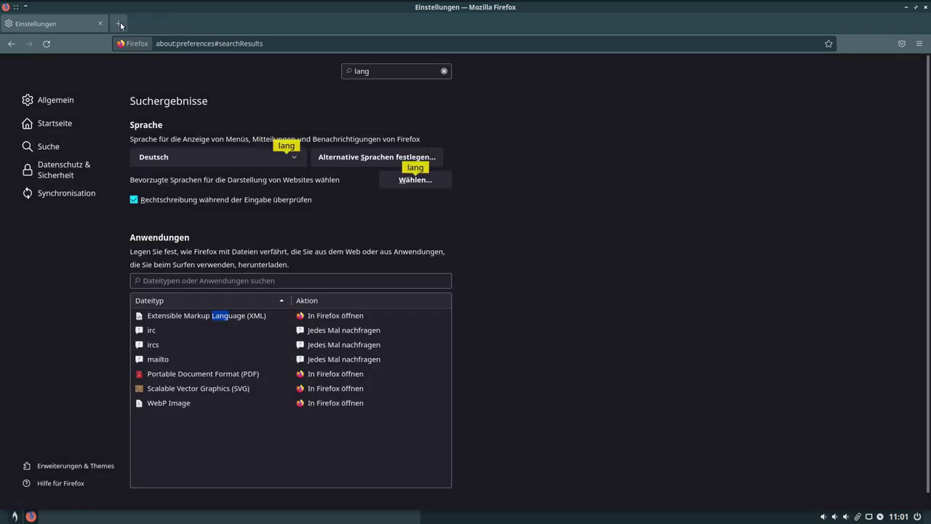
left_click(118, 23)
left_click(99, 23)
Turn off the Titelleiste in Firefox's toolbar customization, finish customizing, and close the browser.
left_click(919, 43)
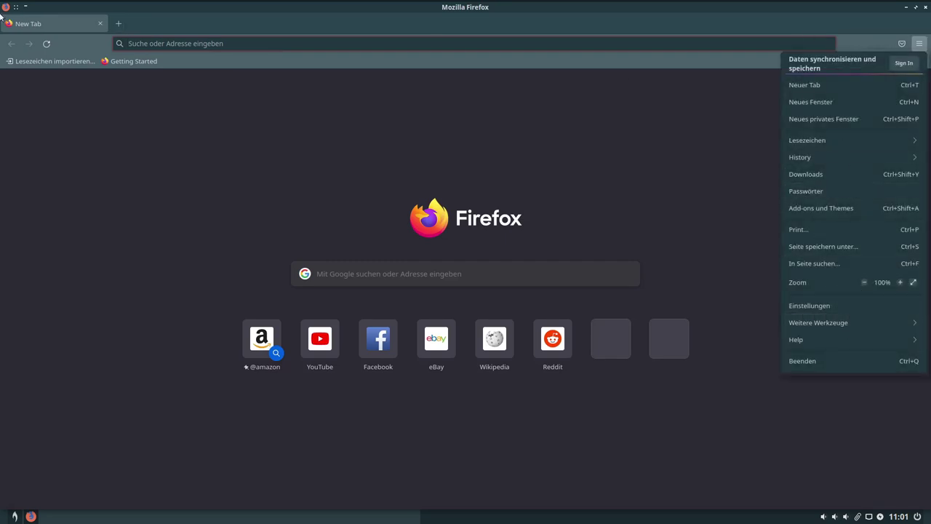
left_click(186, 33)
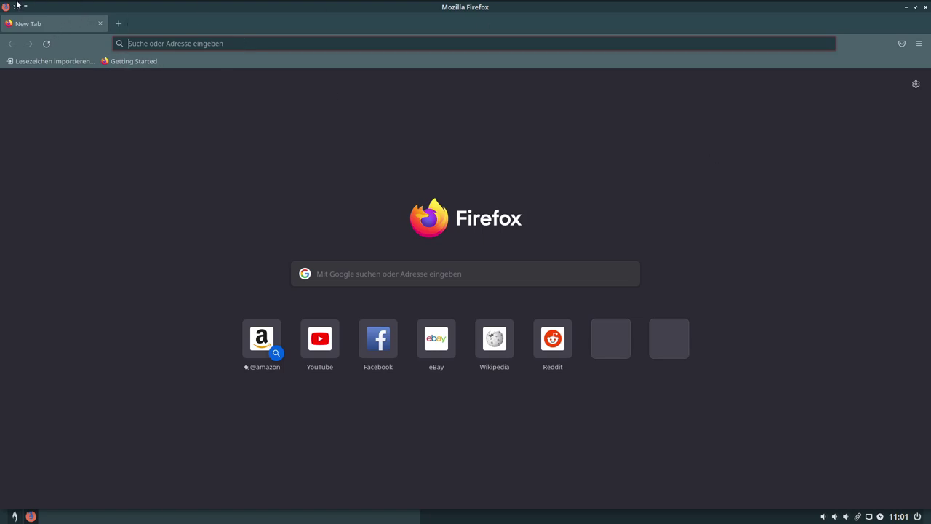
left_click(918, 43)
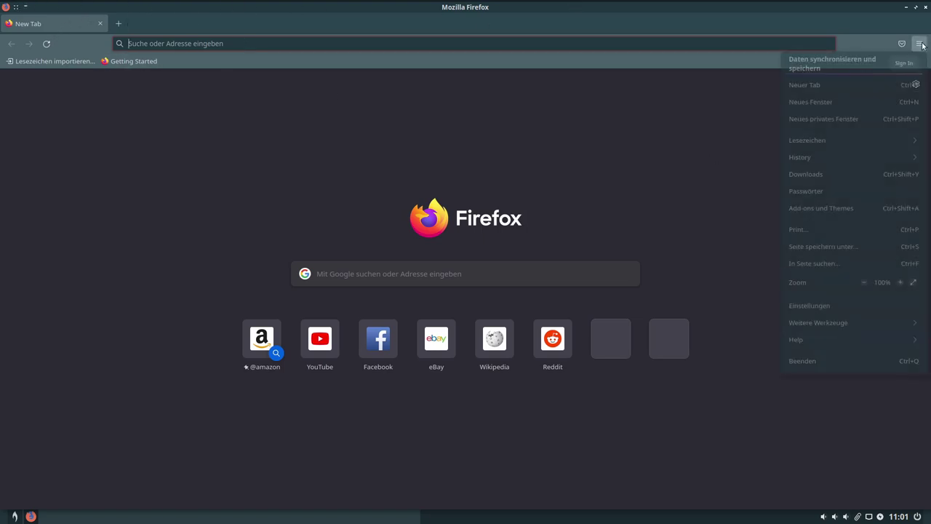
left_click(877, 322)
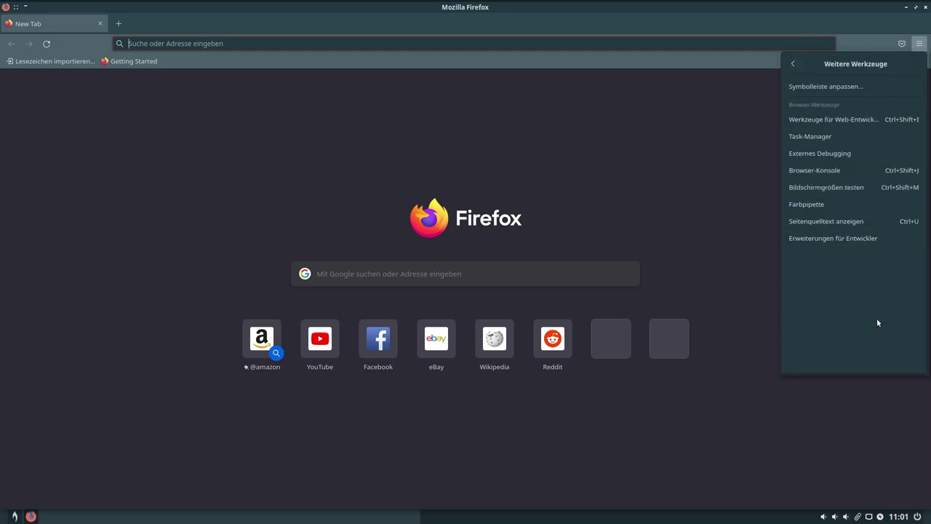
left_click(819, 85)
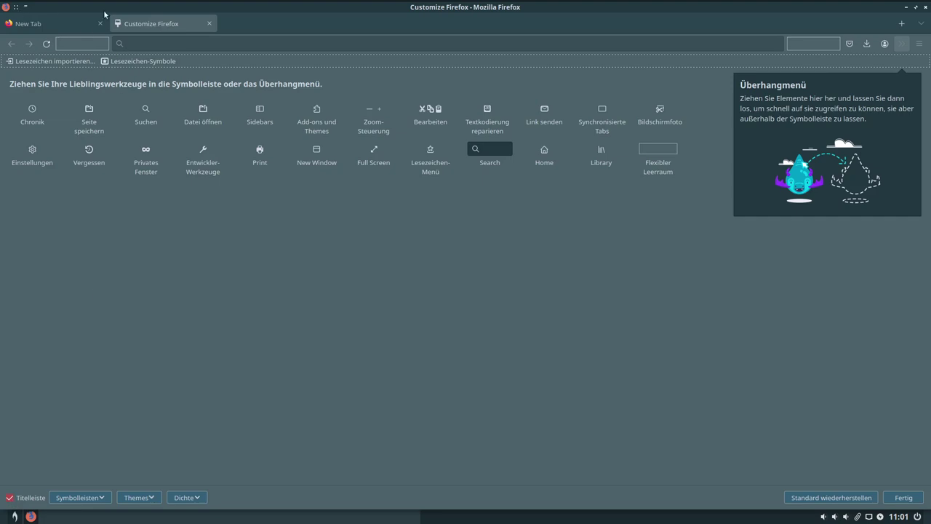
left_click(10, 499)
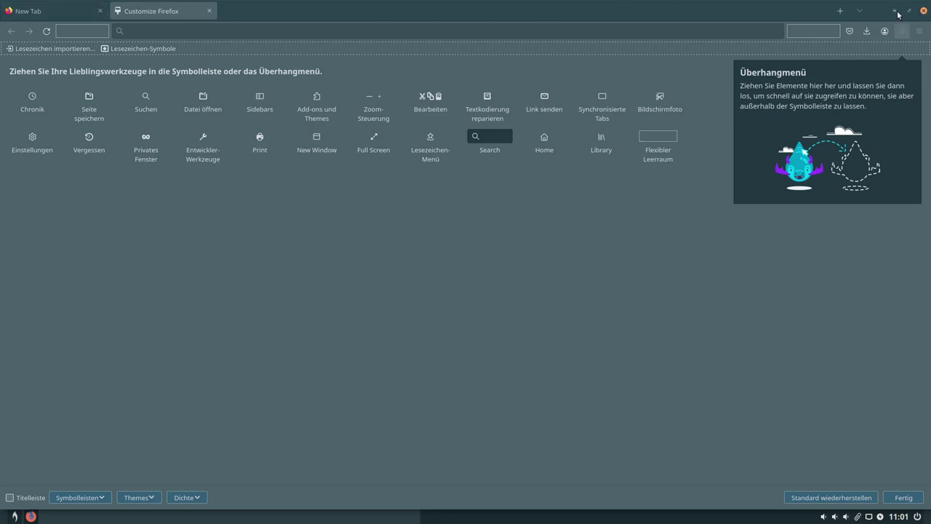
left_click(906, 497)
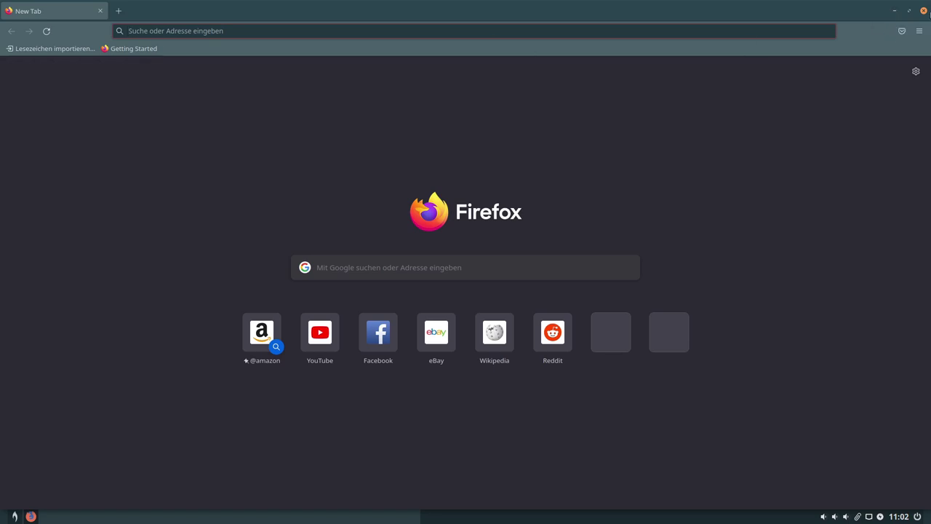
left_click(924, 11)
Launch HexChat from the Internet applications.
right_click(589, 245)
mouse_move(612, 387)
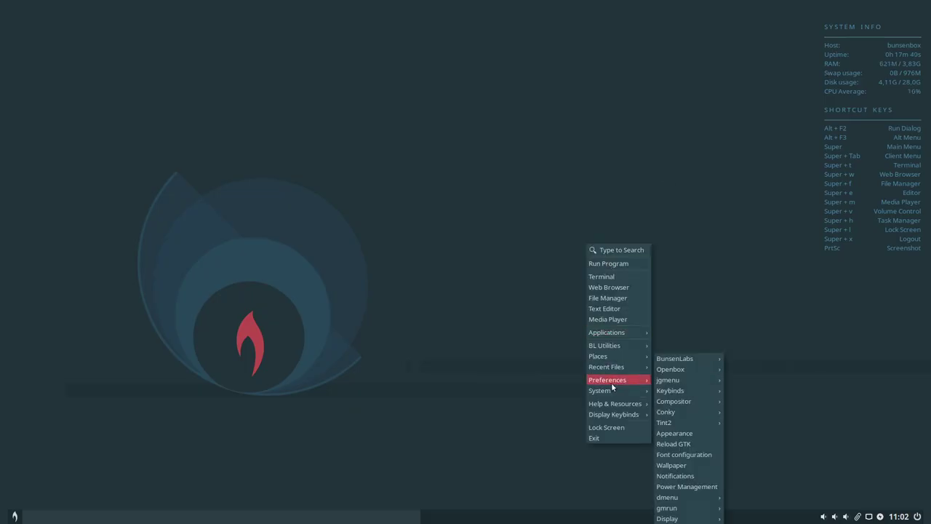
mouse_move(619, 332)
mouse_move(691, 367)
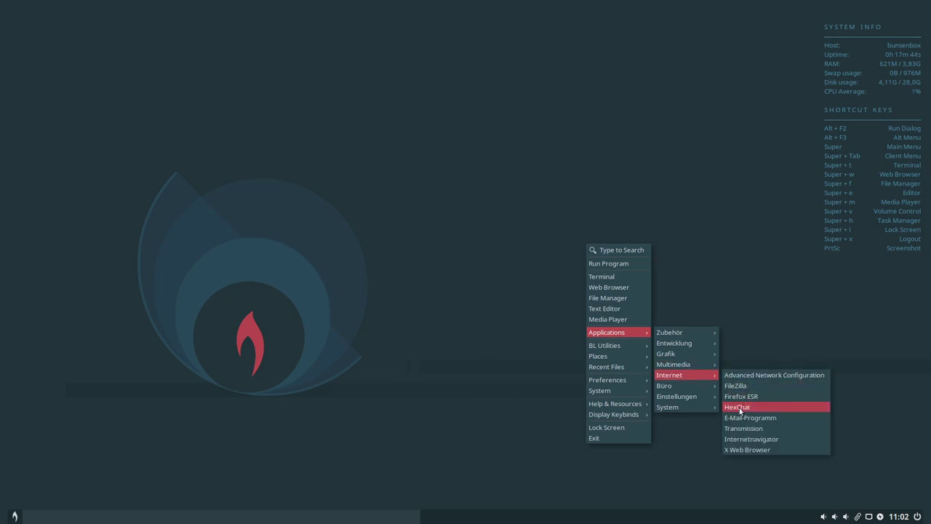
left_click(739, 407)
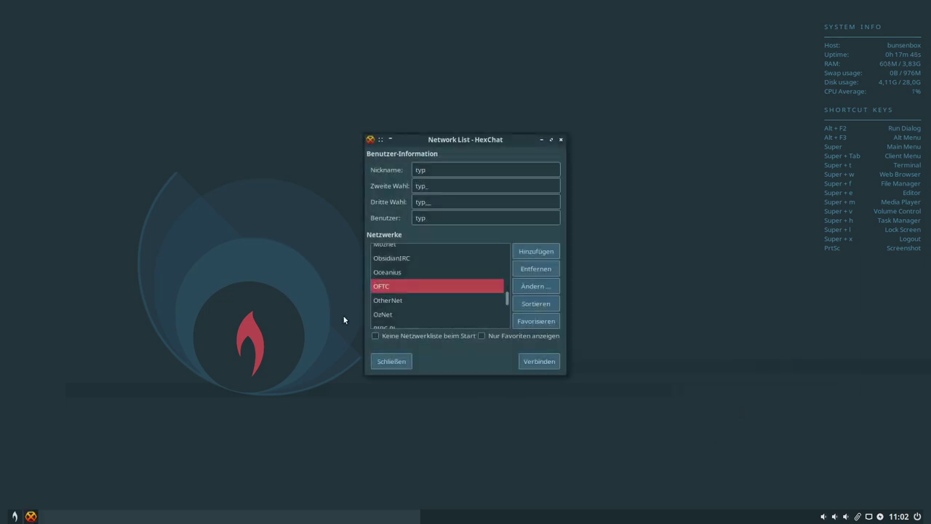
Look through the networks offered in HexChat's Network List, reposition the window, and close it.
scroll(424, 287, "up", 3)
scroll(435, 291, "up", 6)
scroll(506, 283, "up", 4)
scroll(512, 271, "up", 6)
scroll(507, 299, "down", 20)
left_click_drag(507, 321, 505, 288)
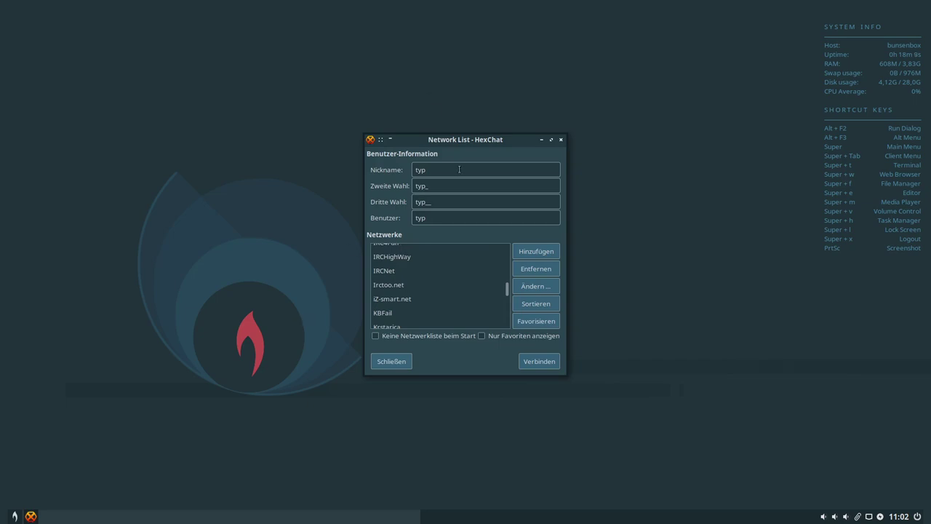
left_click_drag(457, 144, 604, 101)
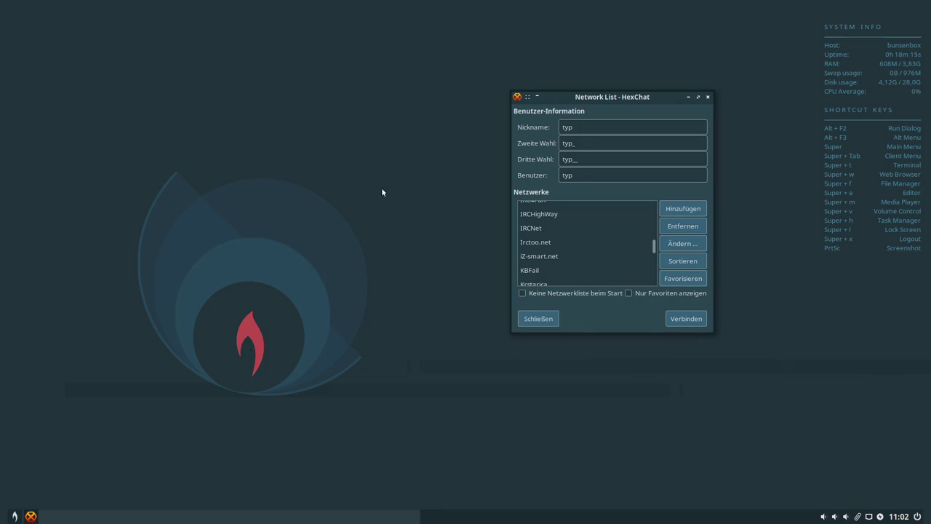
left_click_drag(615, 100, 507, 106)
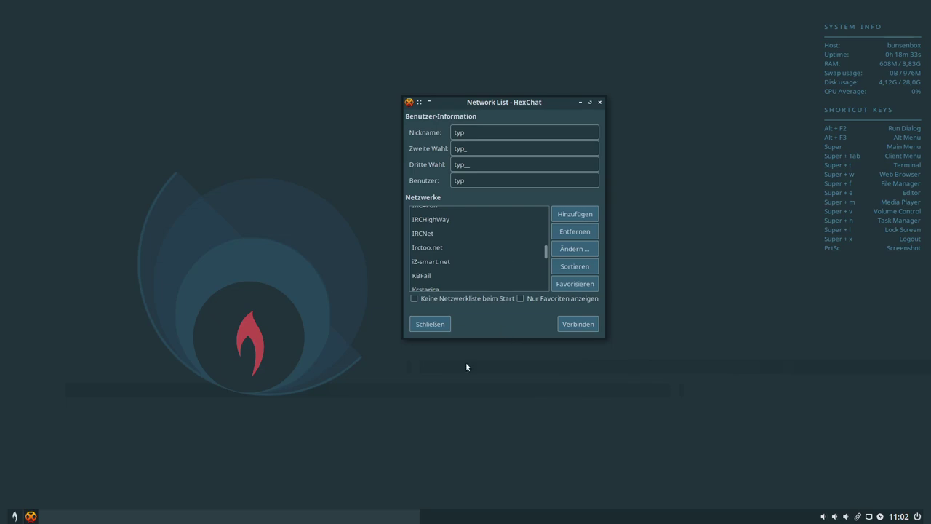
left_click(420, 325)
Launch E-Mail-Programm from the Internet applications, view the choices for the preferred mail application, and cancel the dialog.
right_click(500, 181)
mouse_move(547, 304)
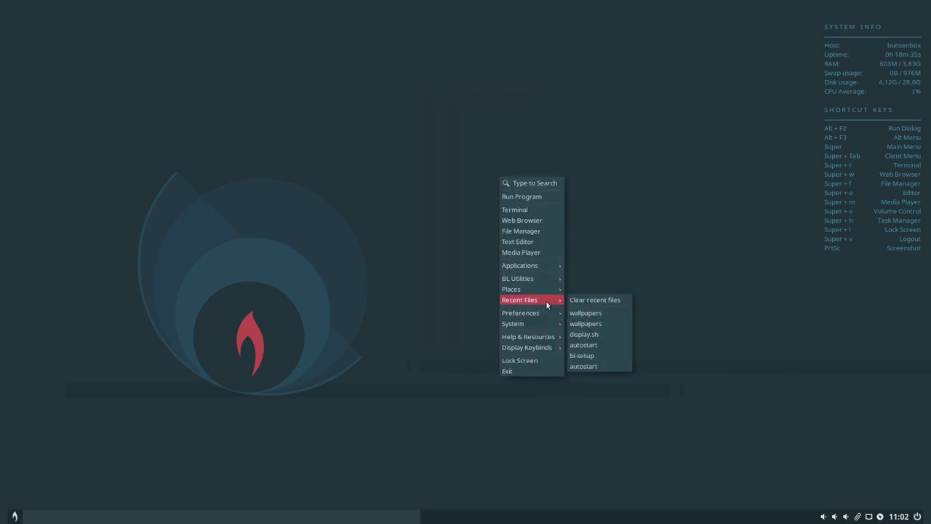
mouse_move(545, 267)
mouse_move(596, 309)
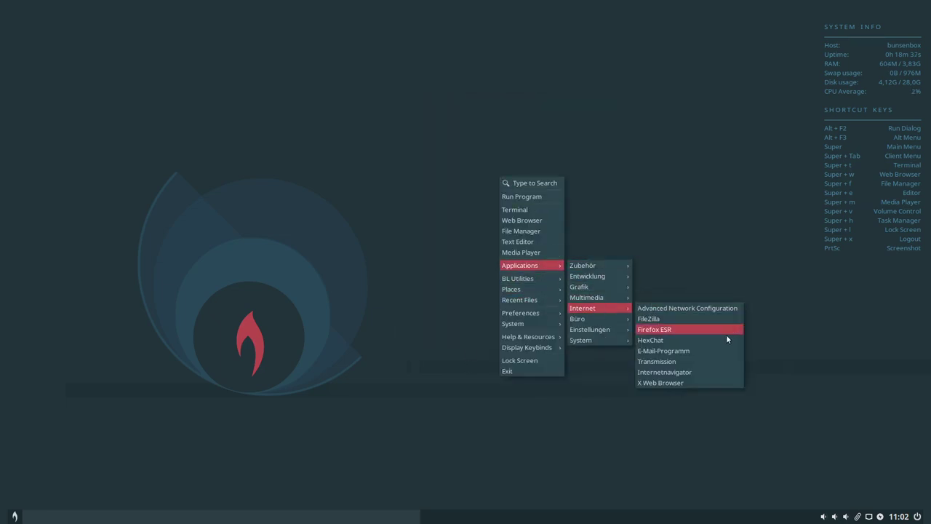
left_click(664, 351)
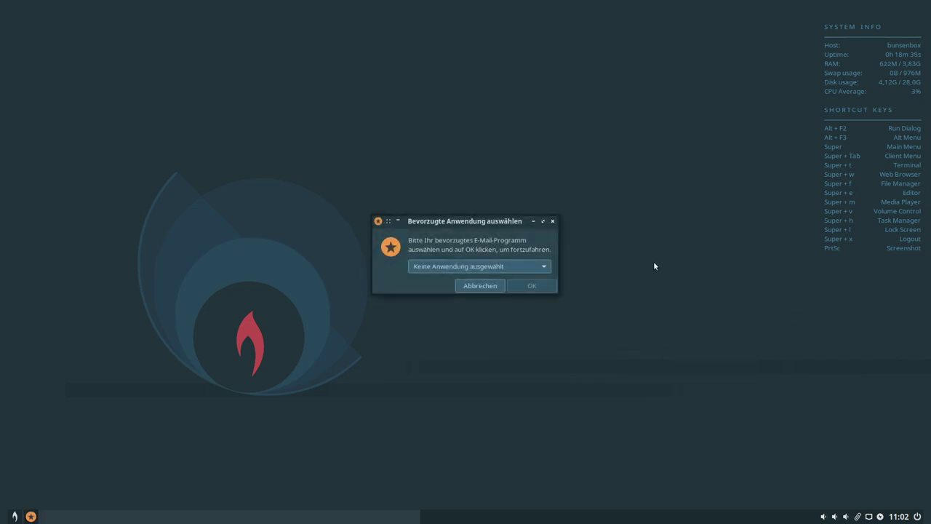
left_click(435, 266)
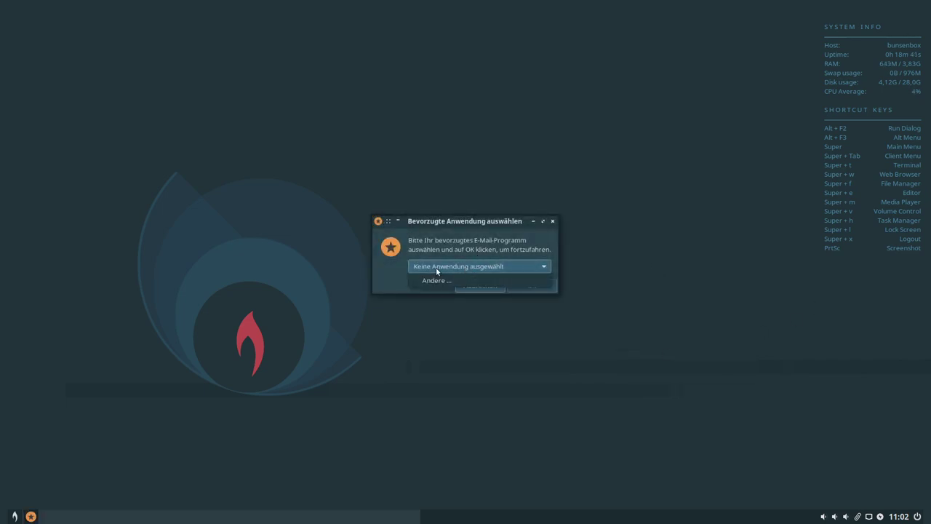
left_click(398, 275)
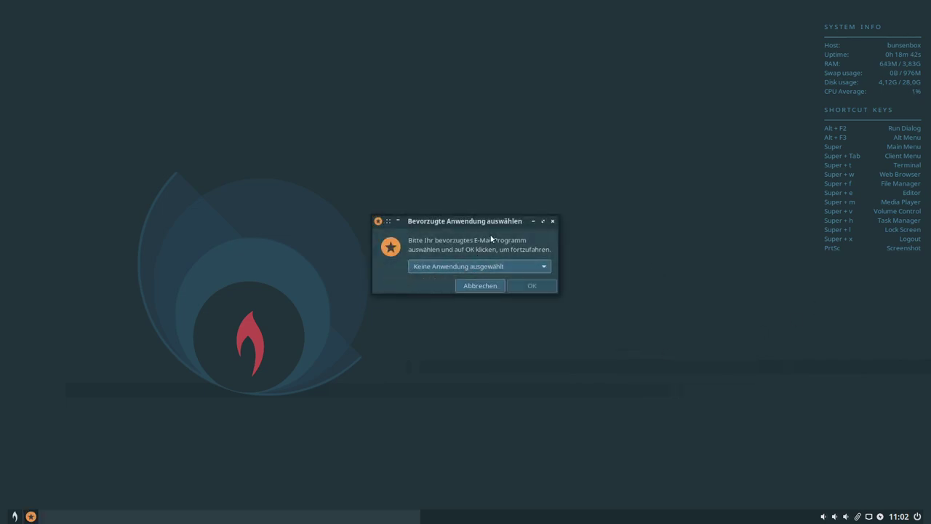
left_click(484, 288)
right_click(425, 225)
mouse_move(464, 317)
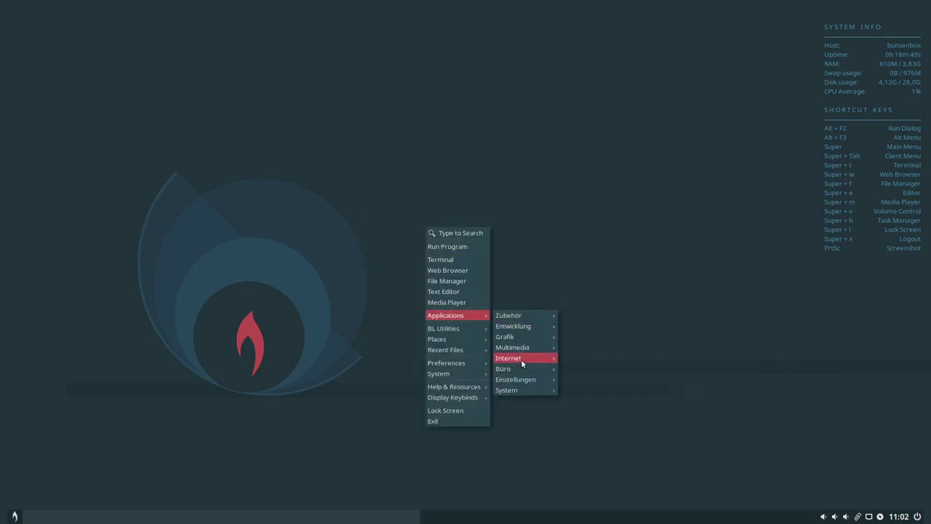
mouse_move(522, 359)
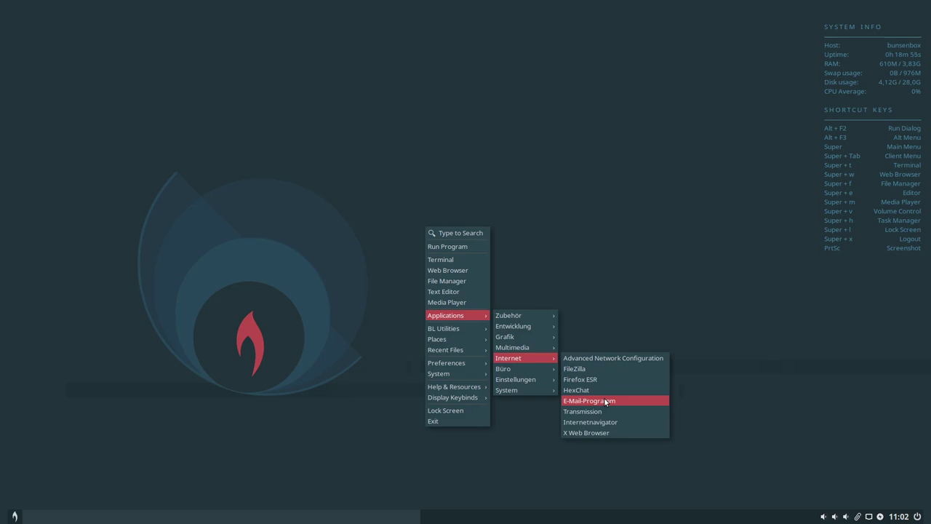
type("e")
left_click(664, 295)
Launch Transmission from the Internet applications and agree to its file sharing notice.
right_click(458, 222)
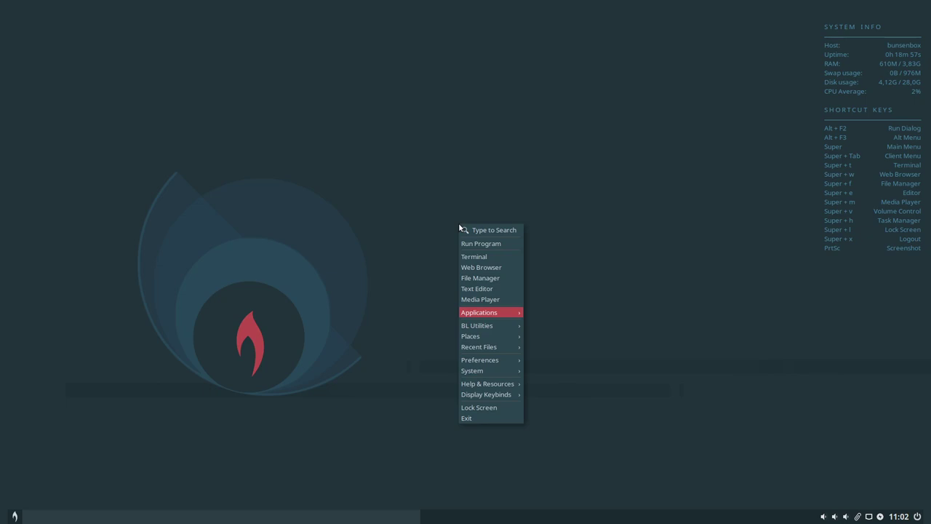
mouse_move(493, 313)
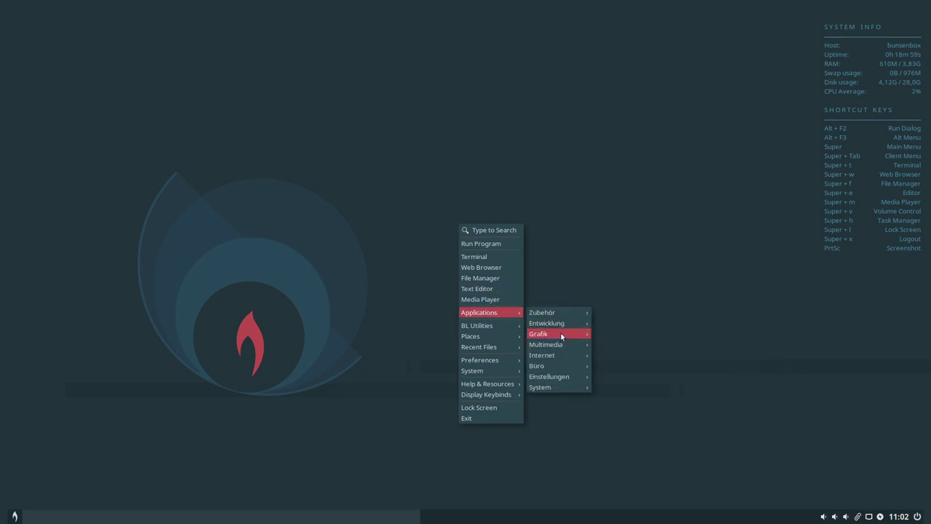
mouse_move(594, 358)
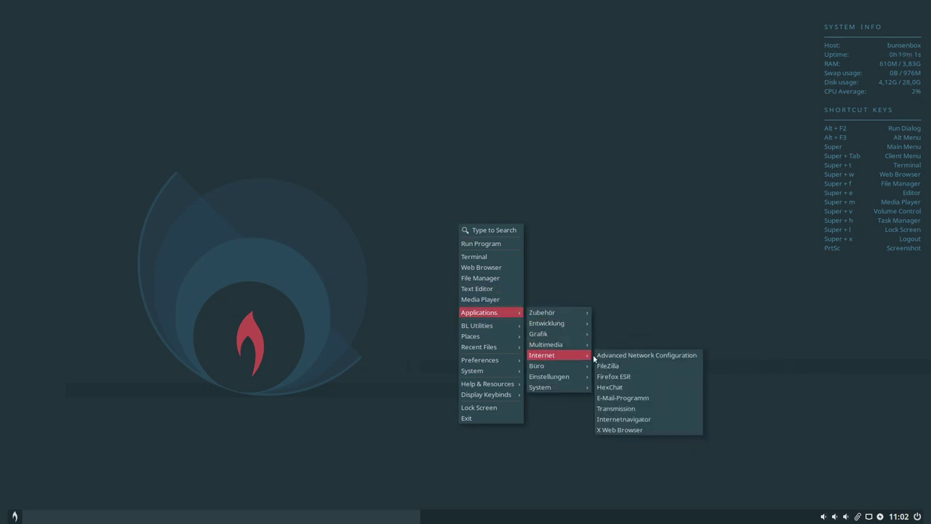
left_click(617, 410)
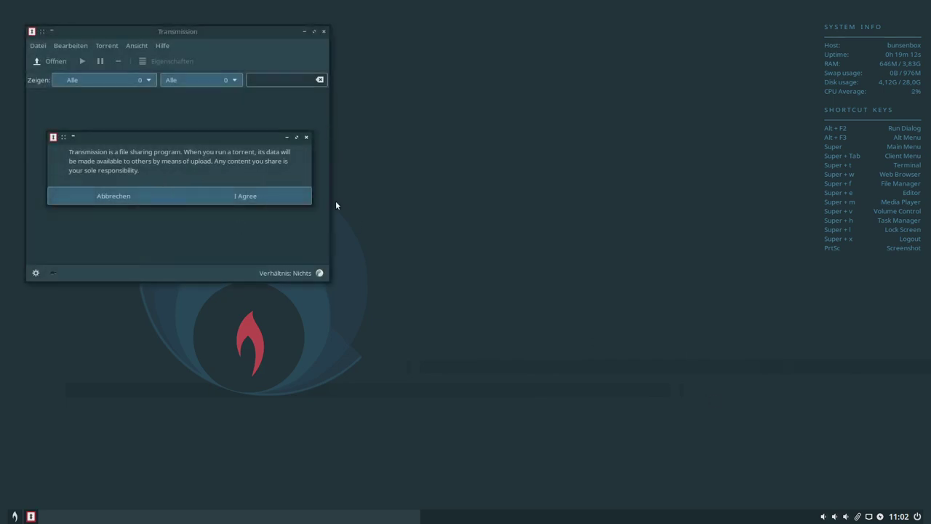
left_click(234, 196)
Enlarge the Transmission window, reposition it nearer the middle of the desktop, and close it after viewing.
left_click_drag(158, 32, 271, 52)
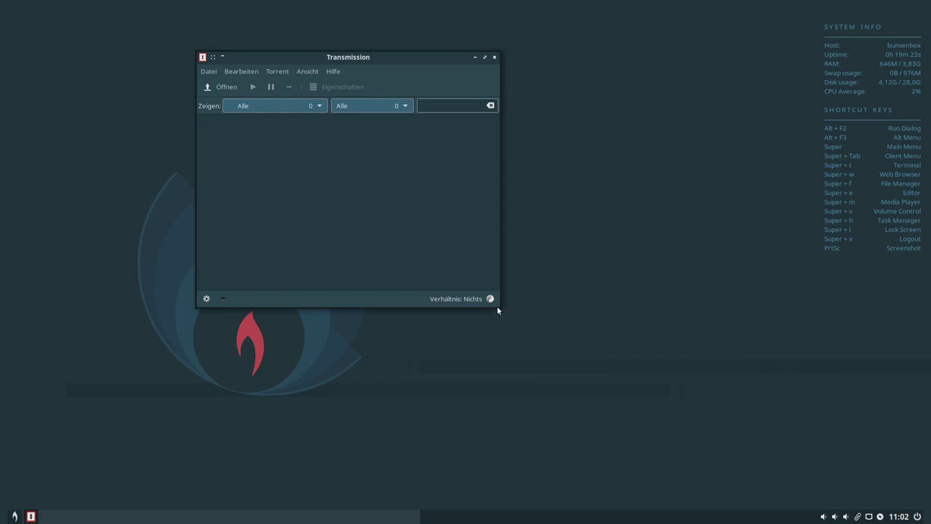
left_click_drag(499, 308, 576, 354)
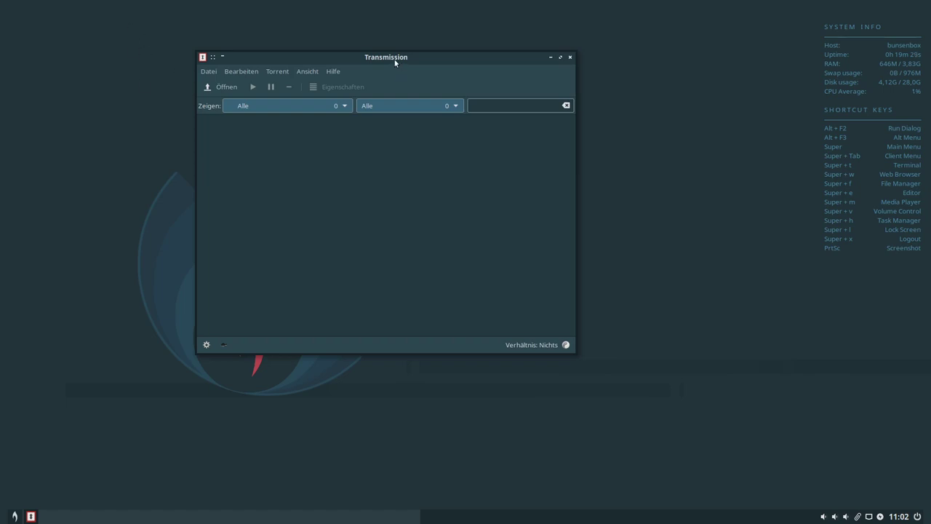
left_click_drag(399, 66, 421, 71)
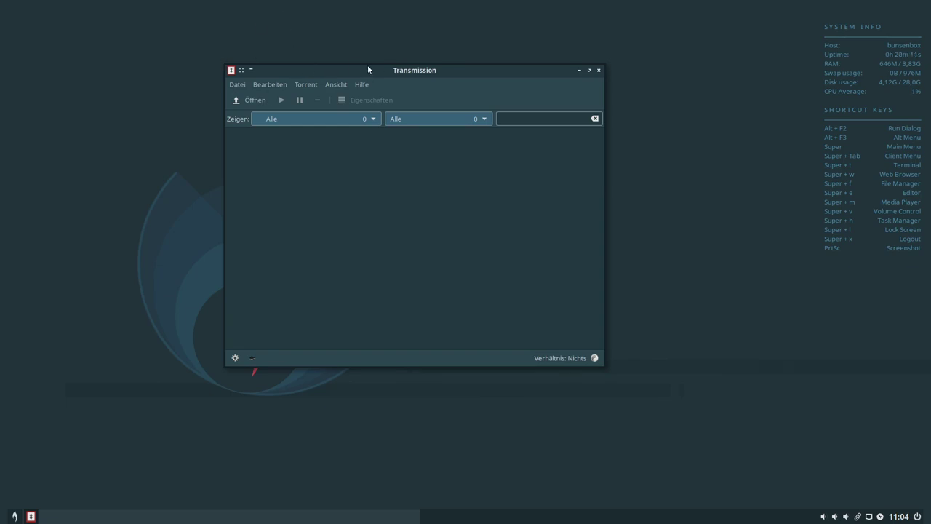
left_click_drag(396, 71, 383, 76)
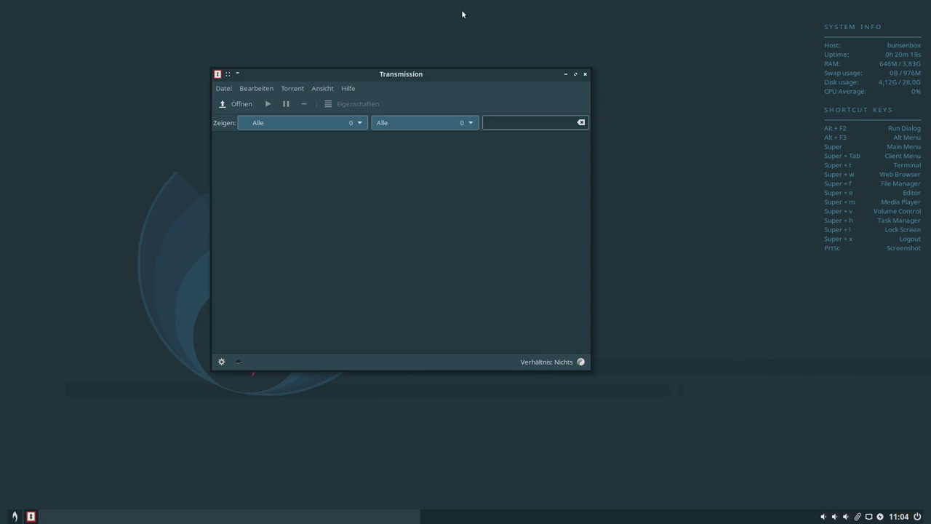
left_click(584, 76)
Launch Internetnavigator from the Internet applications to see which browser it starts, and close that browser.
right_click(576, 108)
mouse_move(611, 197)
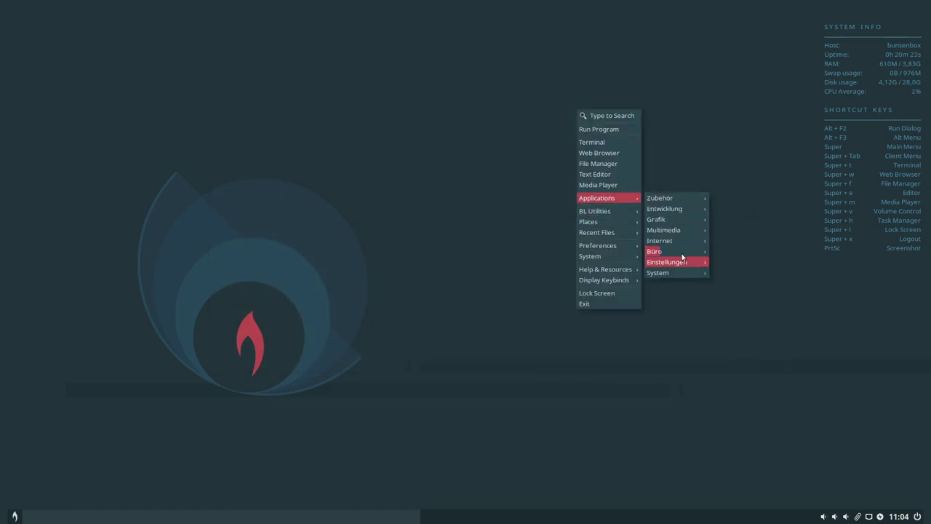
mouse_move(669, 240)
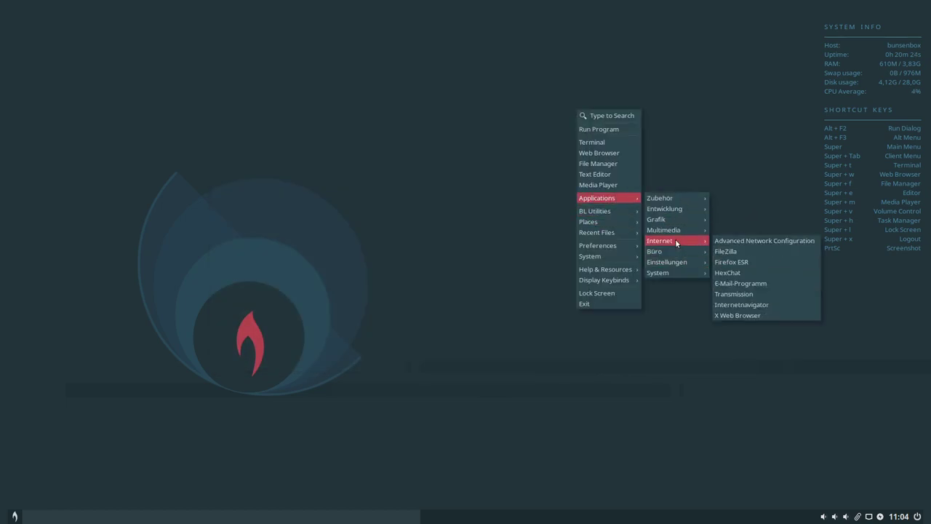
left_click(759, 305)
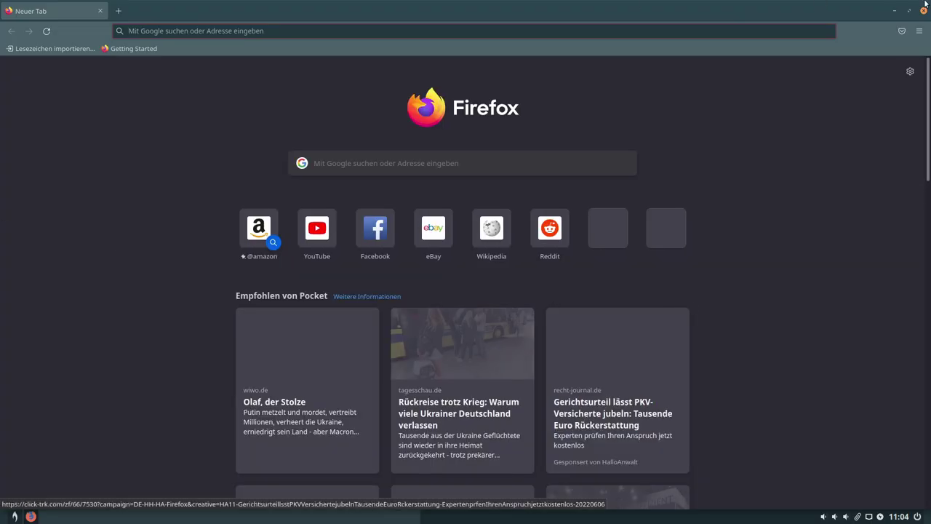
left_click(923, 11)
Launch X Web Browser from the Internet applications to see what it starts, and close the browser window.
key("super")
mouse_move(469, 301)
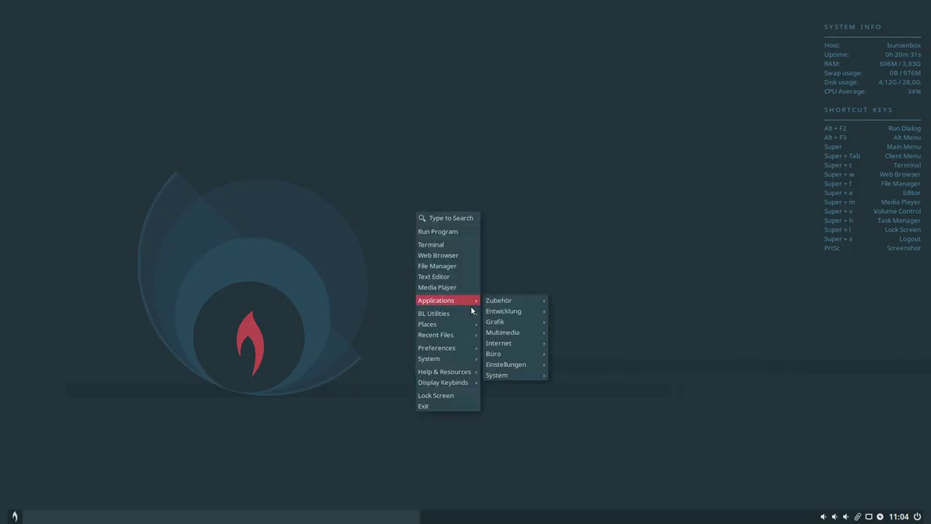
mouse_move(516, 344)
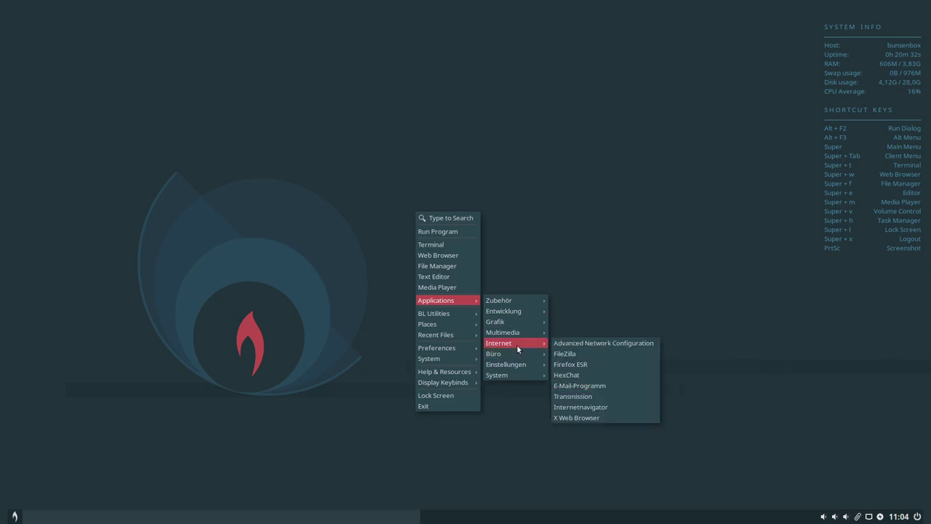
left_click(577, 419)
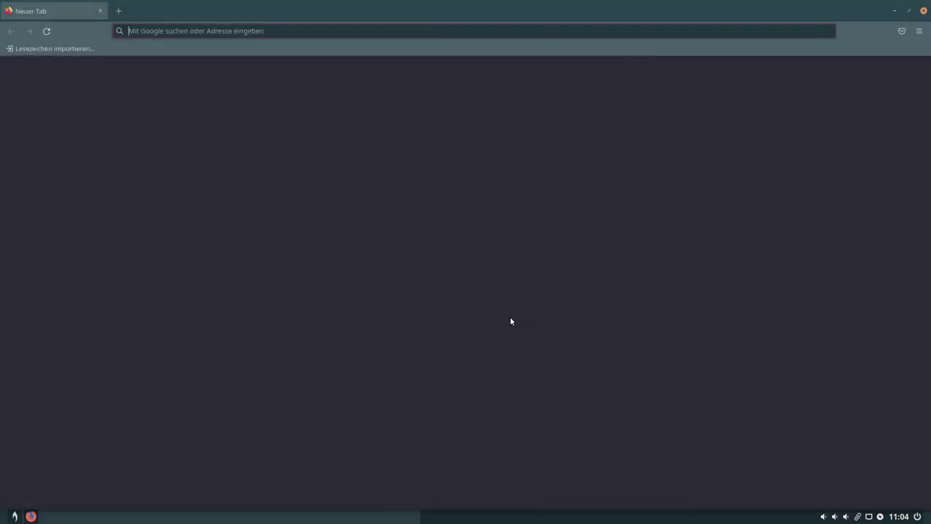
left_click(923, 11)
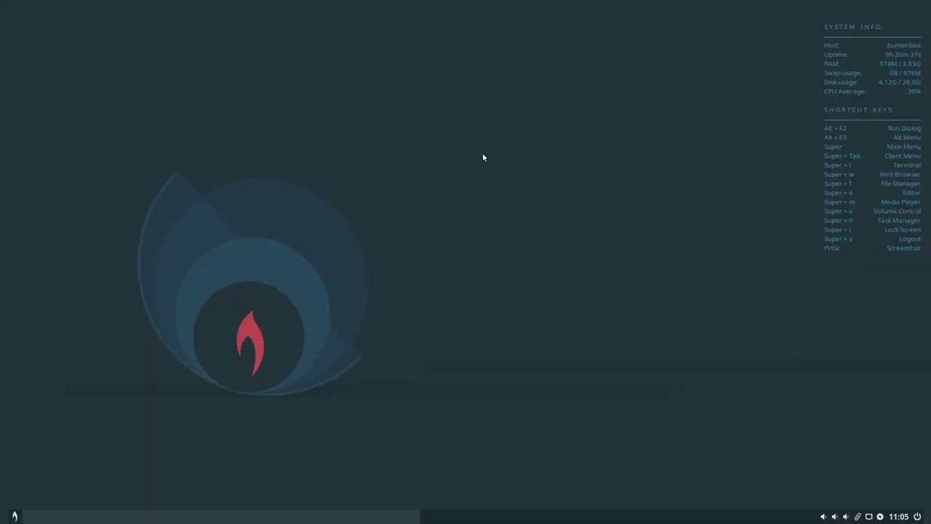
Launch the Openbox Konfiguration Manager from the Einstellungen applications, view its theme settings, and close it.
key("super")
mouse_move(524, 244)
mouse_move(575, 287)
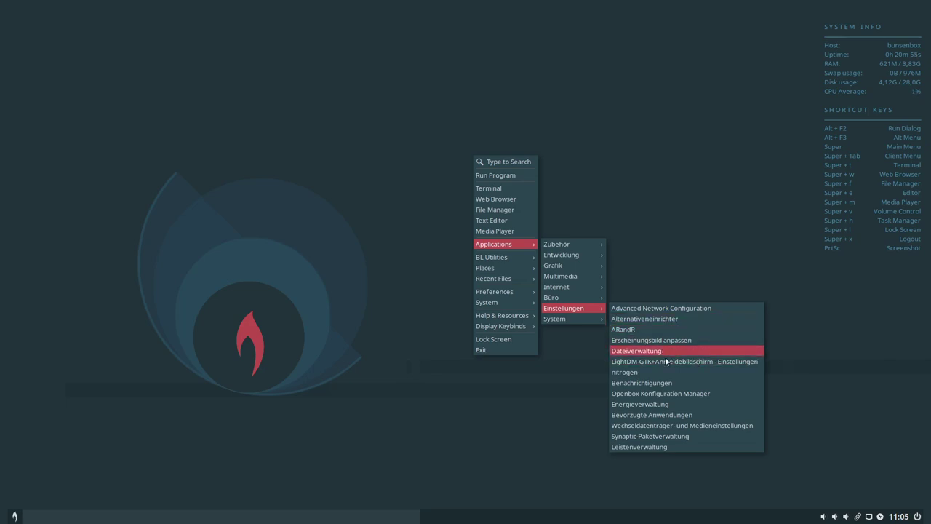
left_click(672, 395)
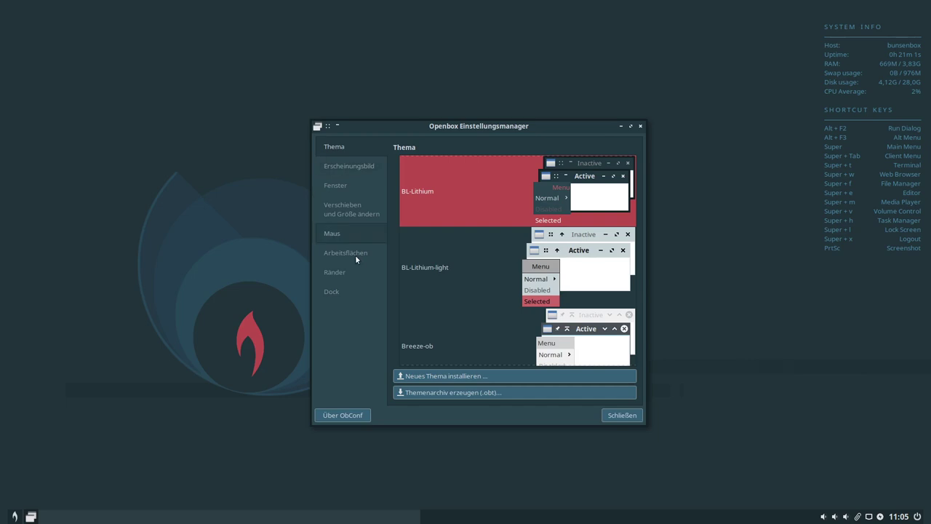
left_click(491, 157)
left_click(640, 126)
Launch Htop from the System applications, enlarge its window to view the process list, and close it.
right_click(581, 143)
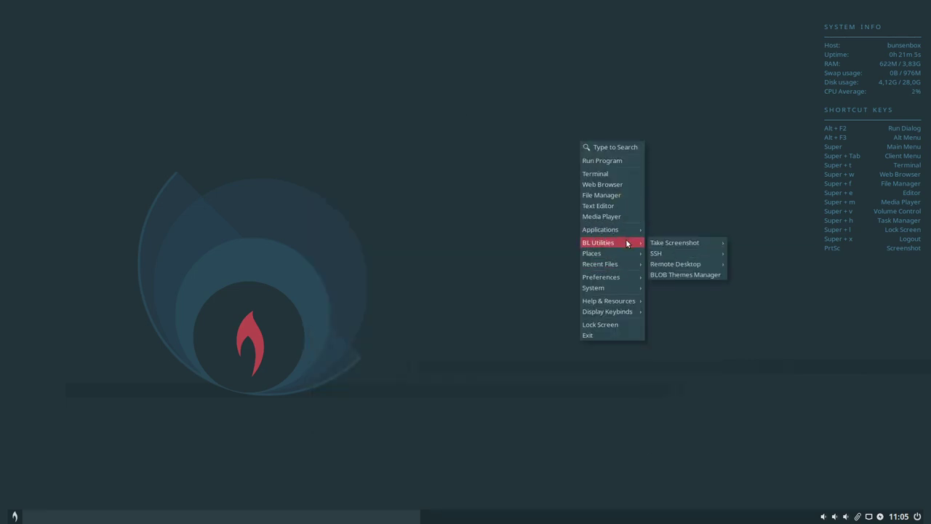
mouse_move(624, 301)
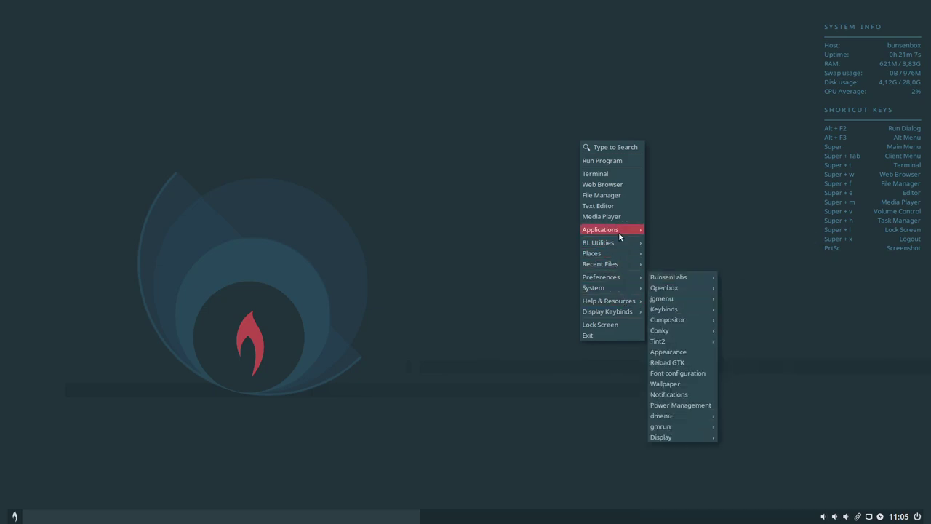
mouse_move(623, 235)
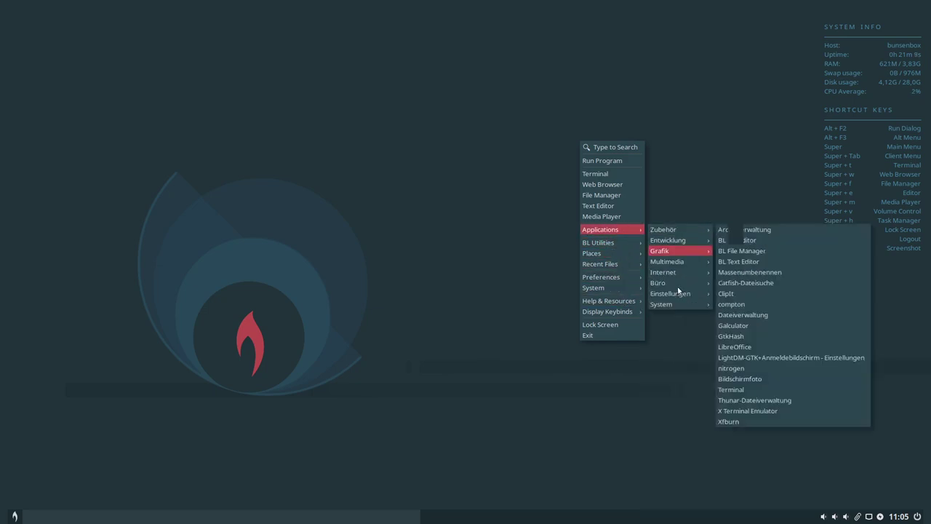
mouse_move(679, 304)
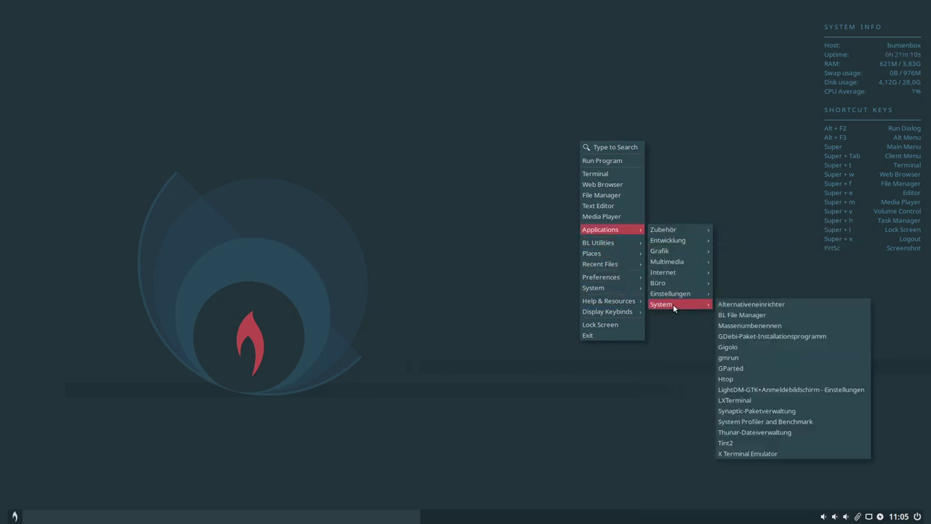
left_click(731, 379)
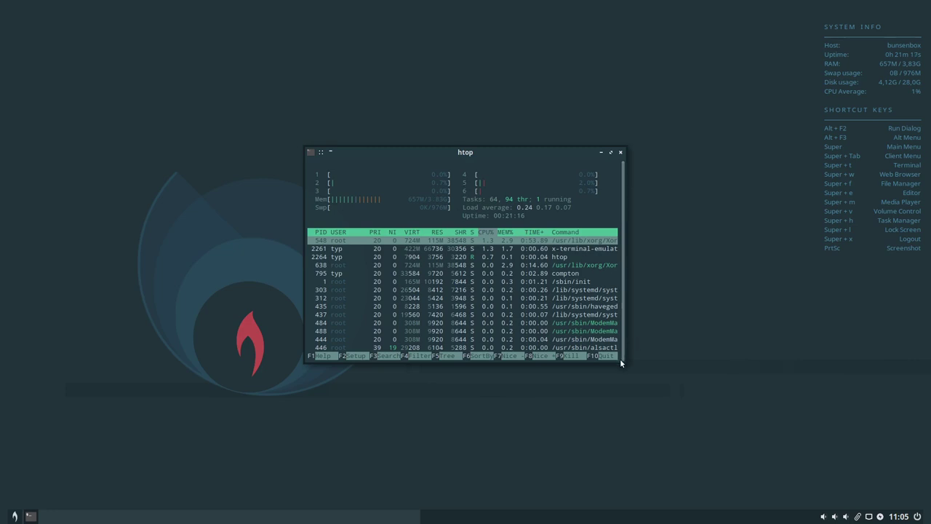
left_click_drag(623, 361, 746, 435)
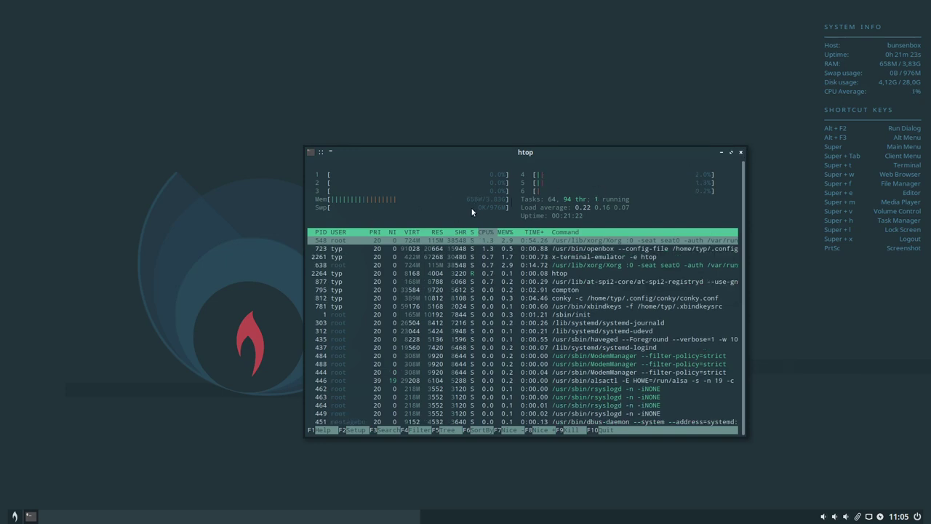
left_click(740, 152)
Launch Tint2 from the System applications.
right_click(414, 201)
mouse_move(465, 289)
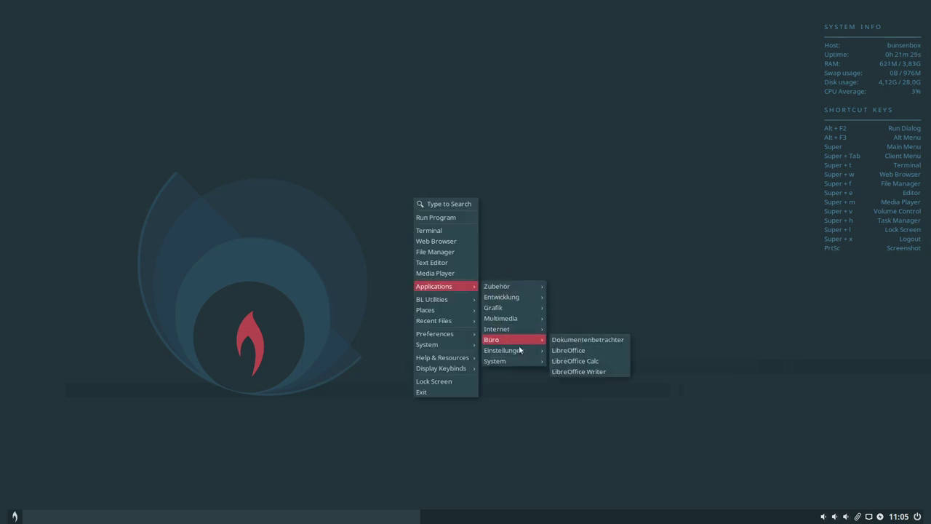
mouse_move(514, 352)
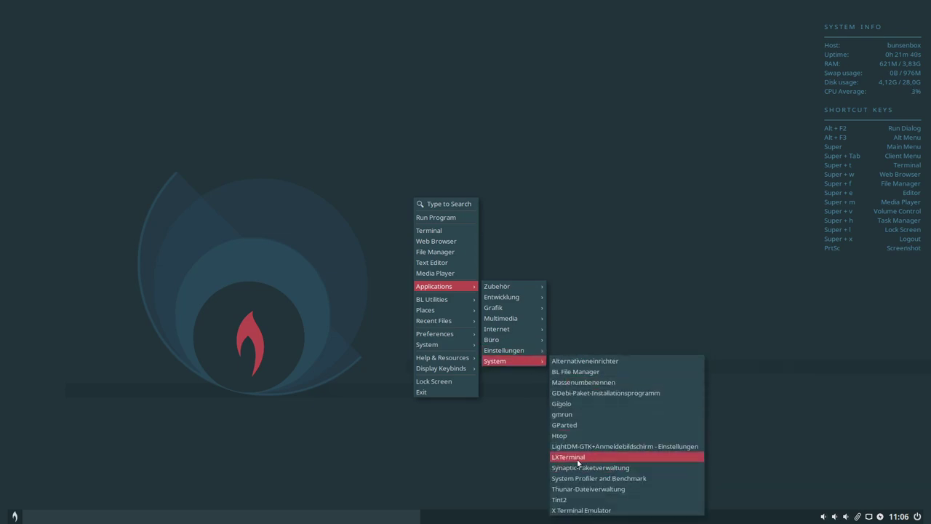
left_click(629, 500)
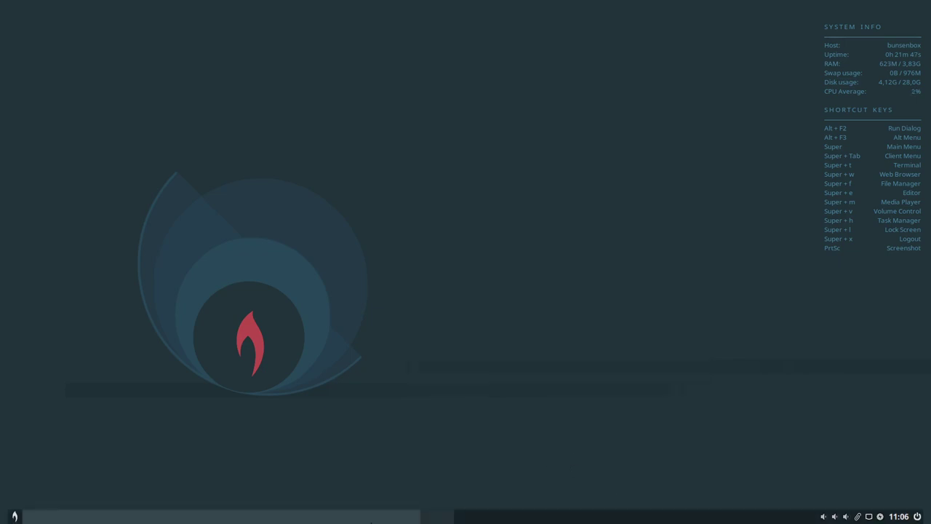
Switch to the second desktop and back, and remove the last desktop.
left_click(561, 518)
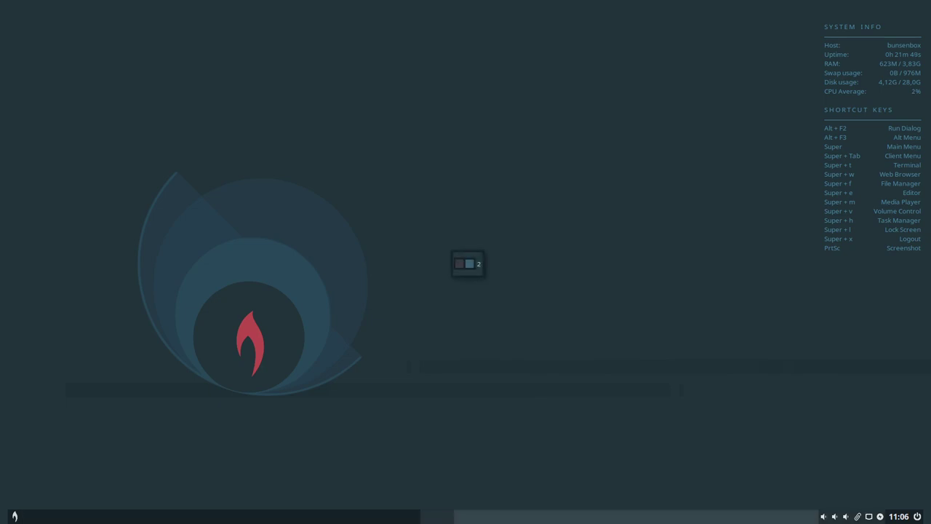
scroll(356, 520, "up", 3)
middle_click(544, 518)
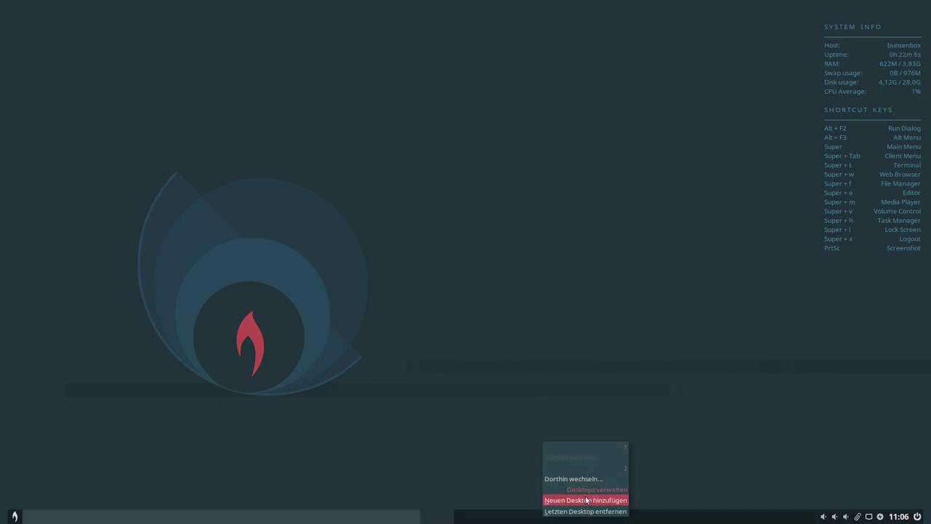
left_click(574, 513)
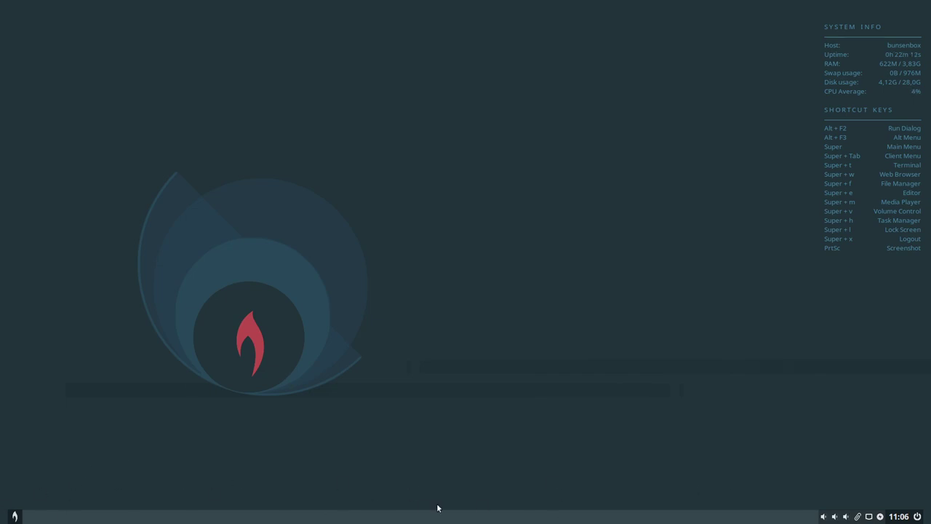
Open the appearance settings (Erscheinungsbild anpassen) and maximize the window.
right_click(435, 354)
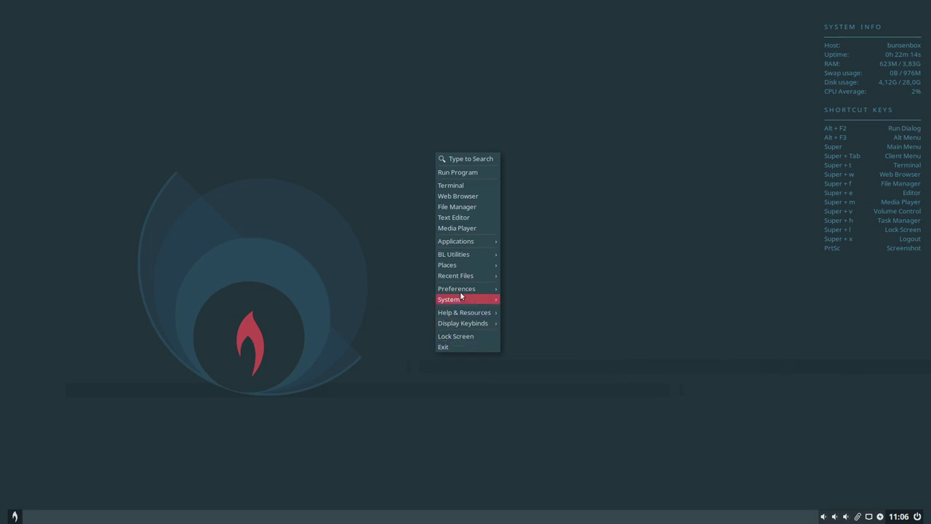
mouse_move(470, 324)
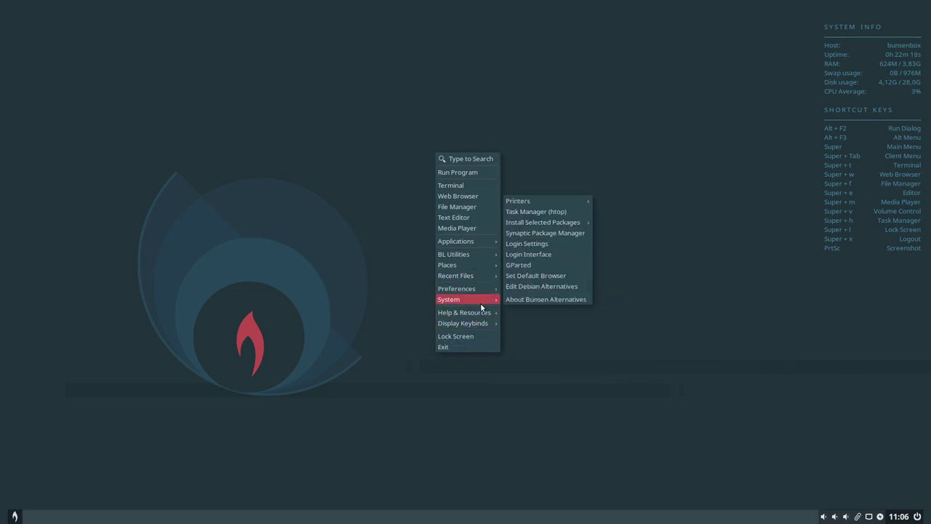
left_click(536, 208)
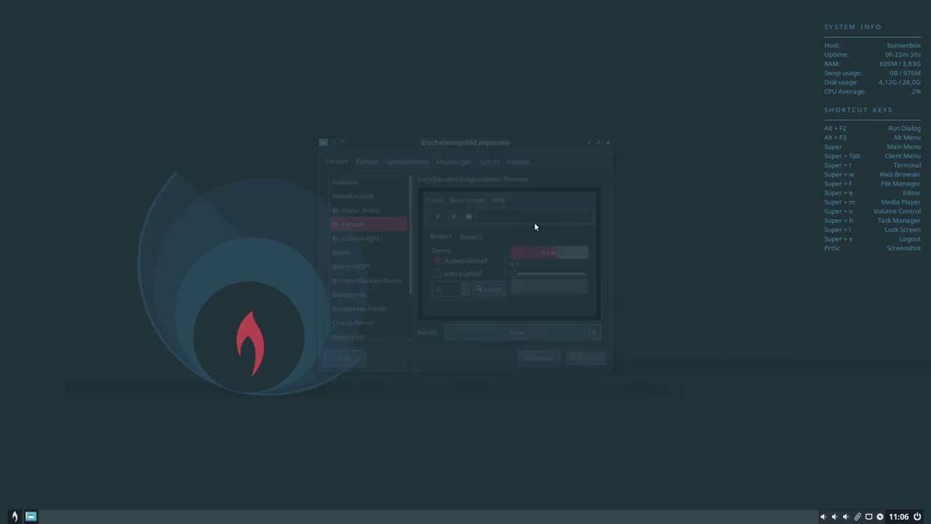
left_click(598, 143)
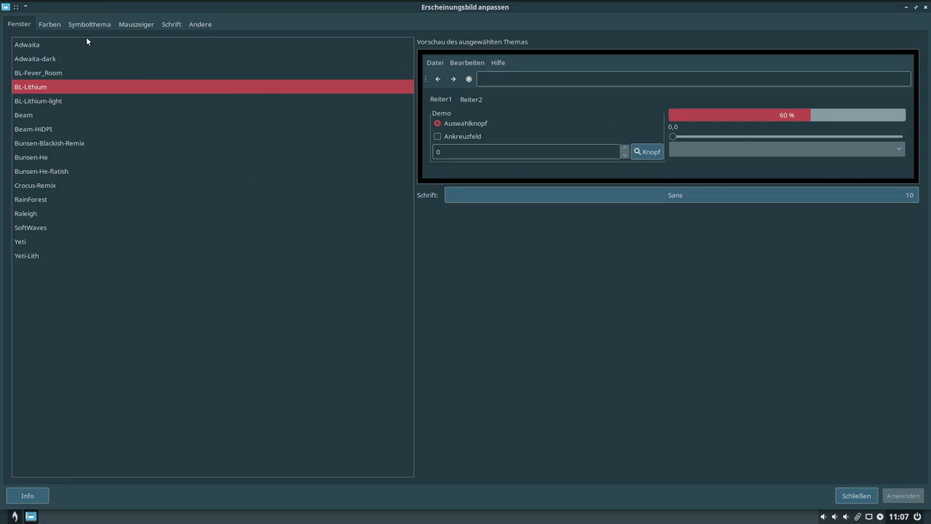
Preview the Adwaita, Adwaita-dark and BL-Fever_Room window themes, checking the color settings in between.
left_click(48, 45)
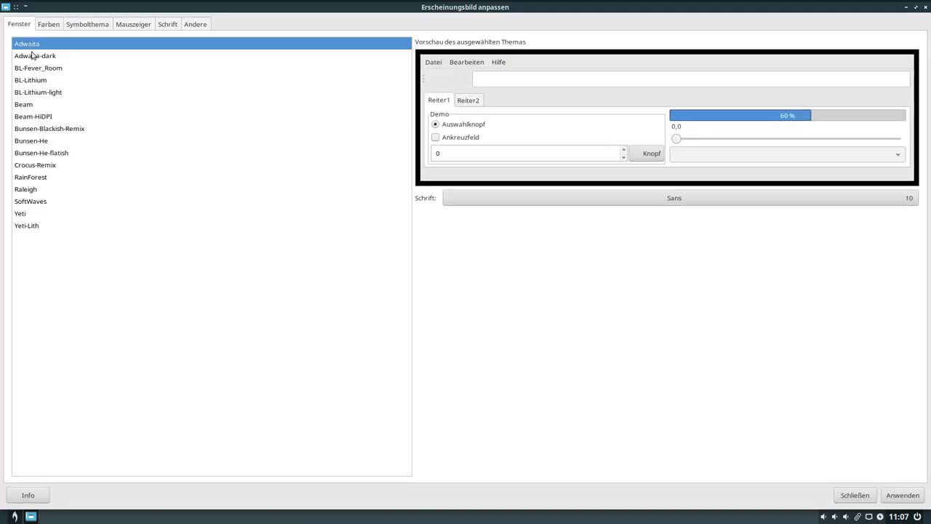
left_click(26, 58)
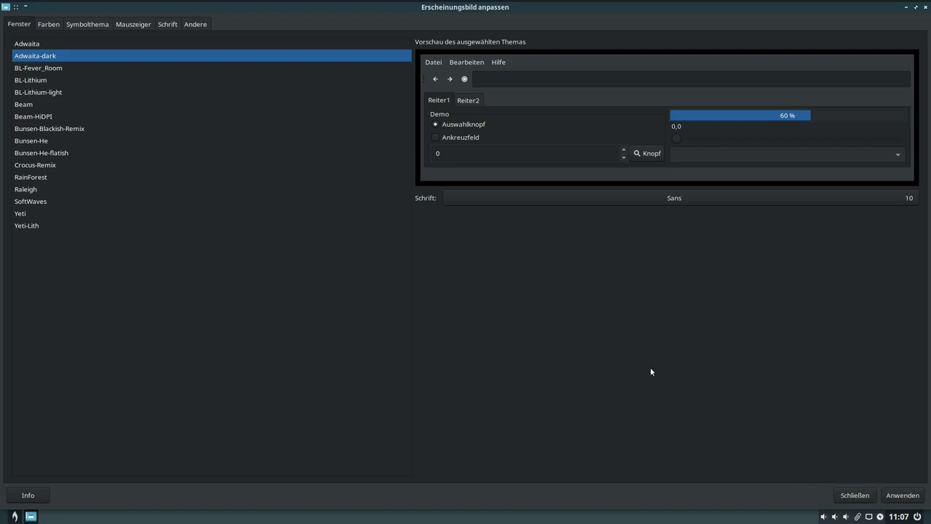
left_click(51, 26)
left_click(25, 21)
left_click(44, 73)
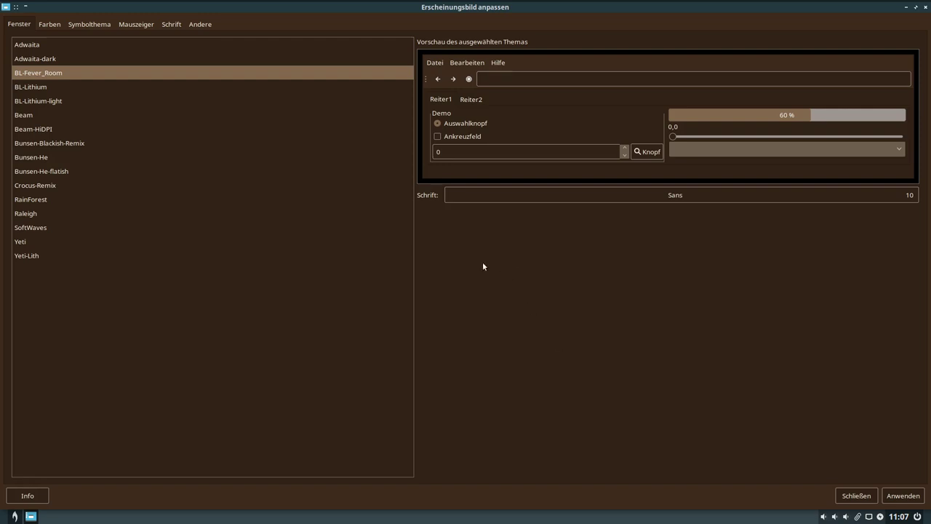
Preview the BL-Lithium, BL-Lithium-light, Beam and Beam-HiDPI window themes.
left_click(48, 87)
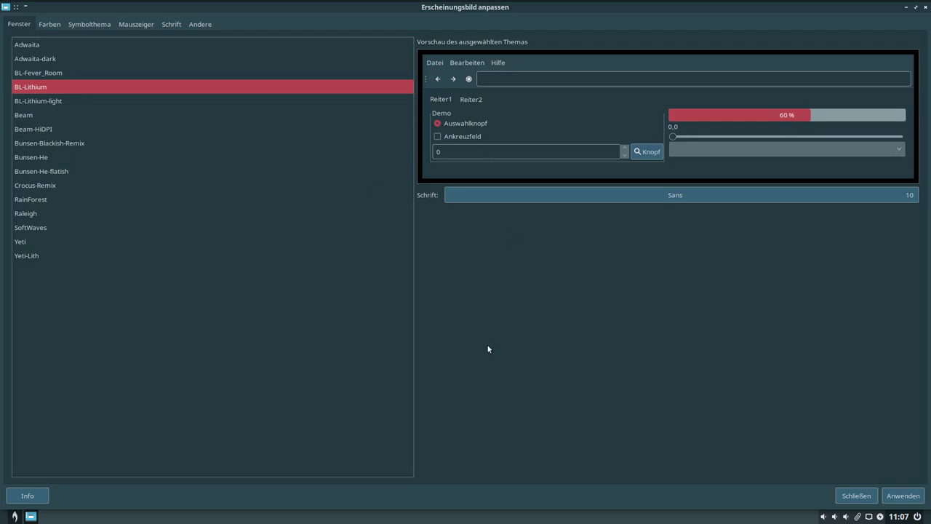
left_click(36, 101)
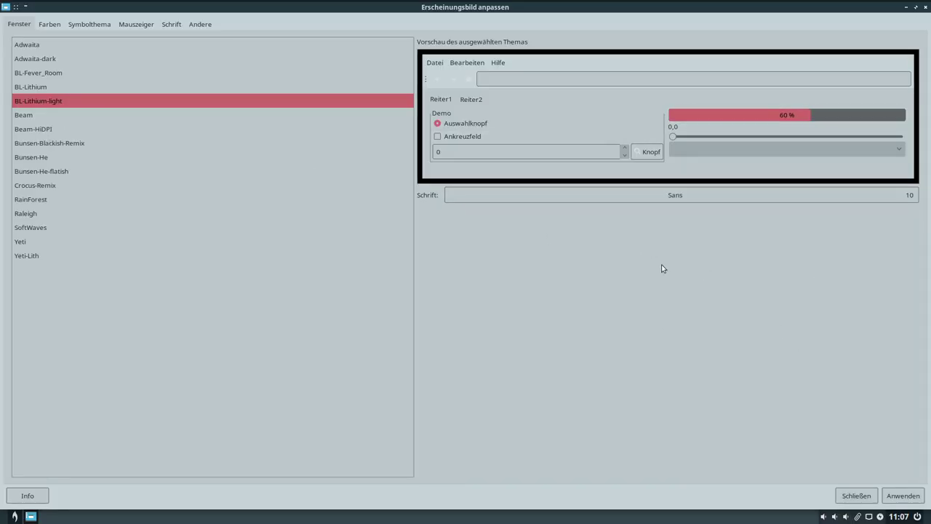
left_click(34, 115)
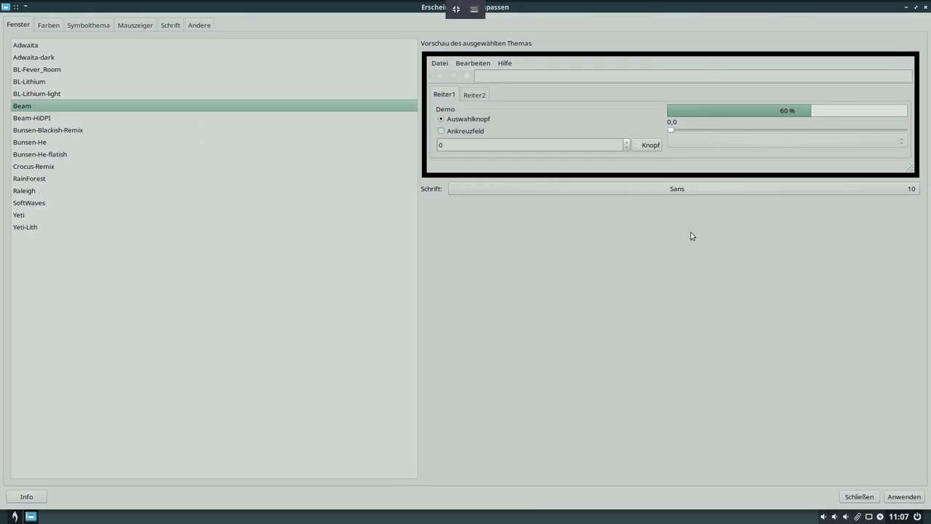
left_click(40, 119)
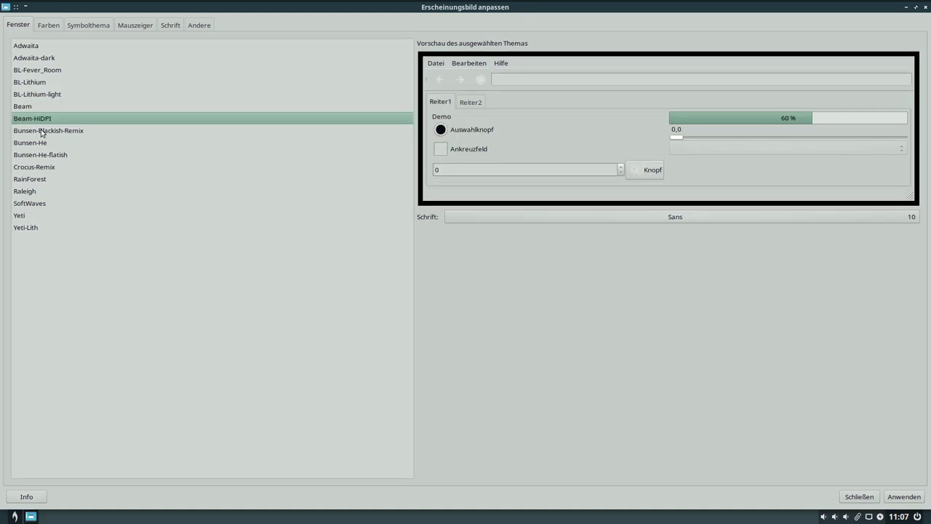
Preview the Bunsen-Blackish-Remix and Bunsen-He window themes, and apply Bunsen-He-flatish.
left_click(52, 133)
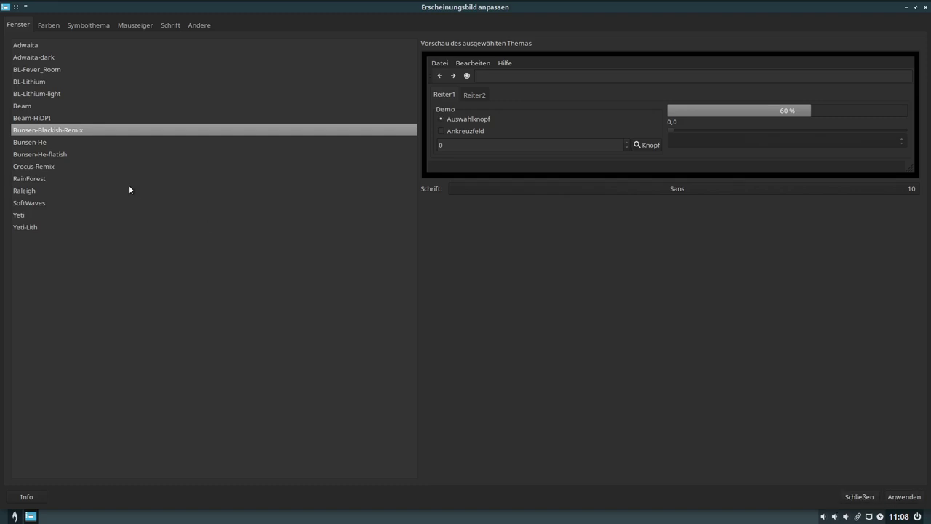
left_click(36, 143)
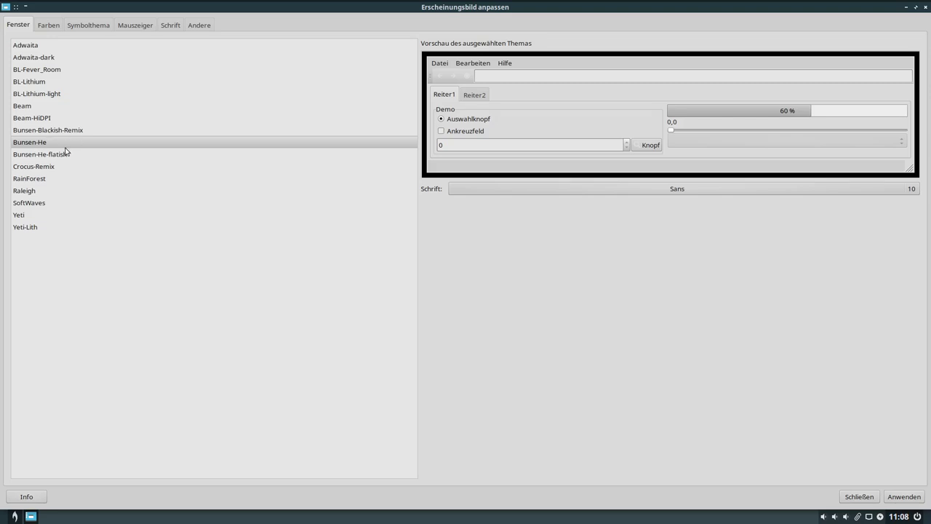
left_click(40, 155)
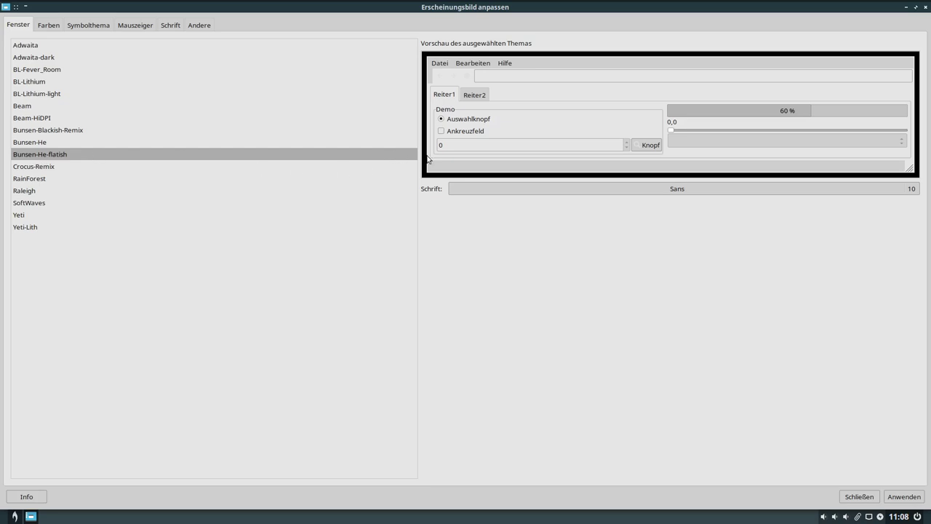
left_click(901, 496)
Preview the Crocus-Remix, RainForest, Raleigh, SoftWaves, Yeti and Yeti-Lith window themes, and reselect BL-Lithium.
left_click(46, 168)
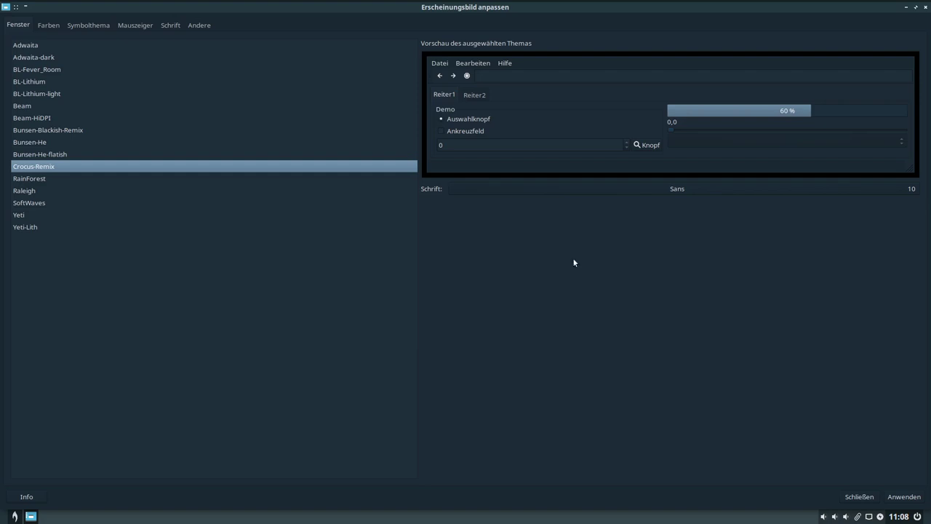
left_click(32, 180)
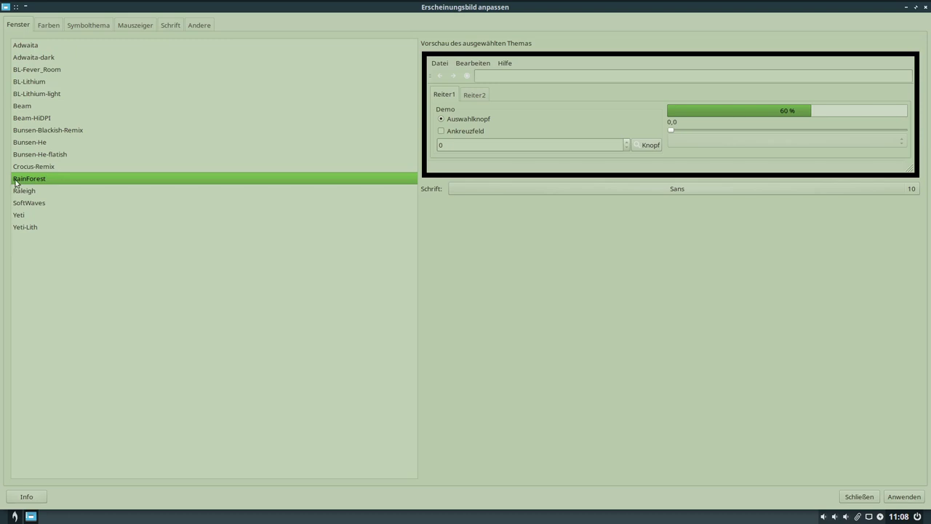
left_click(33, 192)
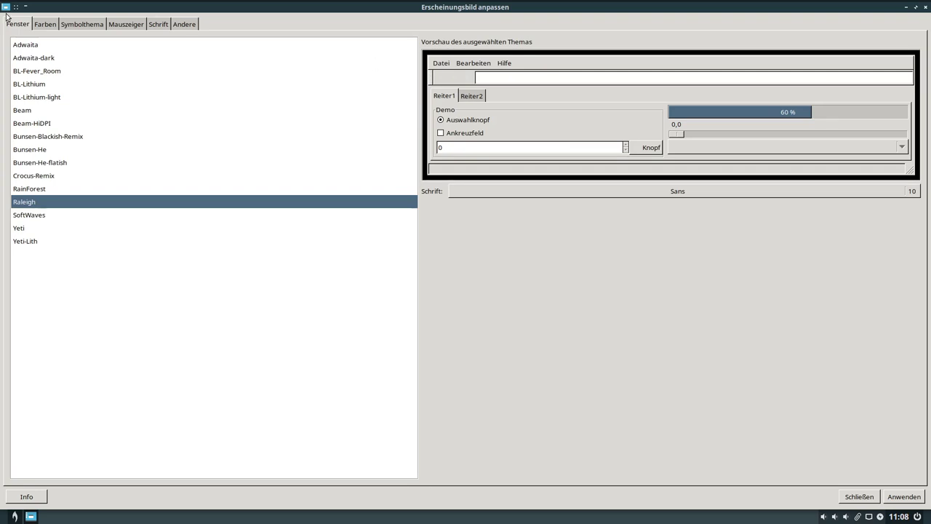
left_click(38, 216)
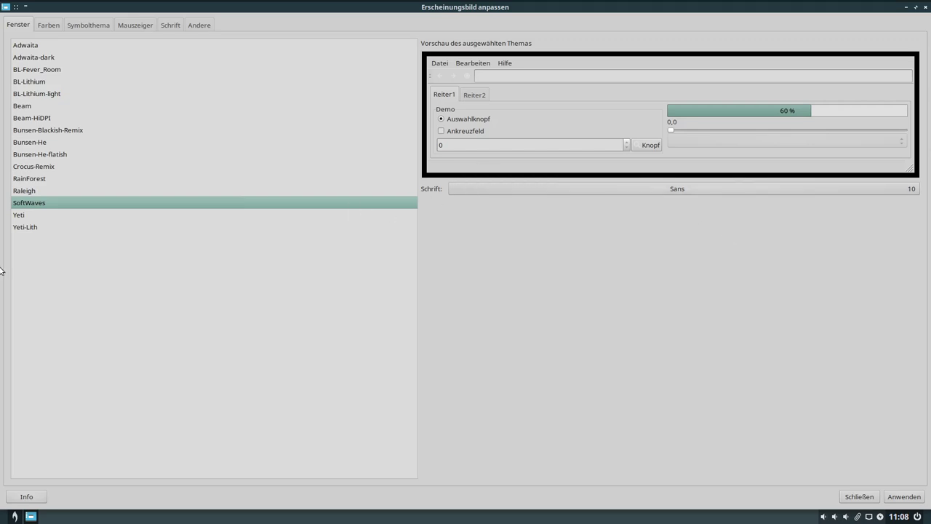
left_click(27, 218)
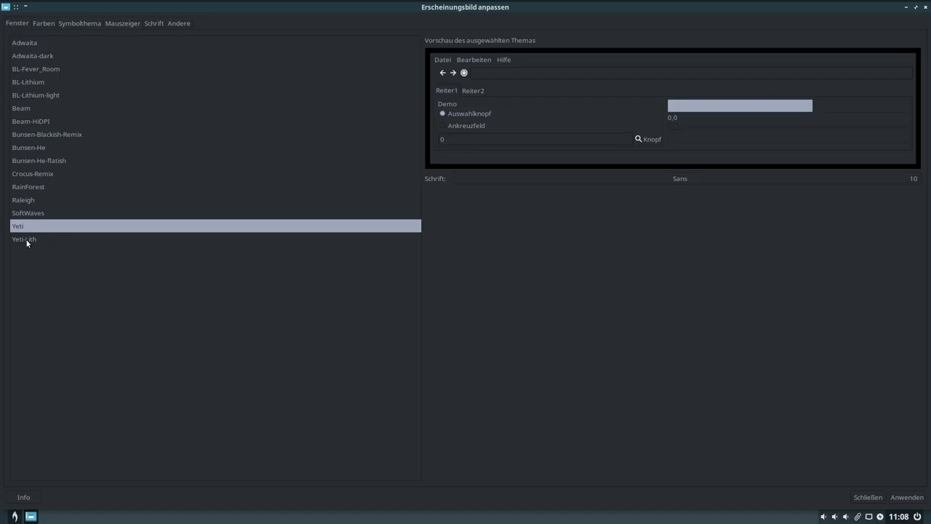
left_click(26, 239)
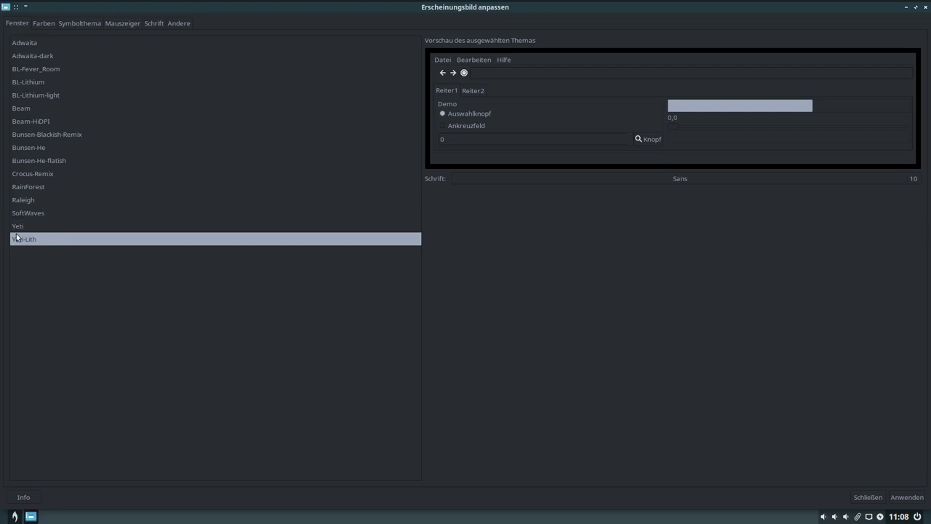
left_click(38, 83)
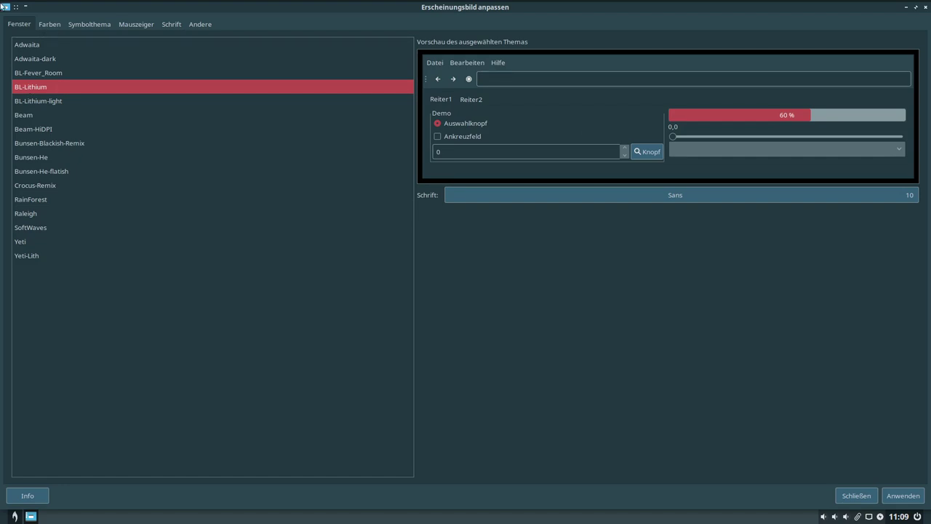
Preview the Raleigh, Beam and BL-Fever_Room window themes.
left_click(31, 216)
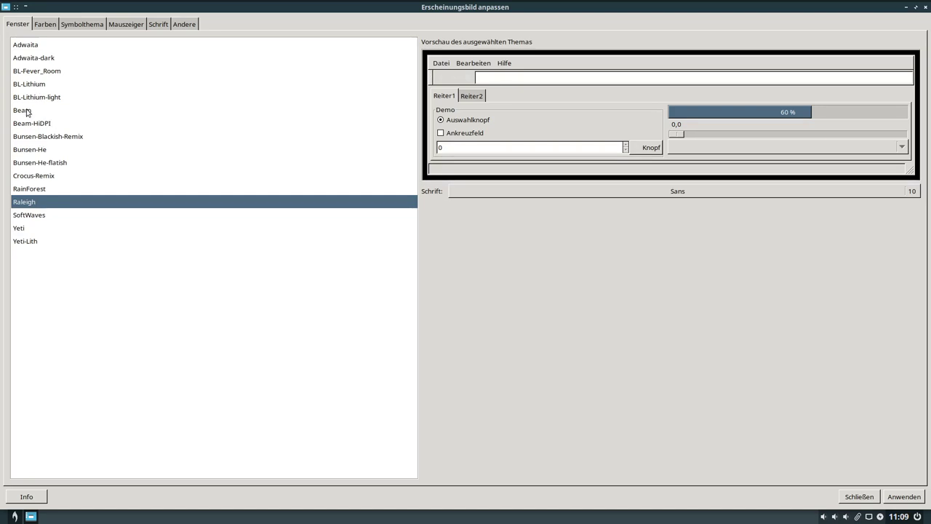
left_click(53, 115)
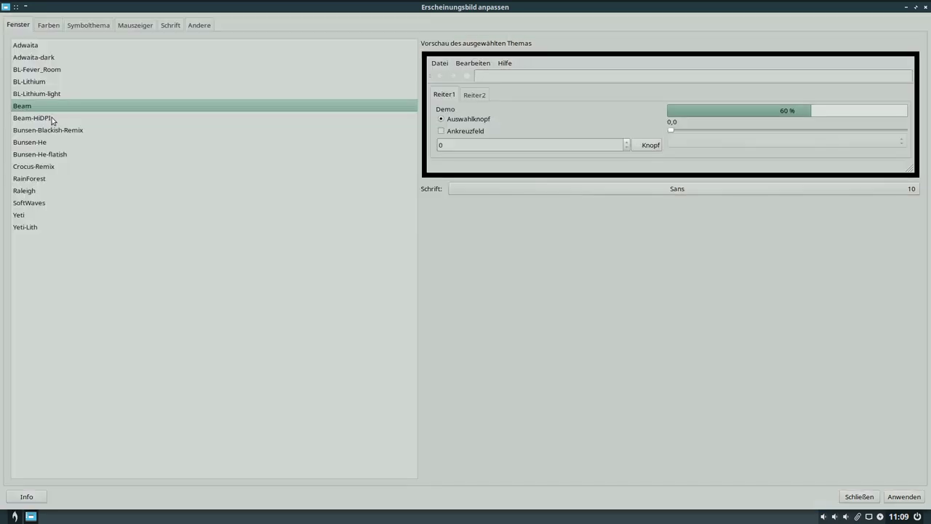
left_click(38, 71)
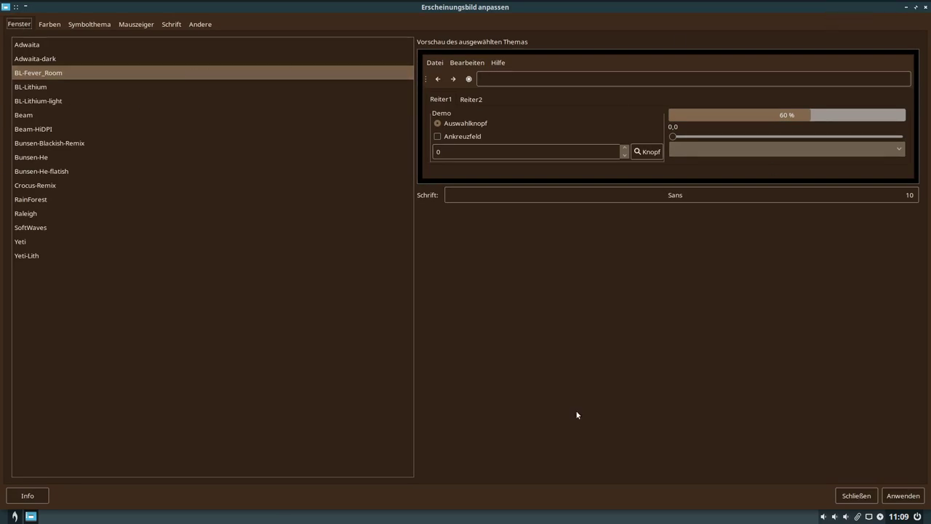
Minimize the appearance settings and open the Openbox settings manager (Openbox Einstellungsmanager).
left_click(905, 6)
right_click(469, 95)
mouse_move(502, 191)
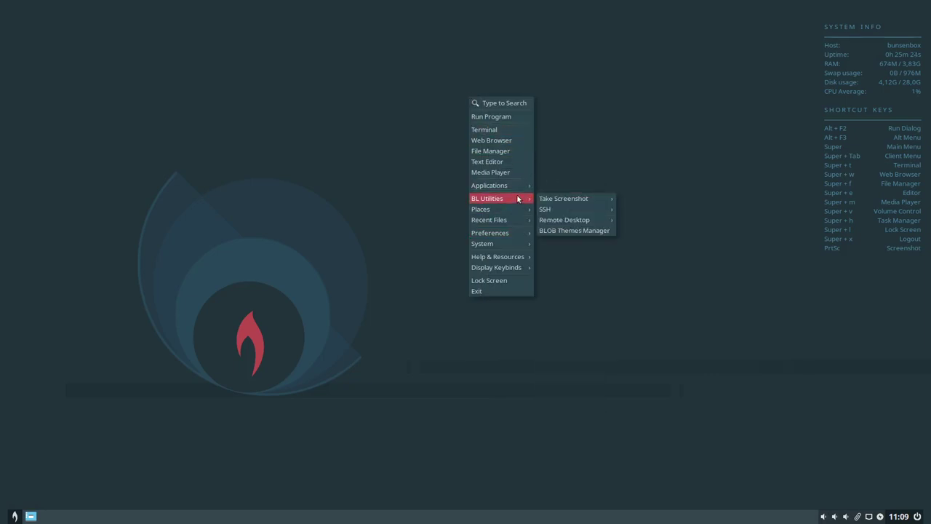
left_click(563, 230)
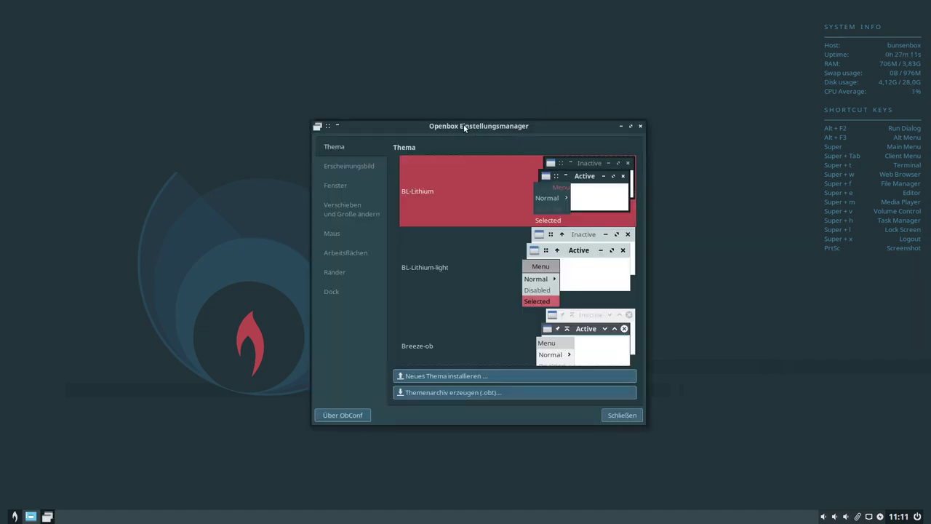
Browse the available Openbox themes and try out BL-Fever_Room.
left_click(455, 225)
scroll(465, 280, "down", 2)
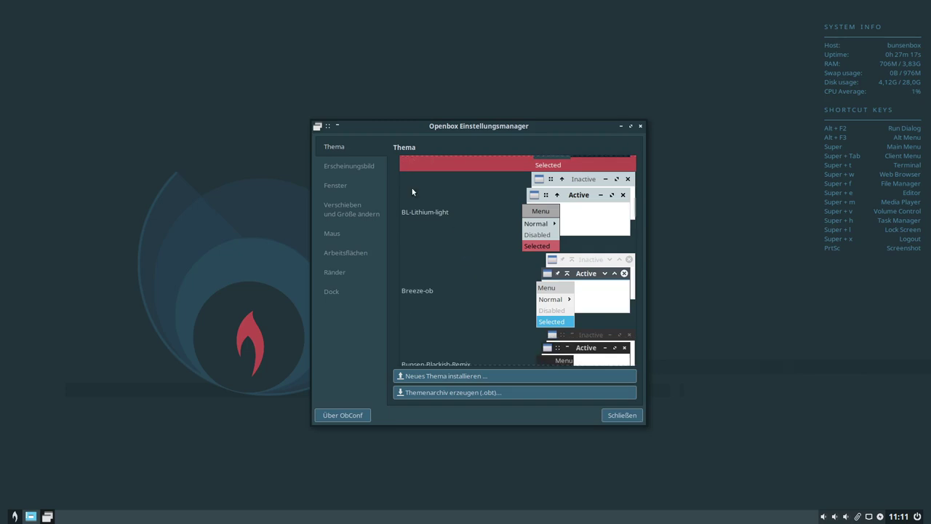
scroll(473, 211, "up", 3)
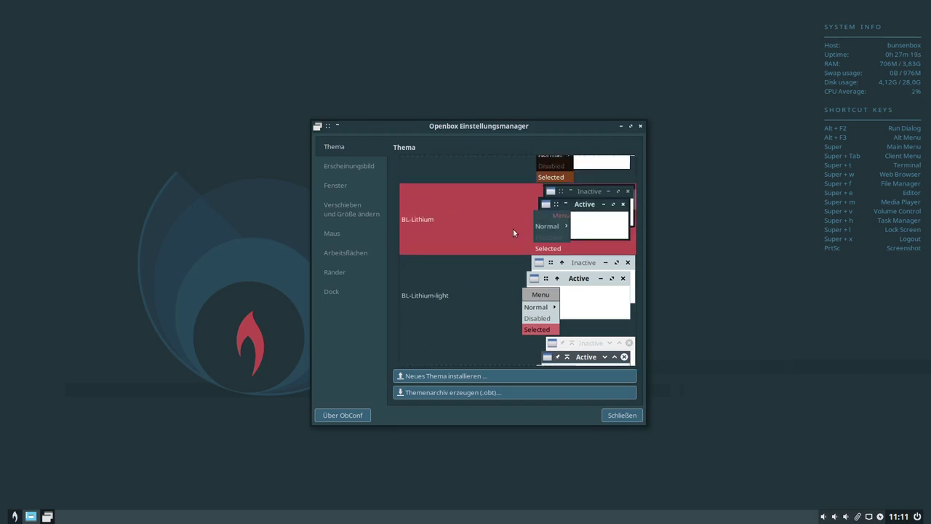
scroll(513, 233, "up", 4)
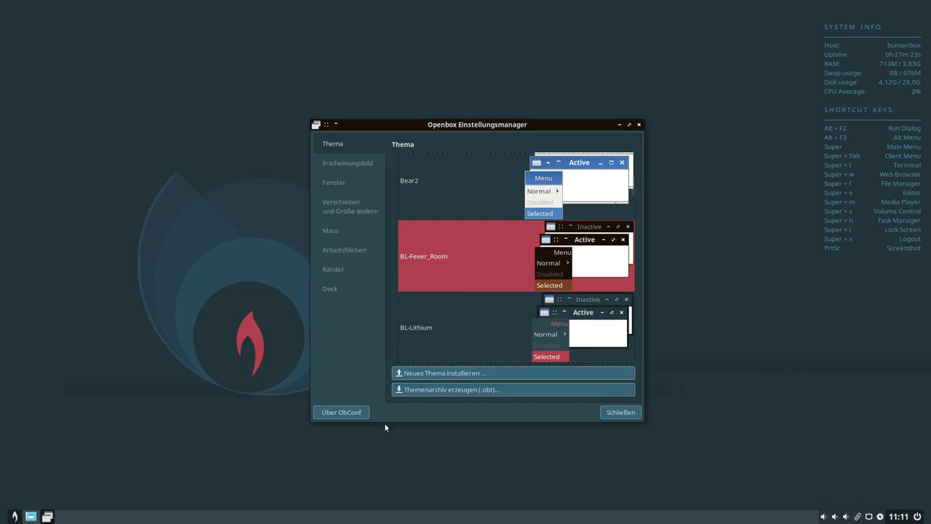
scroll(483, 212, "up", 6)
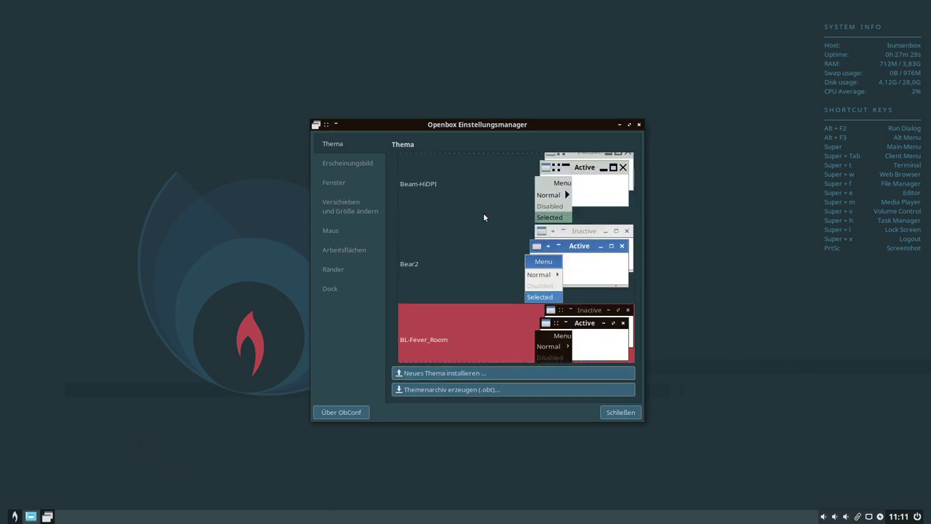
scroll(480, 218, "down", 4)
scroll(485, 218, "up", 6)
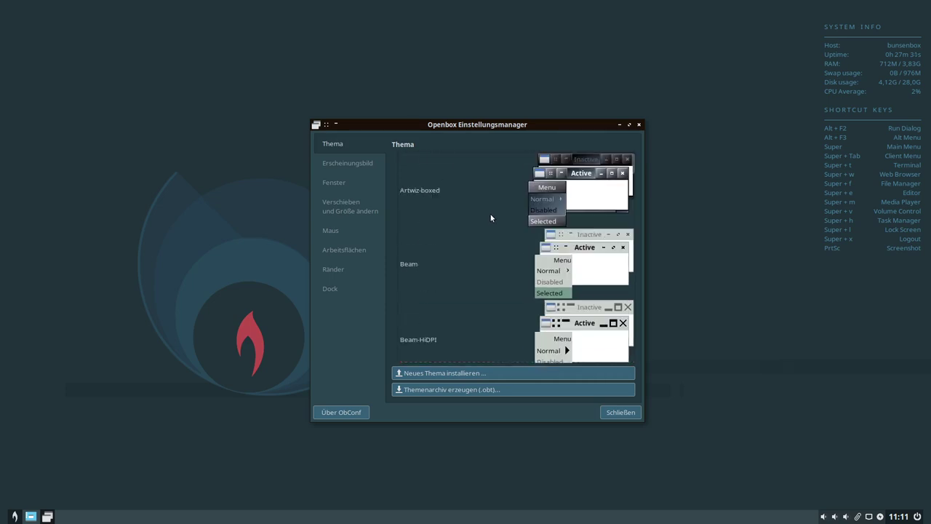
scroll(491, 222, "down", 8)
scroll(490, 217, "down", 1)
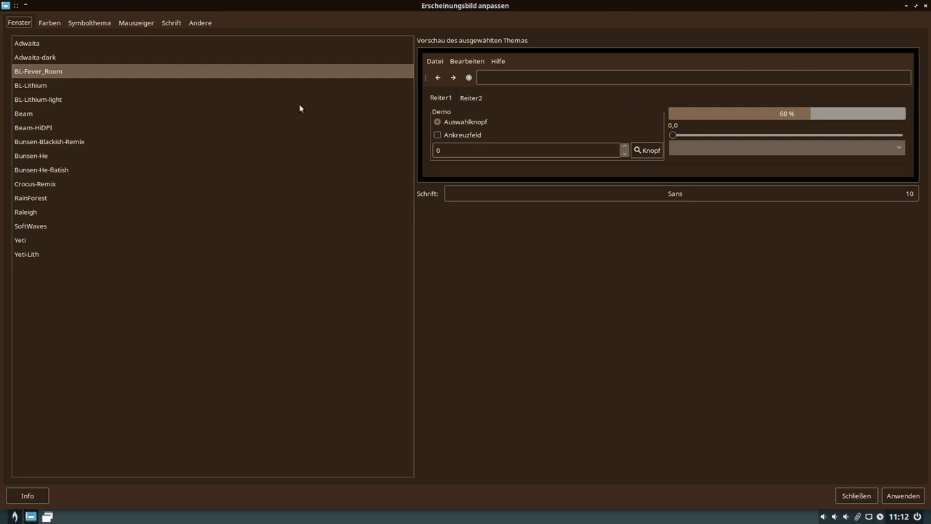
Apply BL-Lithium as the window theme in the appearance settings and select BL-Lithium as the Openbox theme.
left_click(42, 88)
left_click(901, 495)
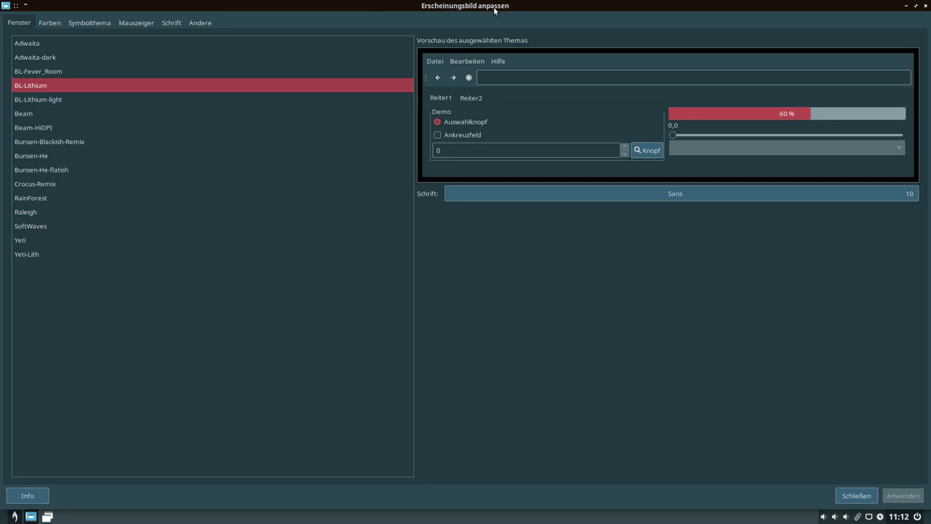
left_click(925, 5)
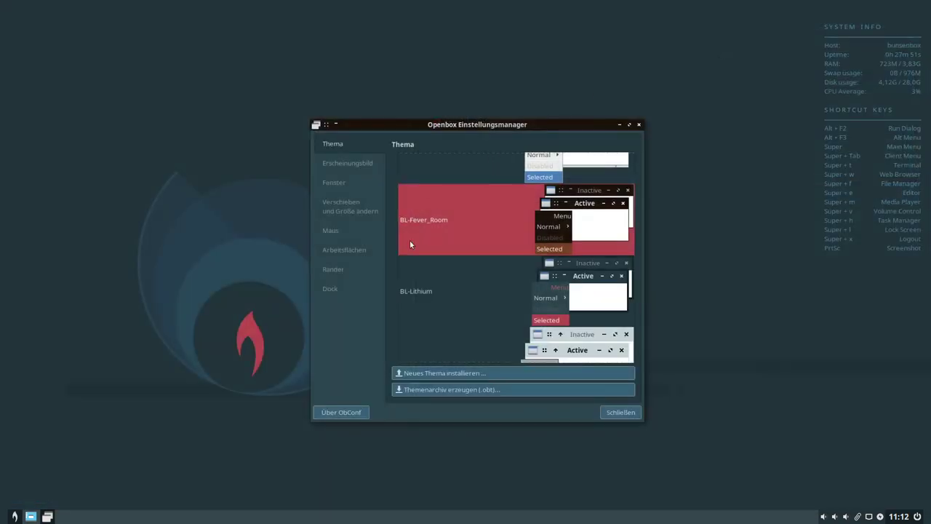
left_click(449, 295)
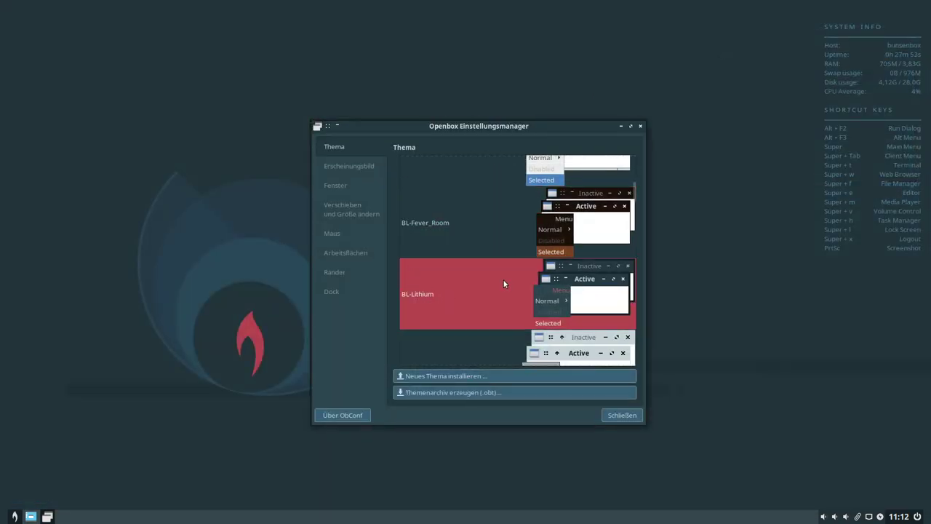
View the file chooser for installing a new Openbox theme, cancel it, and review the Openbox settings pages from Erscheinungsbild through Dock.
left_click(469, 375)
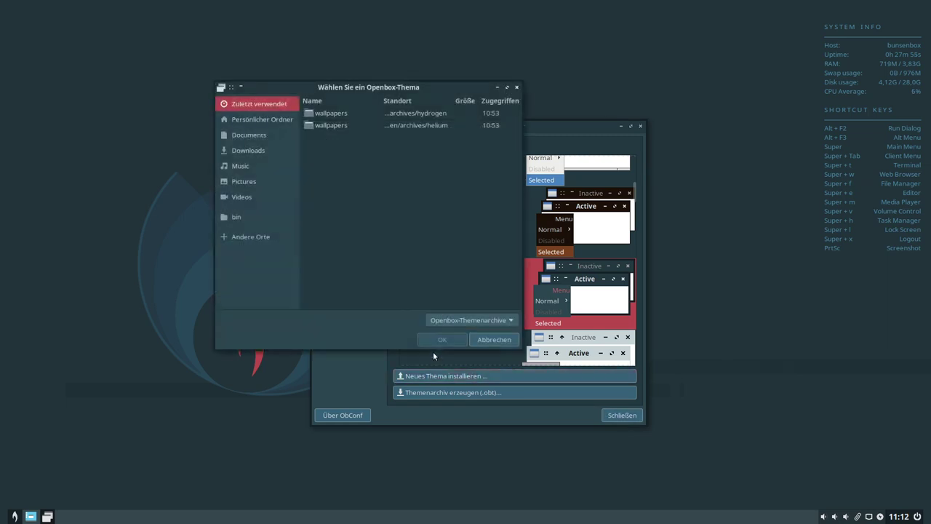
left_click(498, 340)
left_click(322, 172)
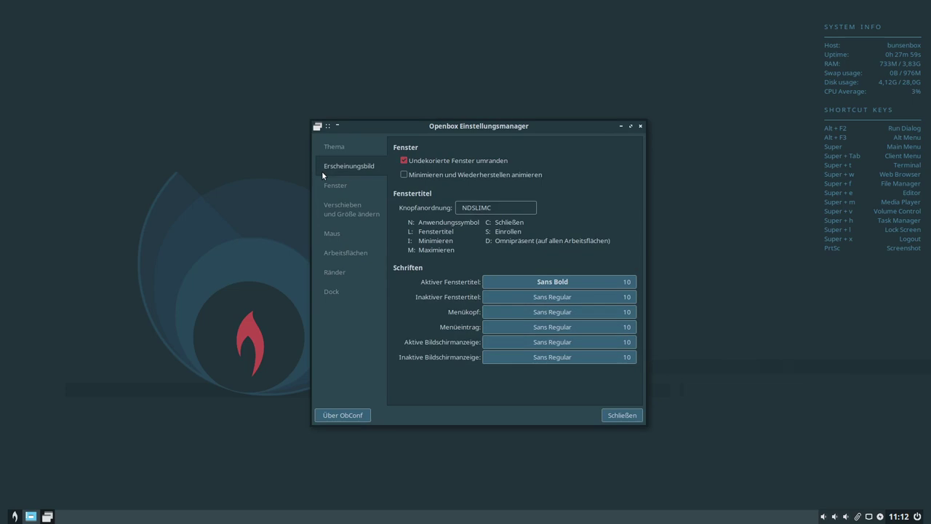
left_click(348, 187)
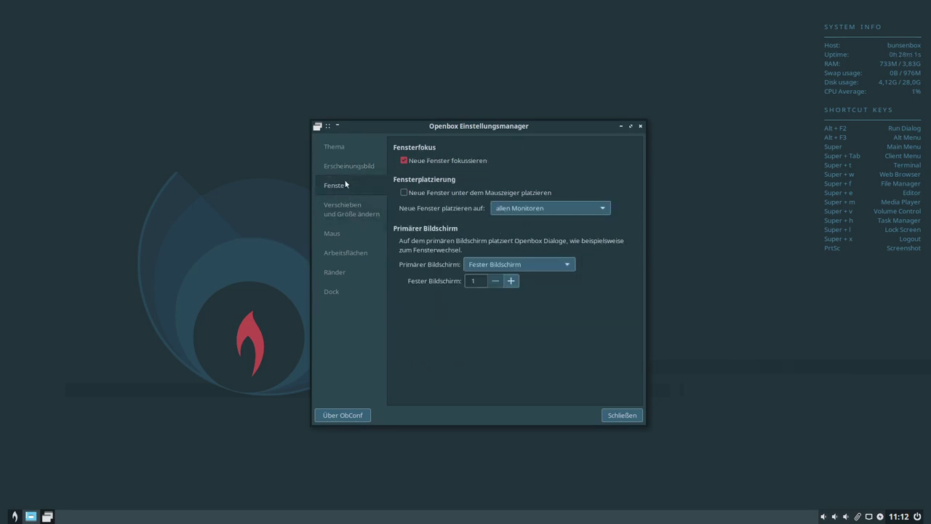
left_click(360, 213)
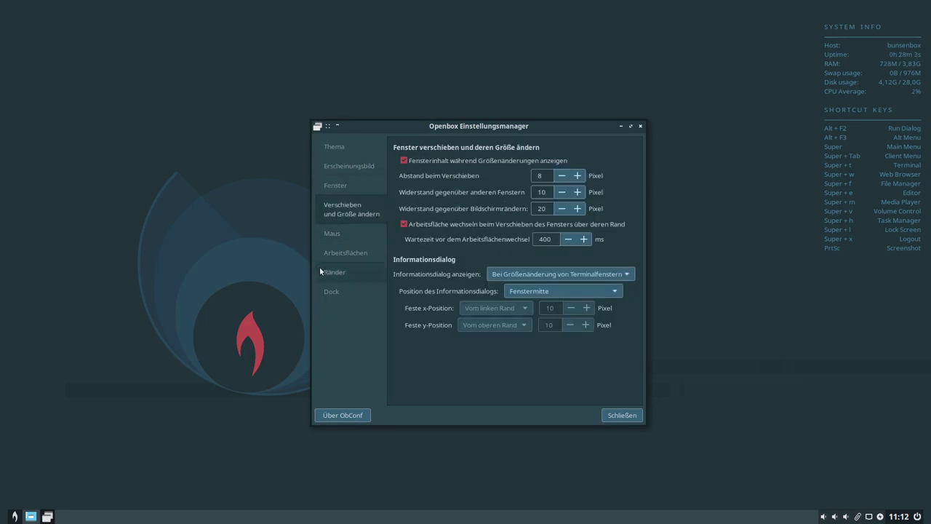
left_click(342, 242)
left_click(342, 253)
left_click(337, 272)
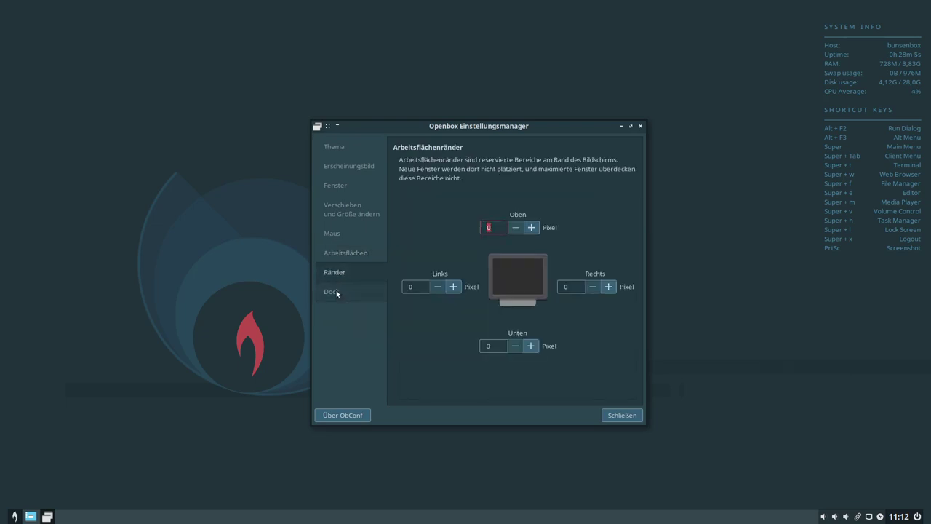
left_click(364, 291)
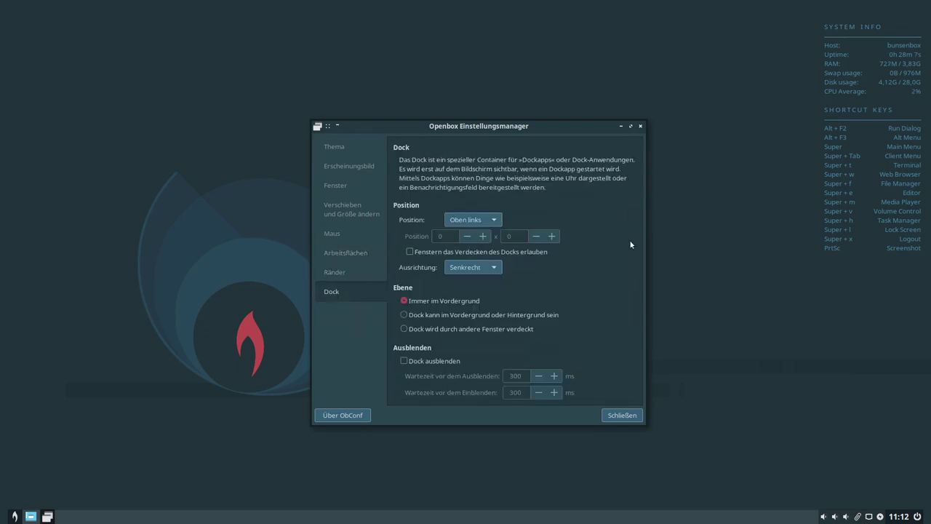
Close the Openbox settings manager and the minimized Erscheinungsbild anpassen window.
left_click(623, 416)
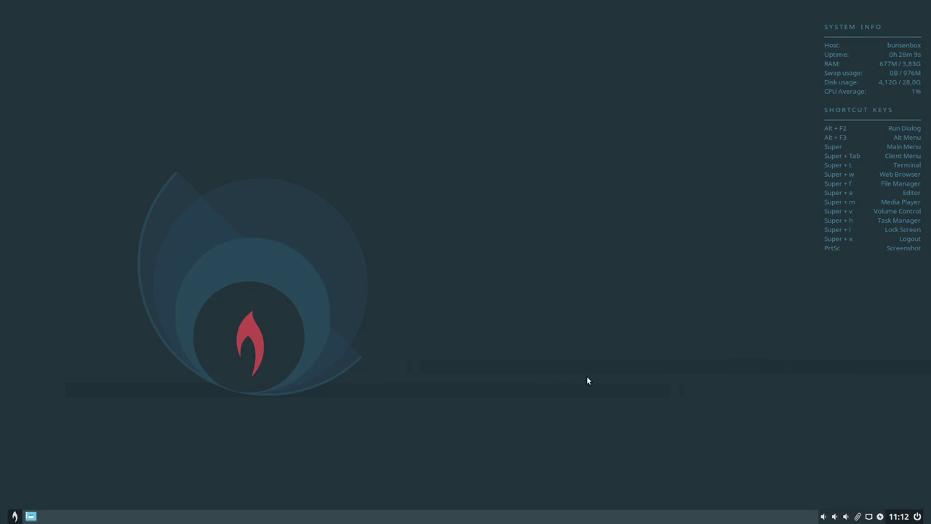
left_click(30, 515)
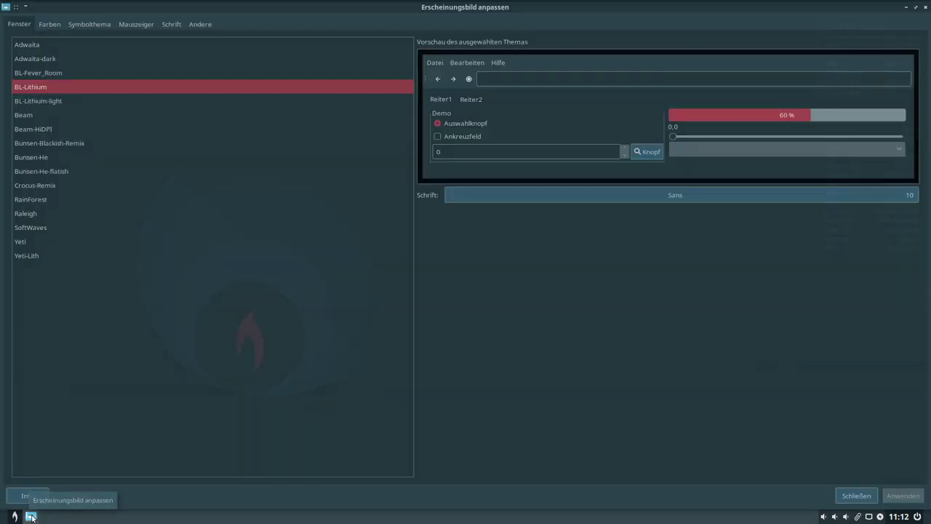
left_click(856, 495)
Look through the Help & Resources and Preferences entries of the desktop's main menu, including dmenu, and dismiss it.
right_click(574, 221)
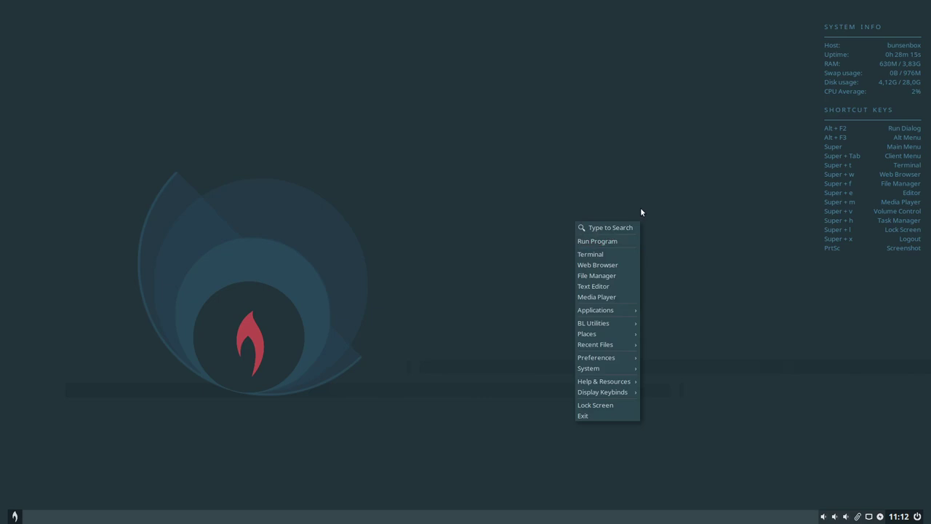
right_click(629, 165)
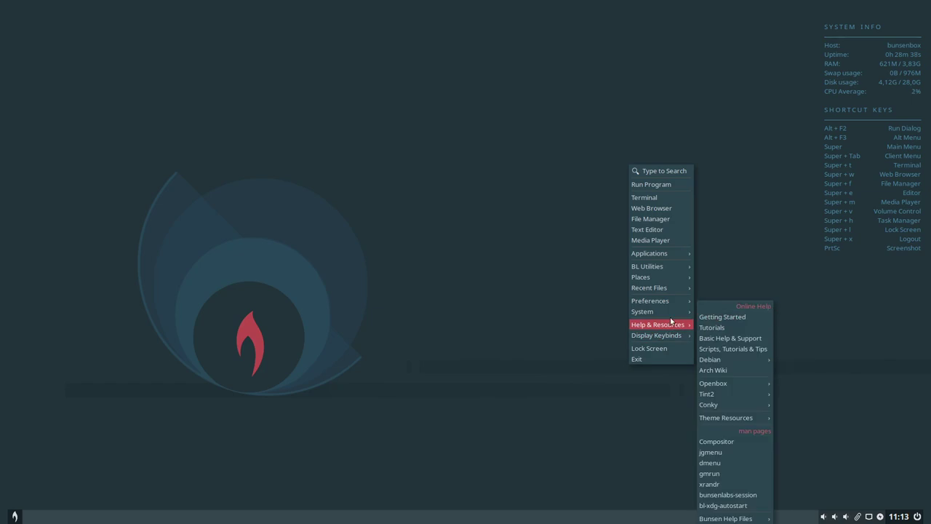
mouse_move(676, 300)
mouse_move(713, 440)
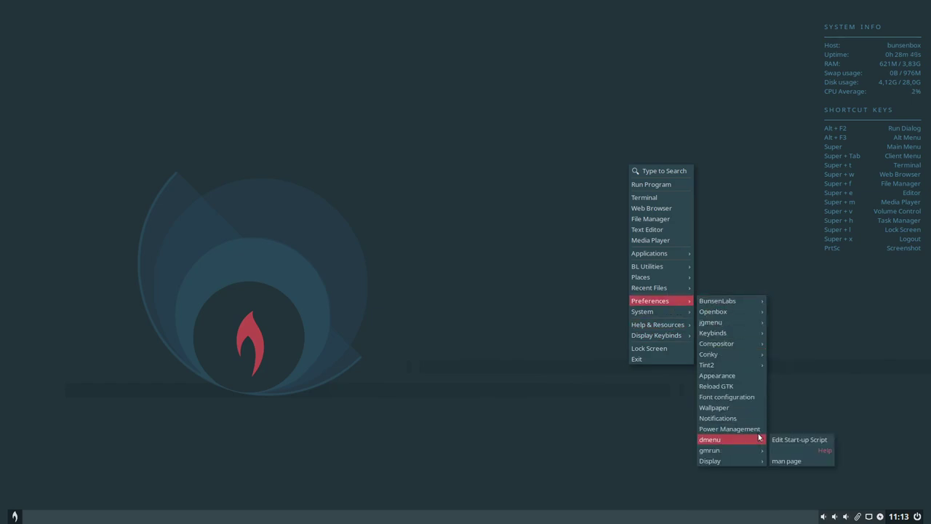
left_click(528, 387)
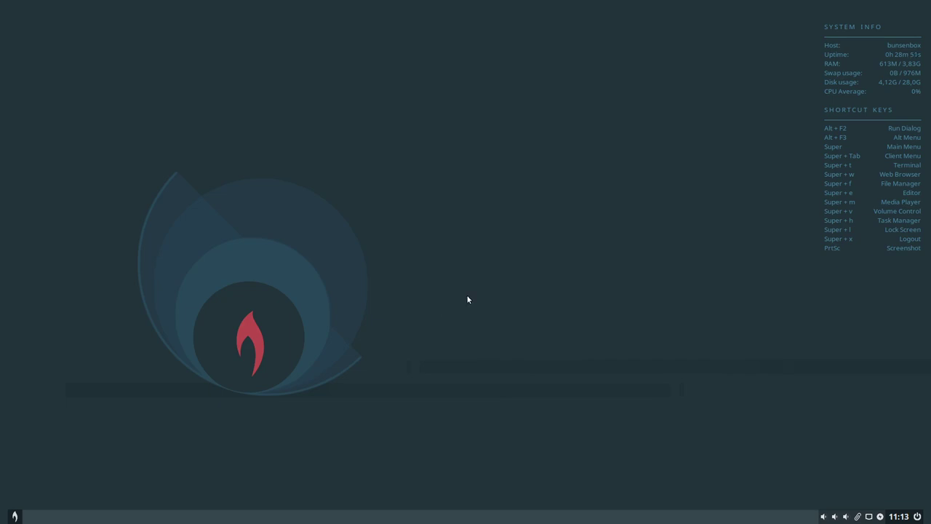
Open the dmenu command launcher, filter the commands by "fire" and "[", and close it without launching anything.
key("alt+F3")
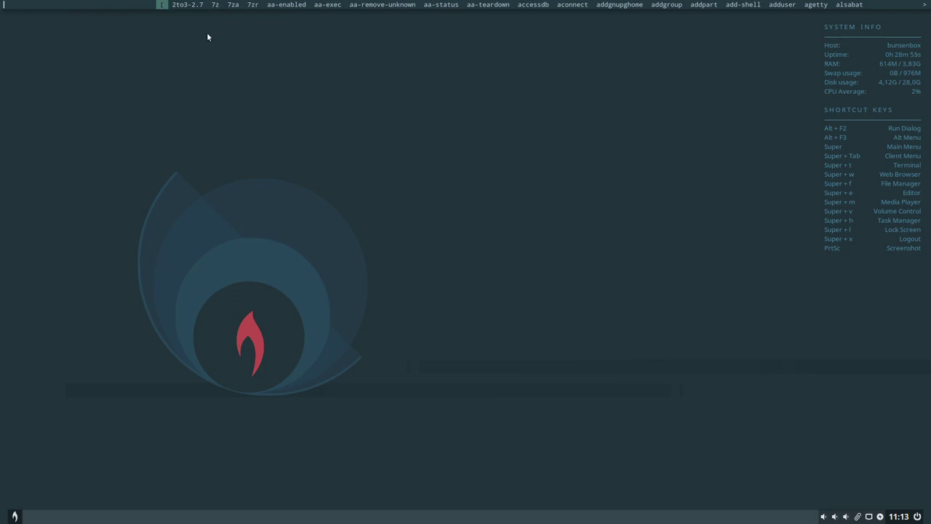
type("fire")
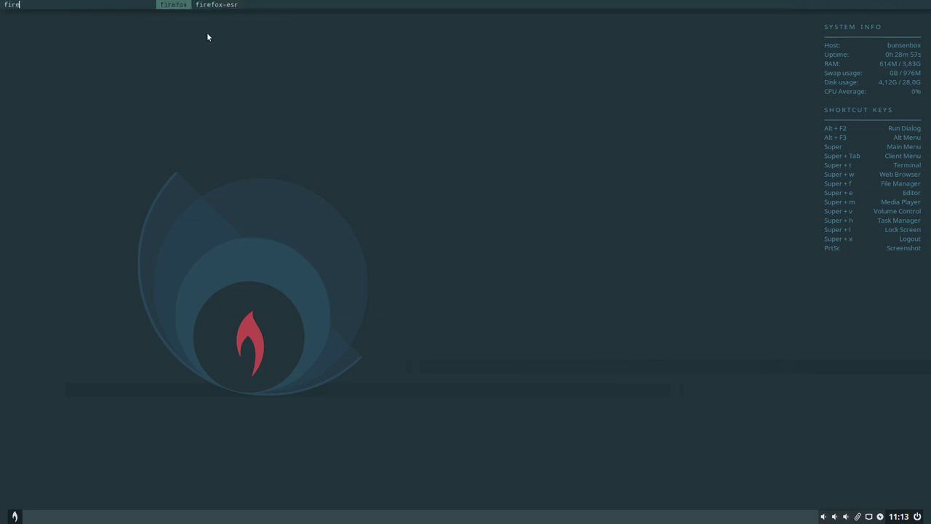
key("BackSpace")
key("BackSpace")
key("BackSpace")
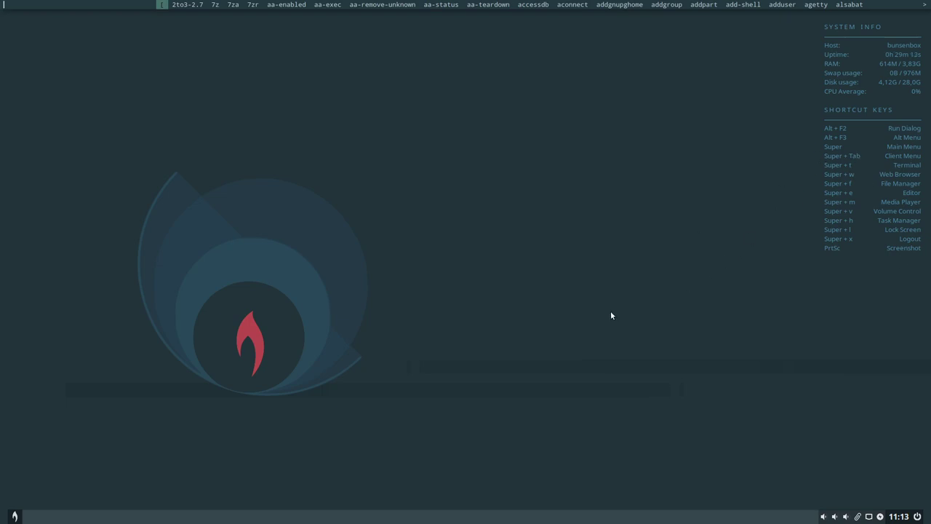
type("[")
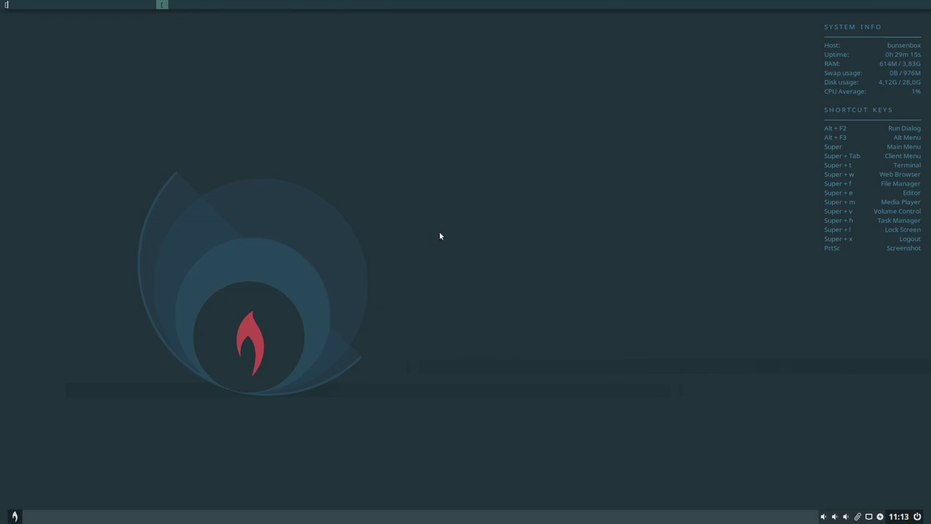
key("BackSpace")
key("Escape")
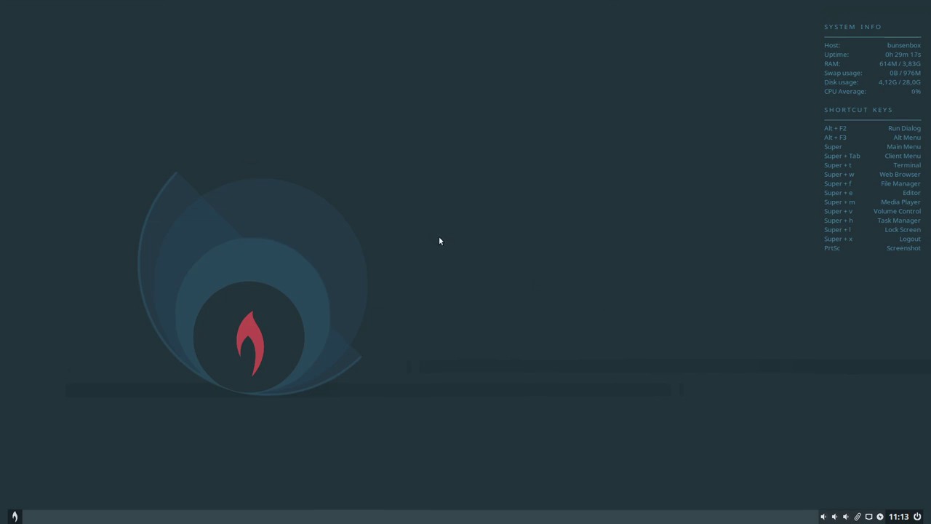
View the desktop management options and dismiss them, and briefly open and close a terminal.
middle_click(439, 238)
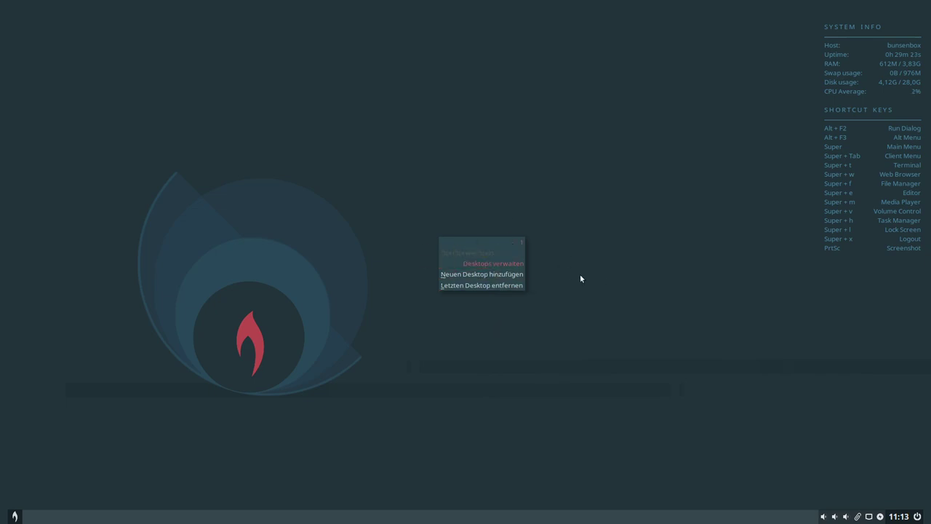
left_click(654, 269)
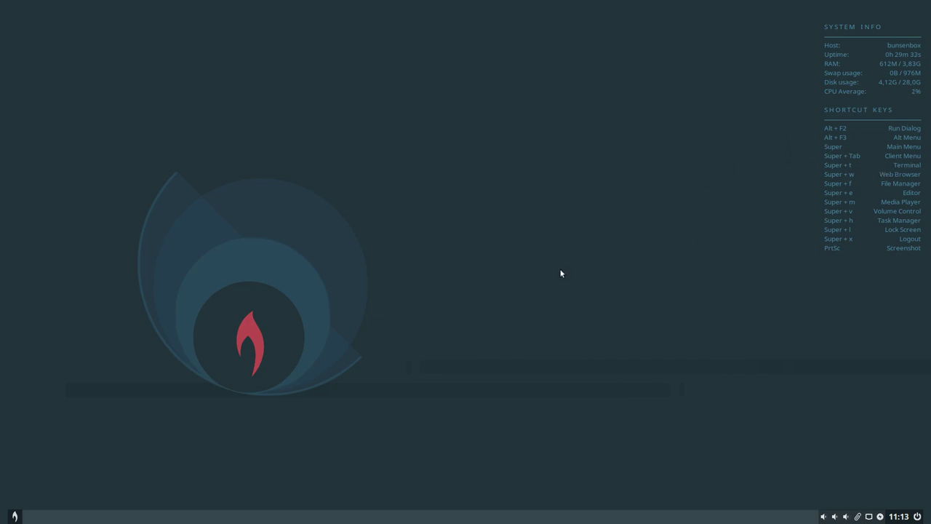
key("super+t")
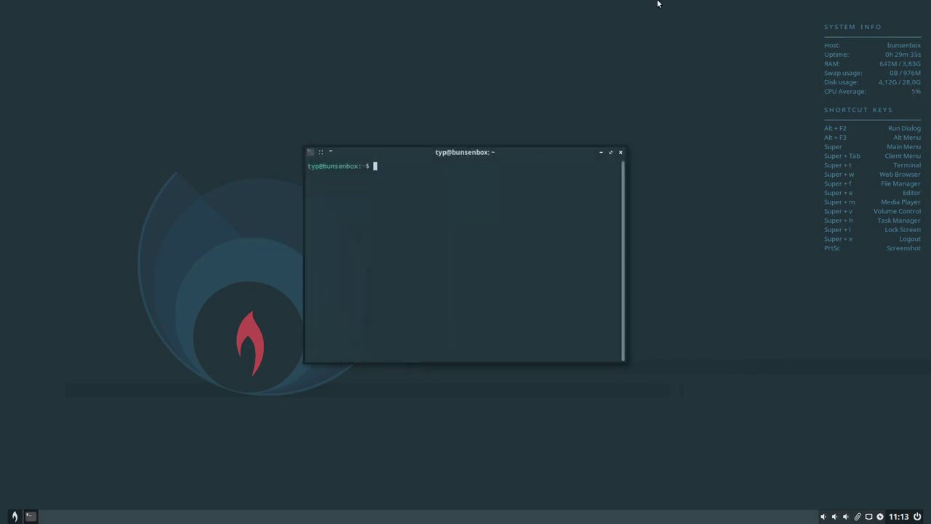
left_click(620, 152)
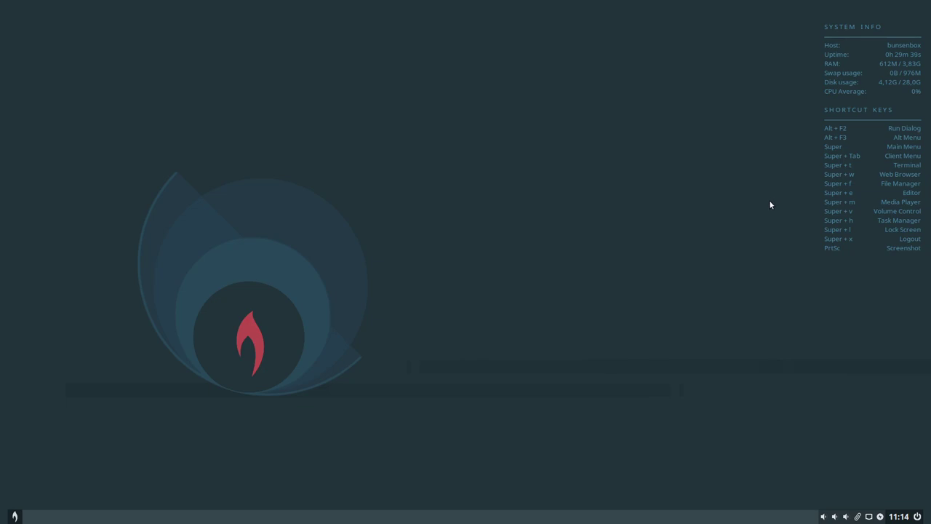
Briefly open and close the web browser and the text editor.
key("super+w")
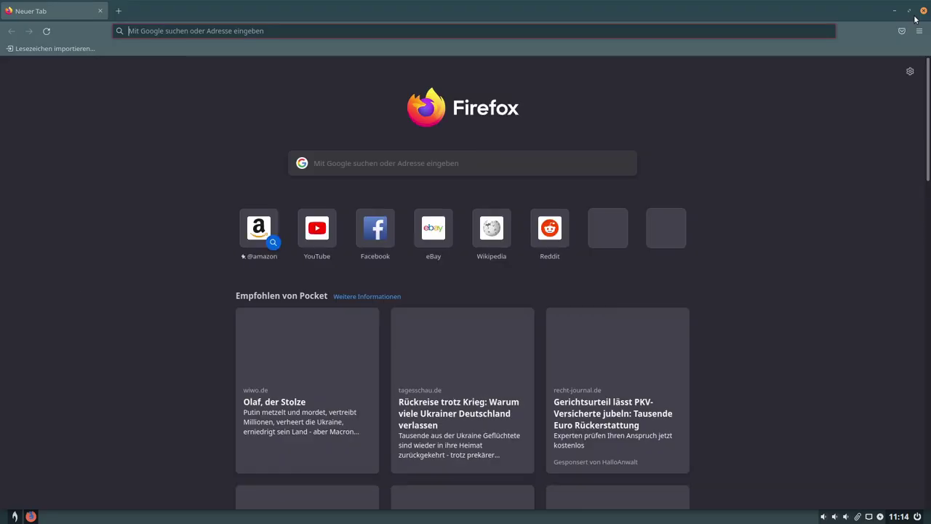
left_click(922, 11)
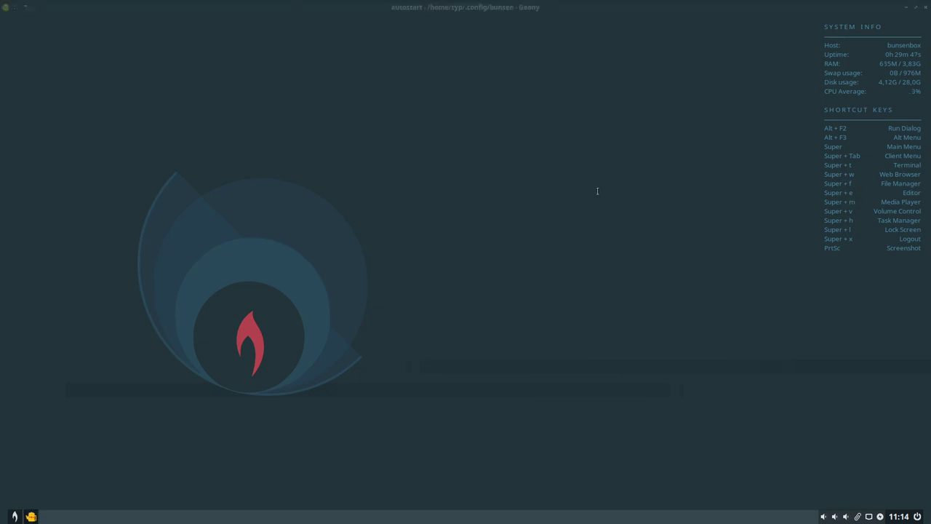
left_click(924, 7)
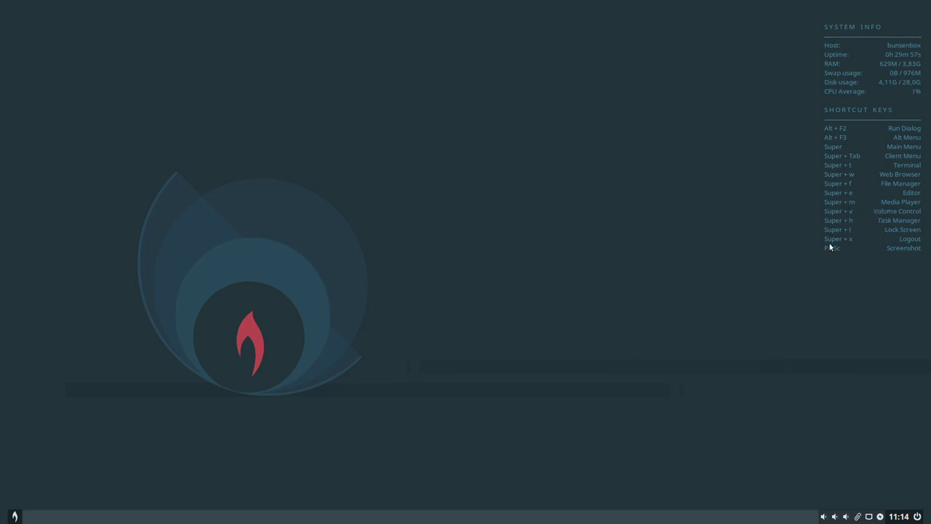
Open the htop task manager, move and enlarge its window to view the processes, and close it.
key("super+h")
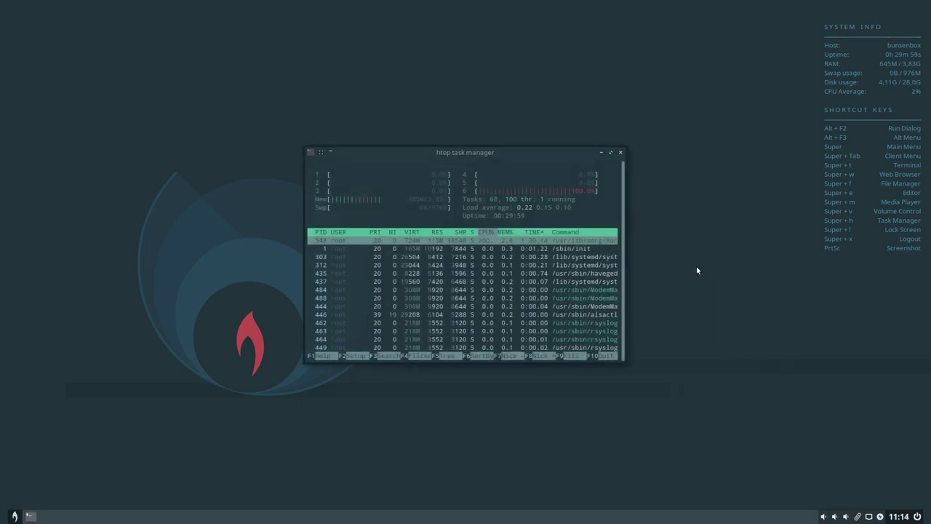
left_click_drag(484, 152, 447, 132)
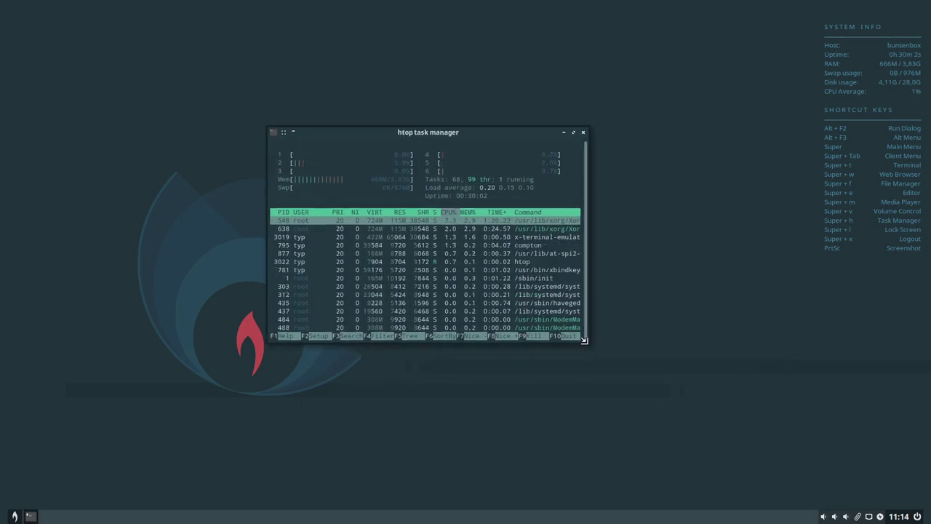
left_click_drag(589, 348, 740, 442)
left_click(733, 133)
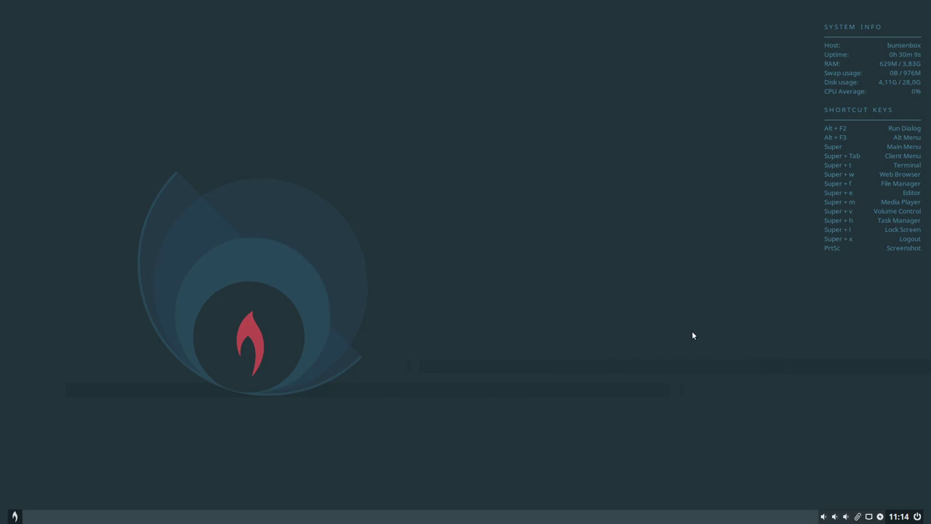
Lock the screen and unlock the session by entering the account password.
key("super+l")
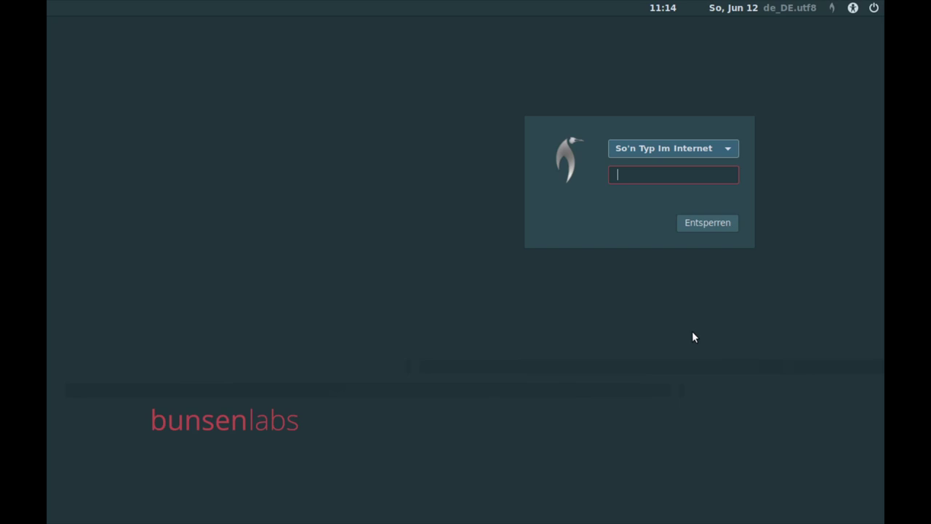
type("***")
key("Return")
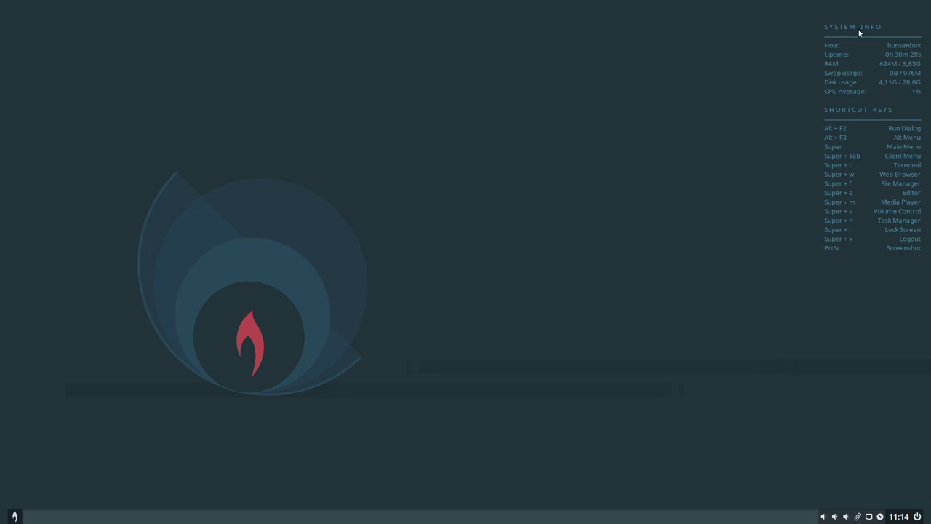
Dismiss the desktop's main menu, filter the dmenu commands by "conky" and launch bl-conky-manager.
right_click(503, 202)
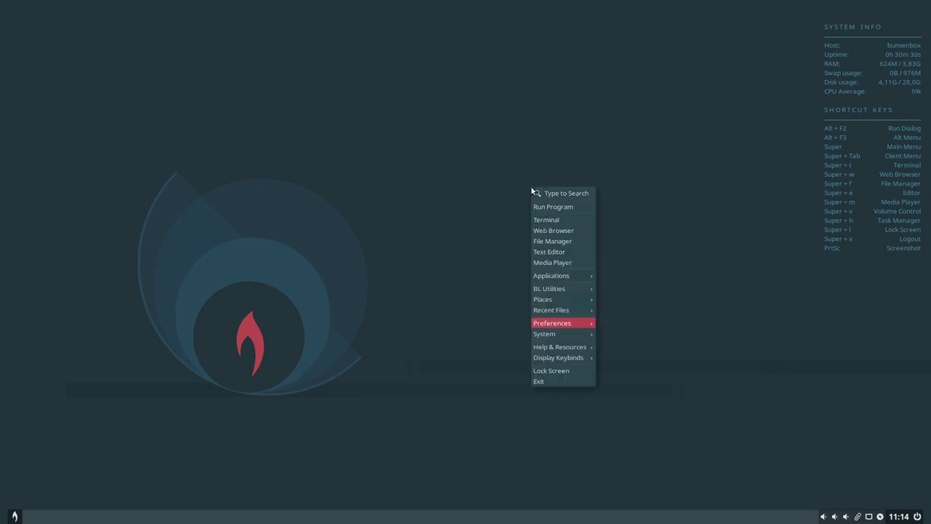
left_click(507, 209)
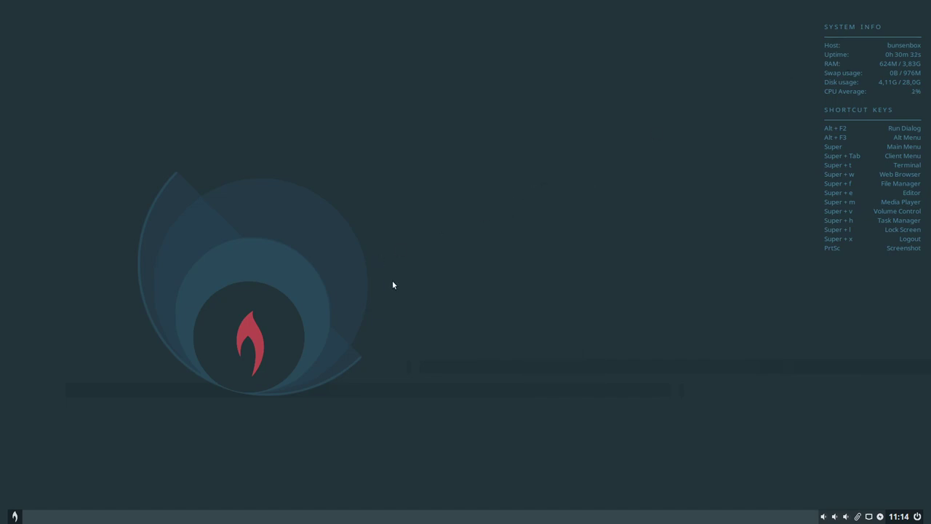
key("alt+F3")
type("conky")
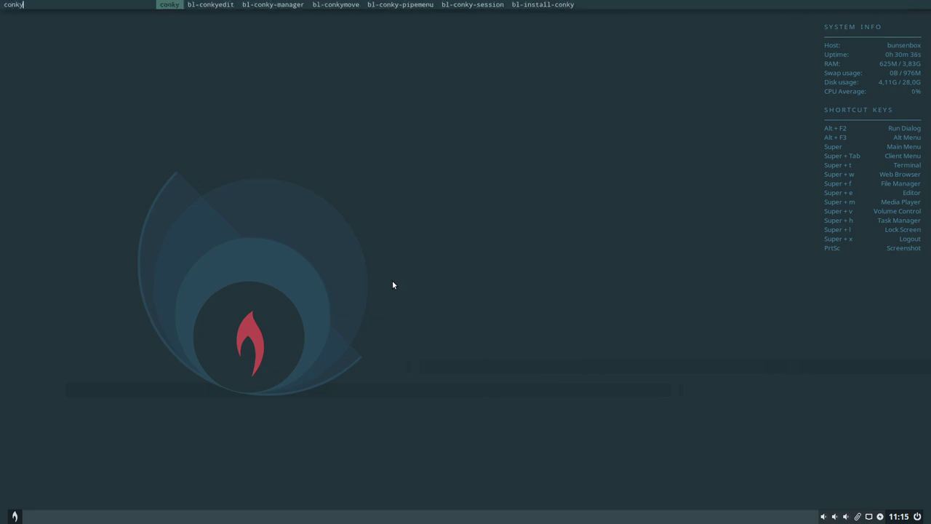
key("Right")
key("Right")
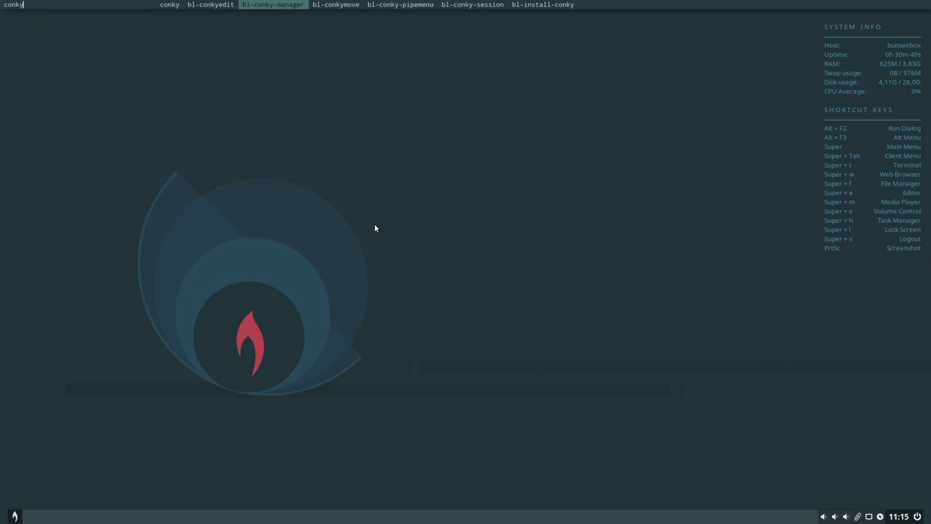
key("Return")
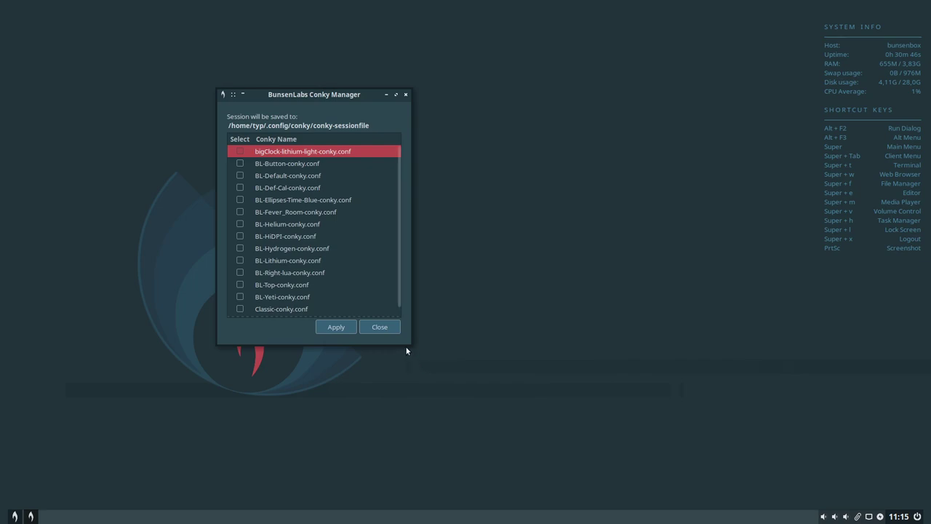
Enlarge the BunsenLabs Conky Manager window and apply bigClock-lithium-light-conky.conf as the desktop conky.
left_click_drag(404, 341, 608, 456)
left_click(270, 321)
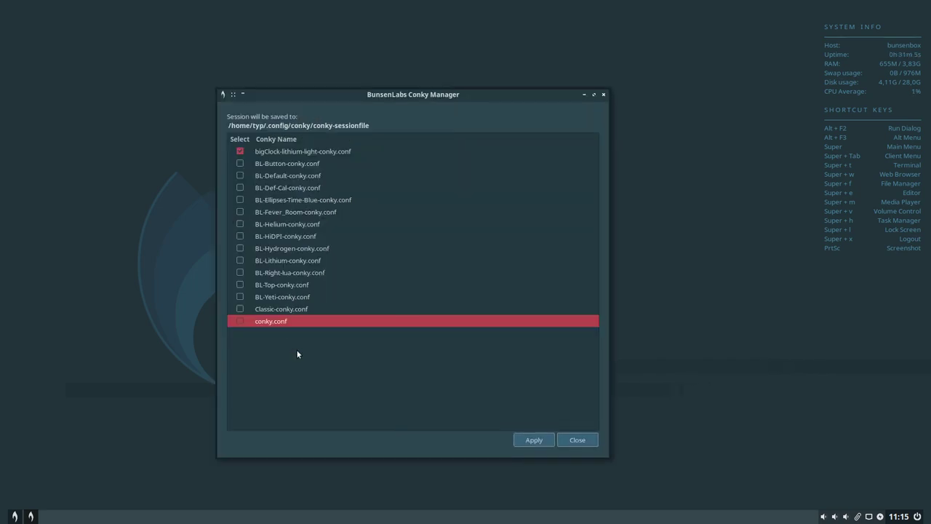
left_click(322, 151)
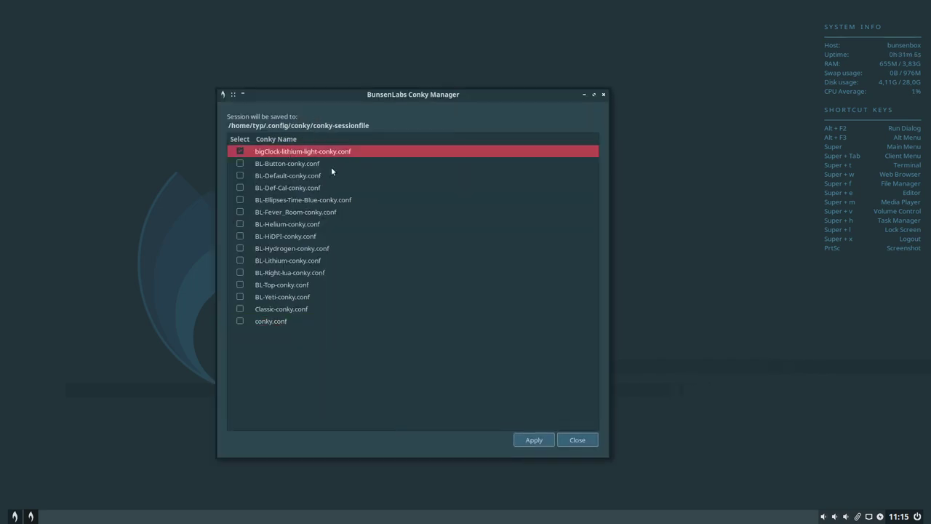
left_click(559, 444)
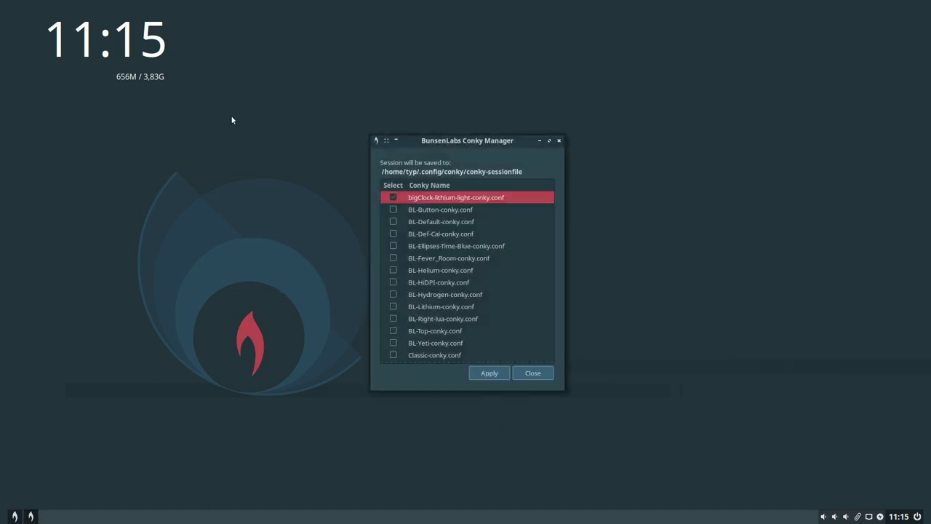
Replace the big clock conky with BL-Button-conky.conf, apply it and try the button on the desktop.
left_click(392, 198)
left_click(393, 210)
left_click(488, 372)
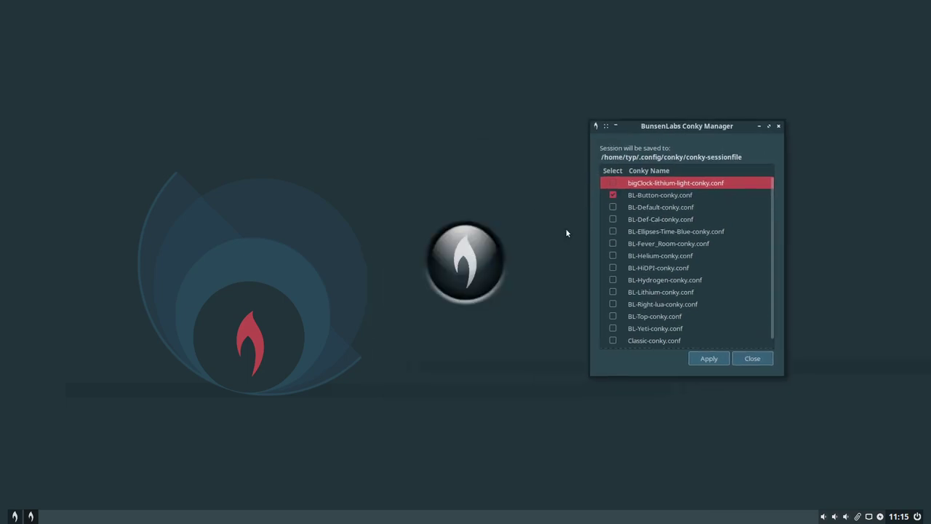
left_click(461, 266)
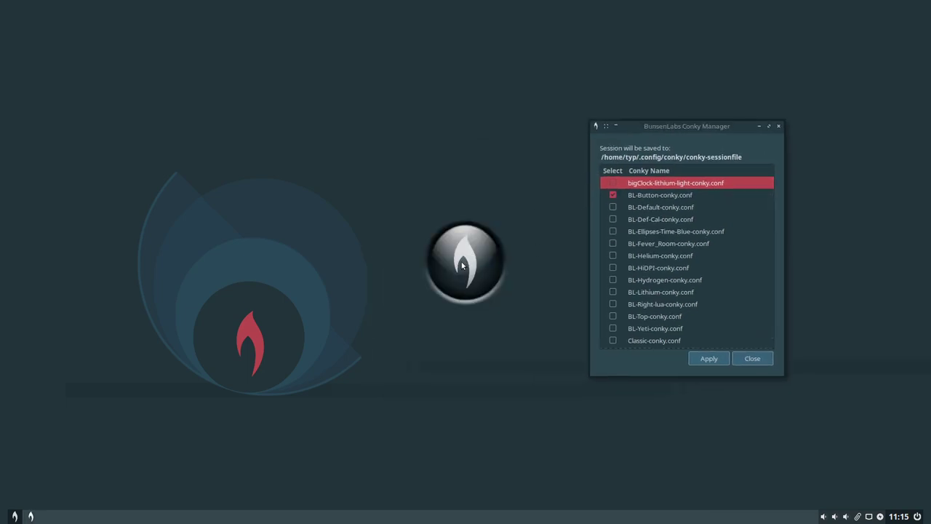
Deselect BL-Button-conky.conf and apply BL-Default-conky.conf instead.
left_click(618, 196)
left_click(613, 194)
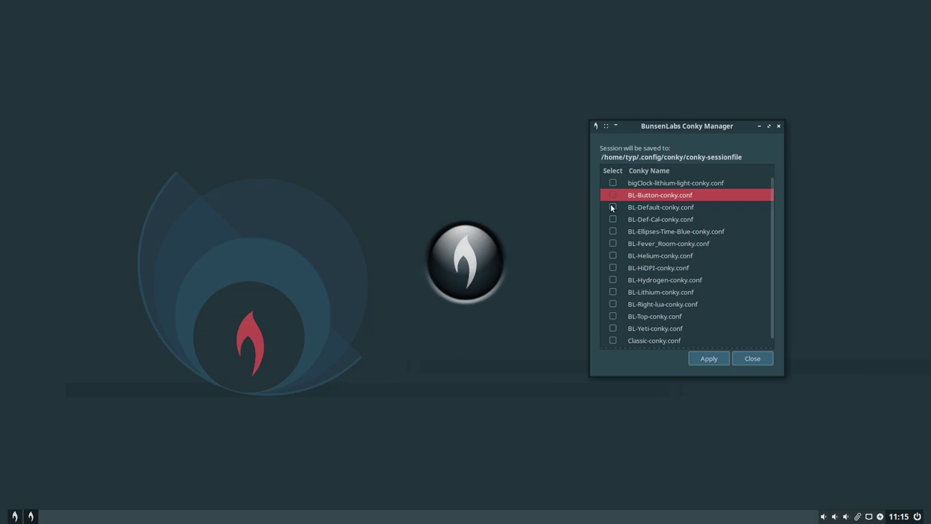
left_click(612, 206)
left_click(708, 358)
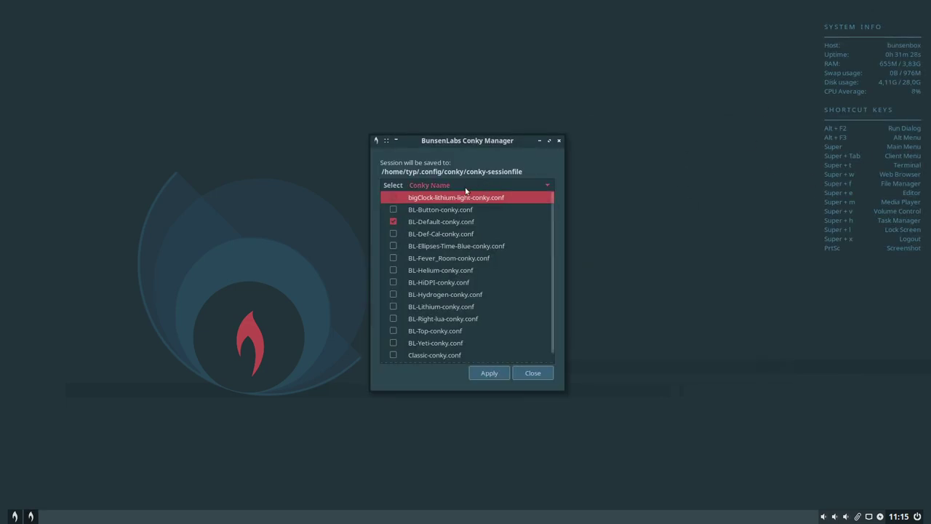
Apply BL-Def-Cal-conky.conf on its own, and apply it again together with BL-Default-conky.conf.
left_click(392, 233)
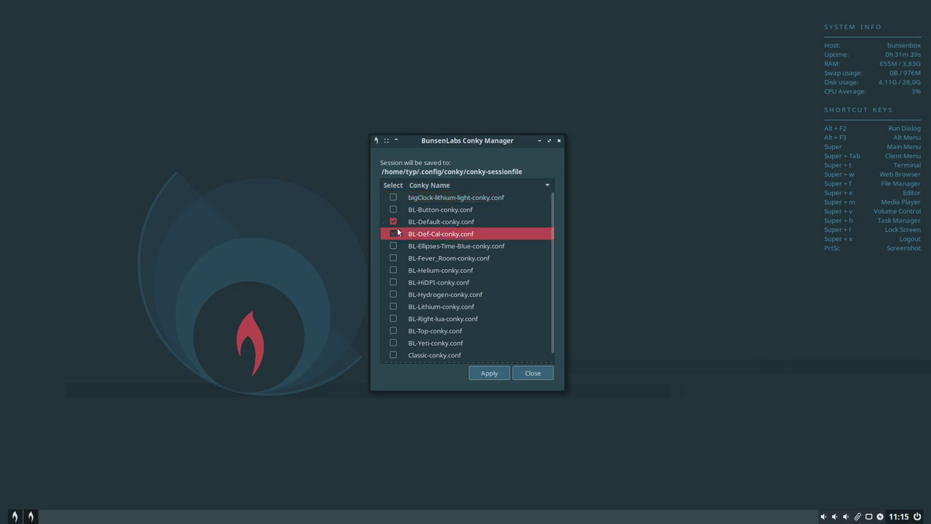
left_click(393, 222)
left_click(488, 372)
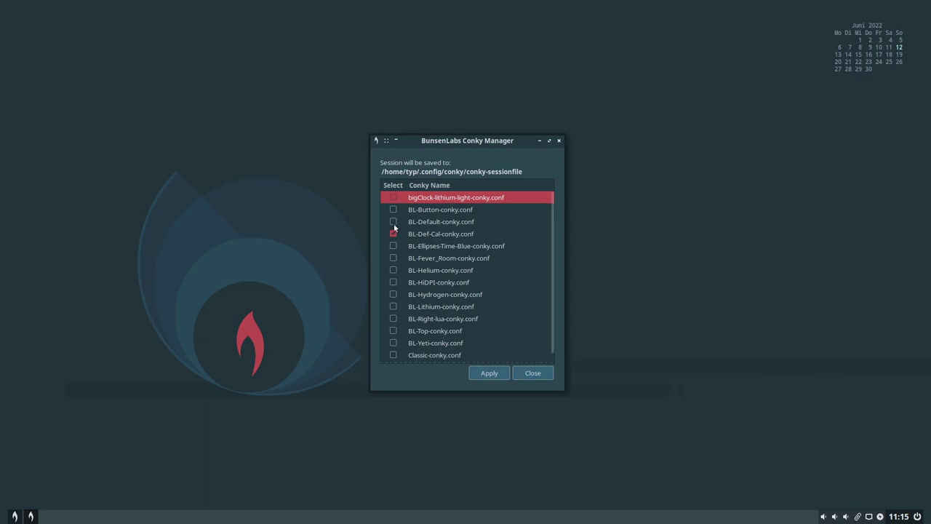
left_click(393, 222)
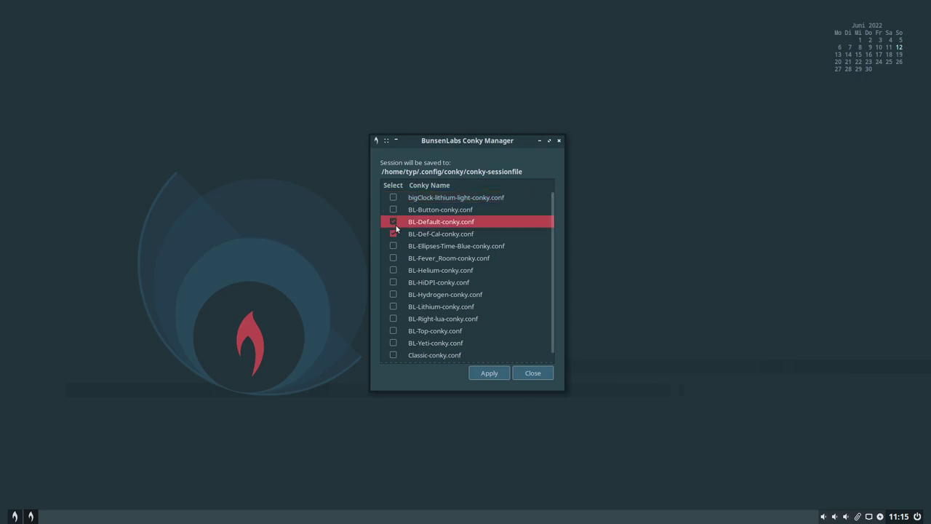
left_click(487, 373)
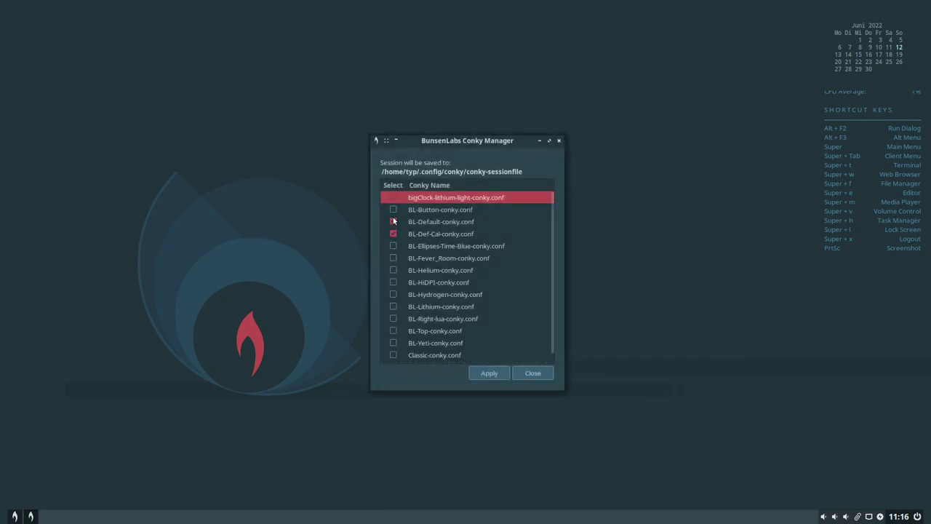
Replace both conkys with BL-Ellipses-Time-Blue-conky.conf, apply it and move the manager window aside to reveal it.
left_click(393, 222)
left_click(392, 234)
left_click(393, 246)
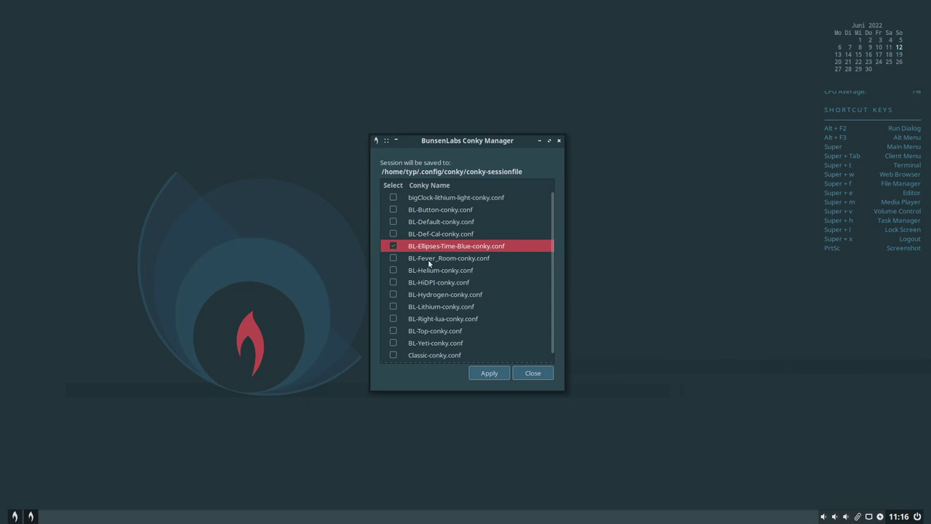
left_click(497, 370)
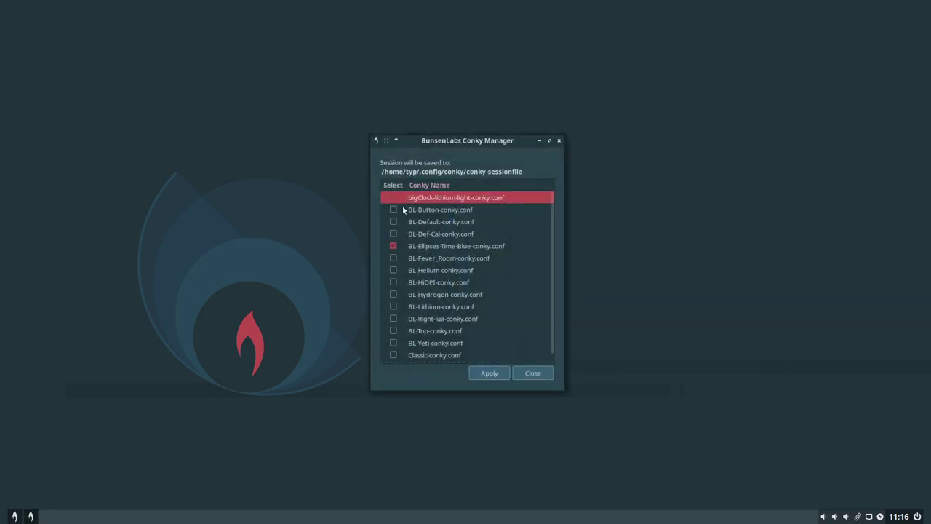
left_click_drag(441, 141, 630, 143)
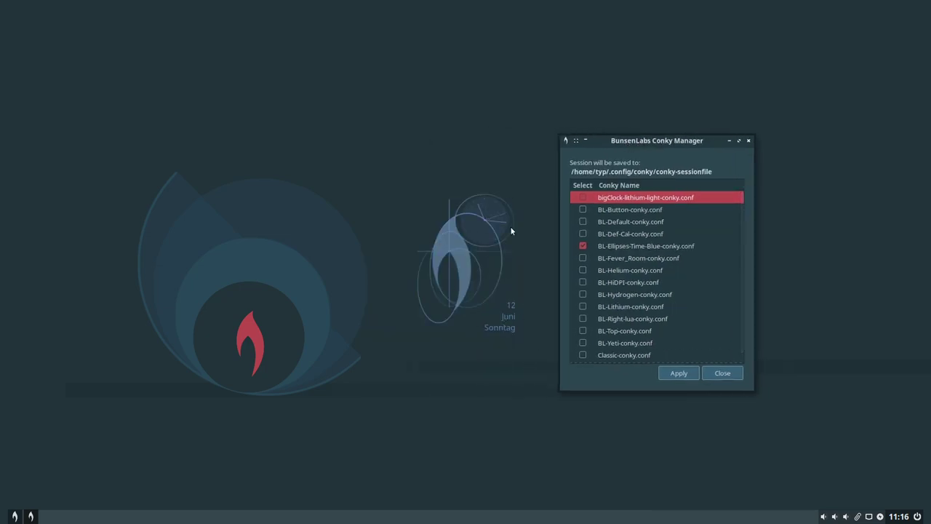
Switch the applied conky from BL-Ellipses-Time-Blue to BL-Fever_Room-conky.conf.
left_click(582, 246)
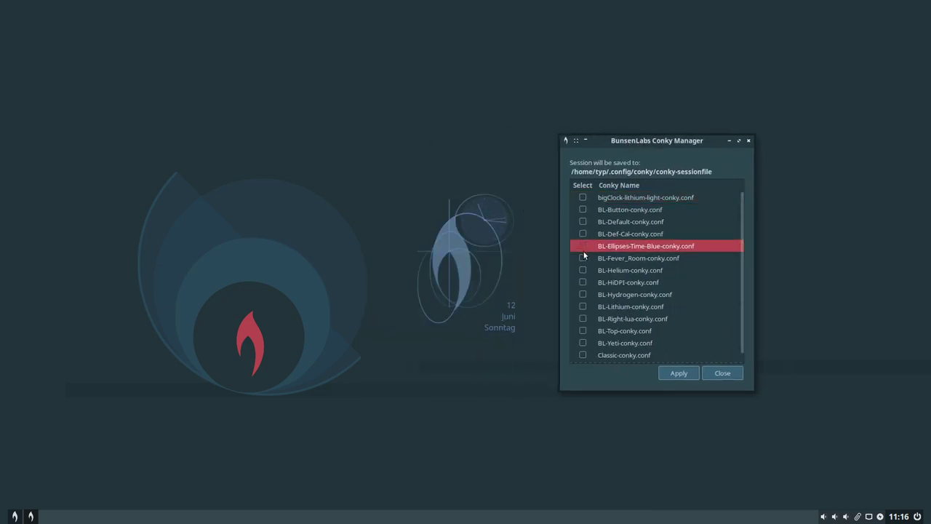
left_click(582, 258)
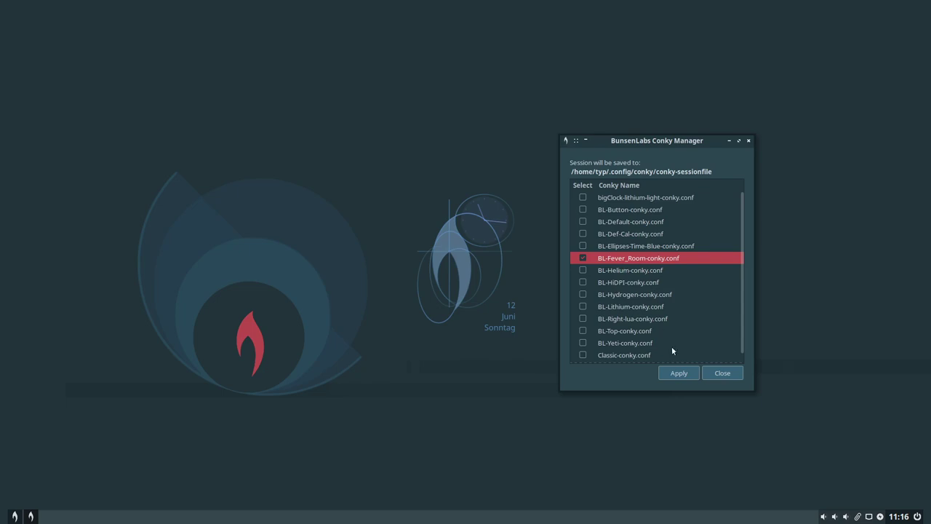
left_click(678, 373)
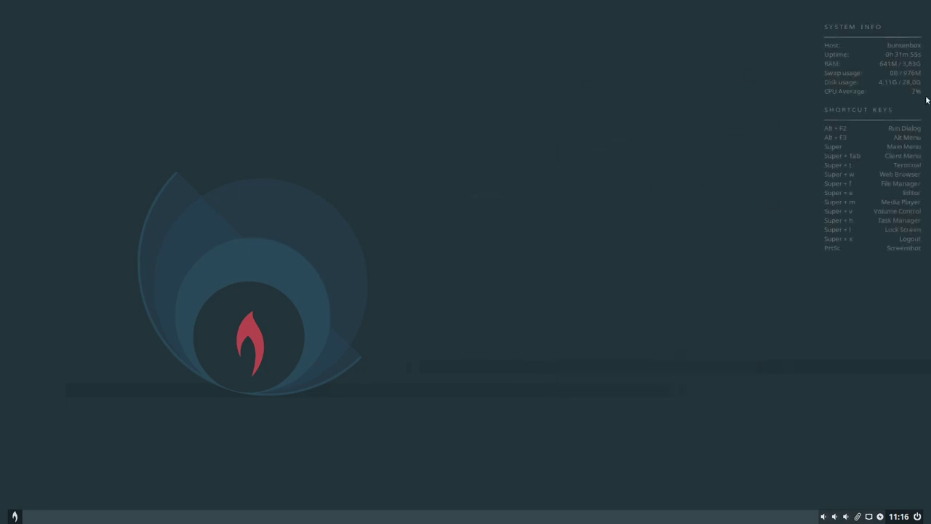
Replace BL-Fever_Room with BL-Helium-conky.conf, apply it, and dismiss the desktop's main menu.
left_click(392, 259)
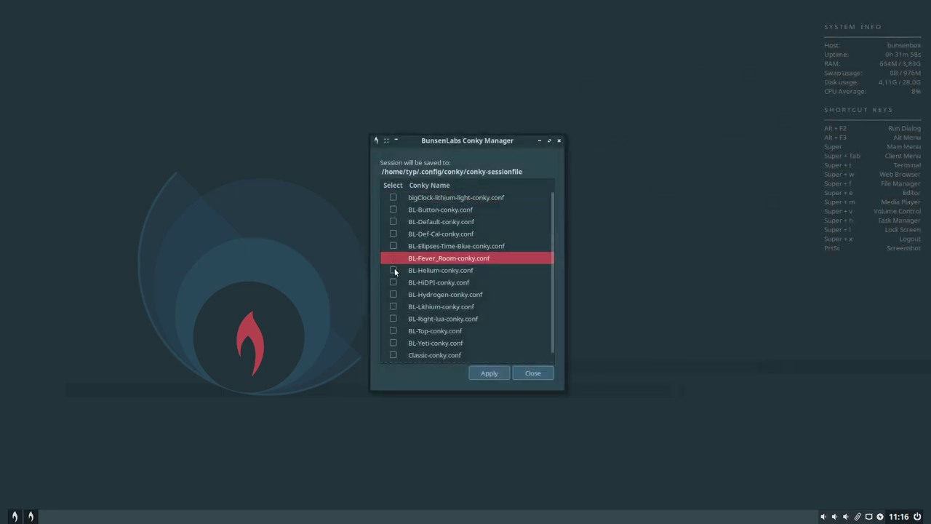
left_click(392, 259)
left_click(489, 372)
right_click(569, 155)
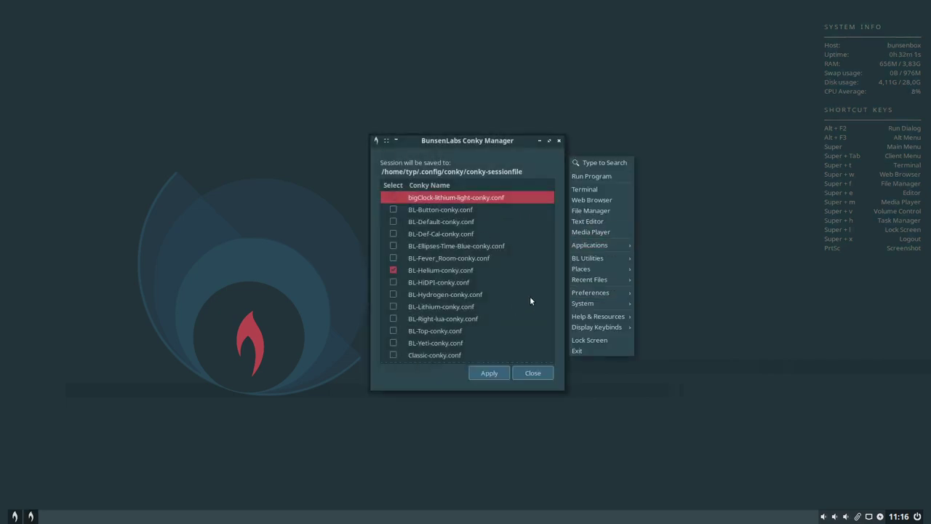
left_click(434, 388)
Deselect BL-Helium-conky.conf and apply BL-Right-lua-conky.conf instead.
left_click(393, 270)
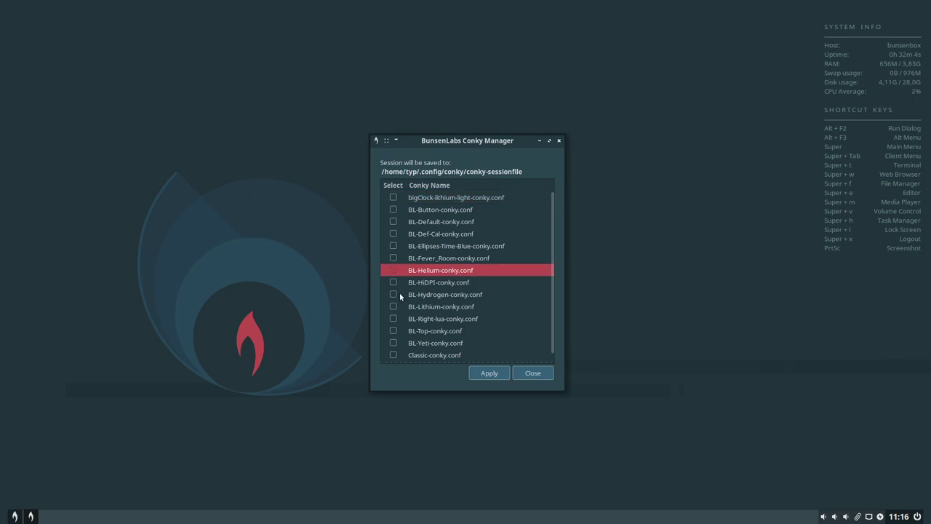
left_click(393, 319)
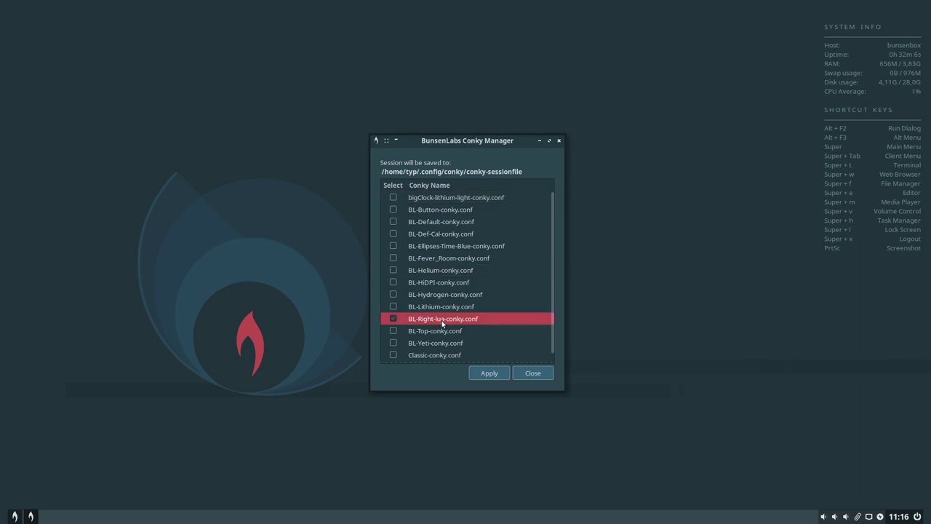
left_click(492, 372)
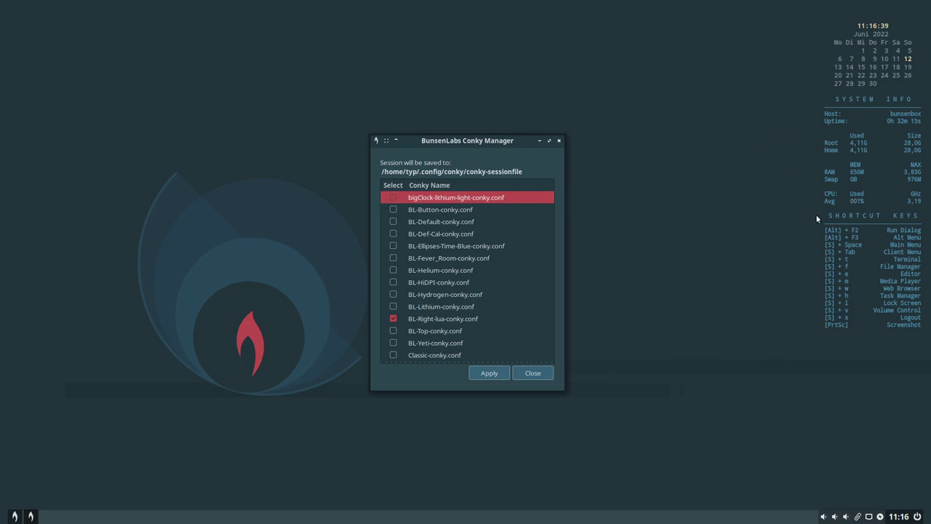
Deselect BL-Right-lua-conky.conf and apply BL-Top-conky.conf in its place.
left_click(393, 319)
left_click(393, 331)
left_click(489, 372)
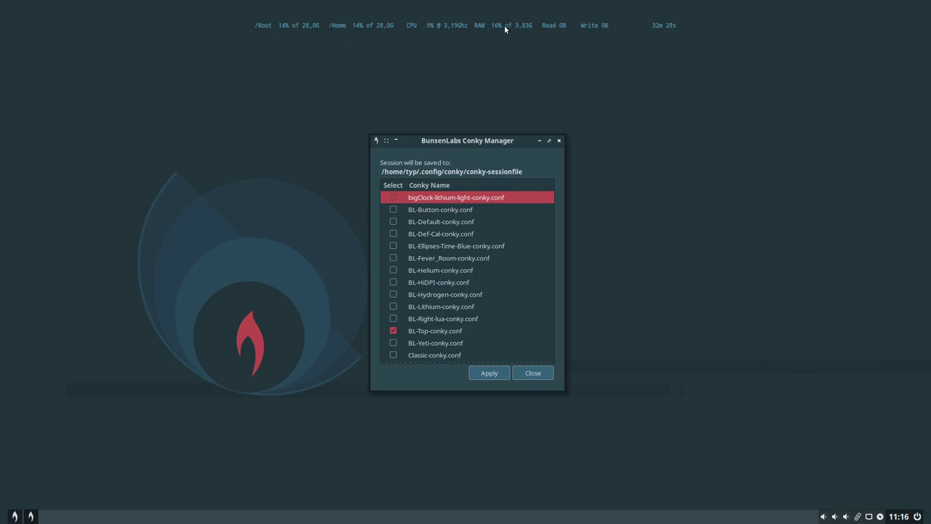
Switch the applied conky from BL-Top to BL-Yeti-conky.conf.
left_click(394, 328)
left_click(393, 342)
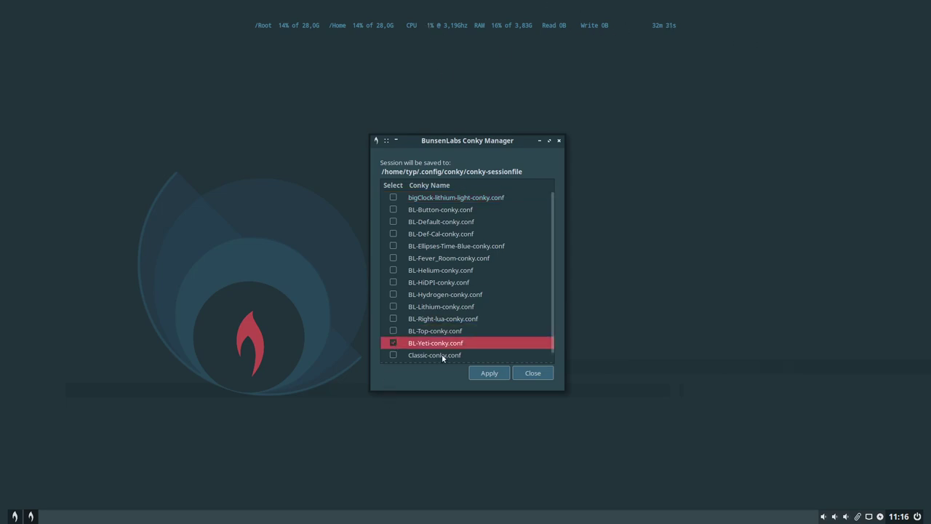
left_click(490, 373)
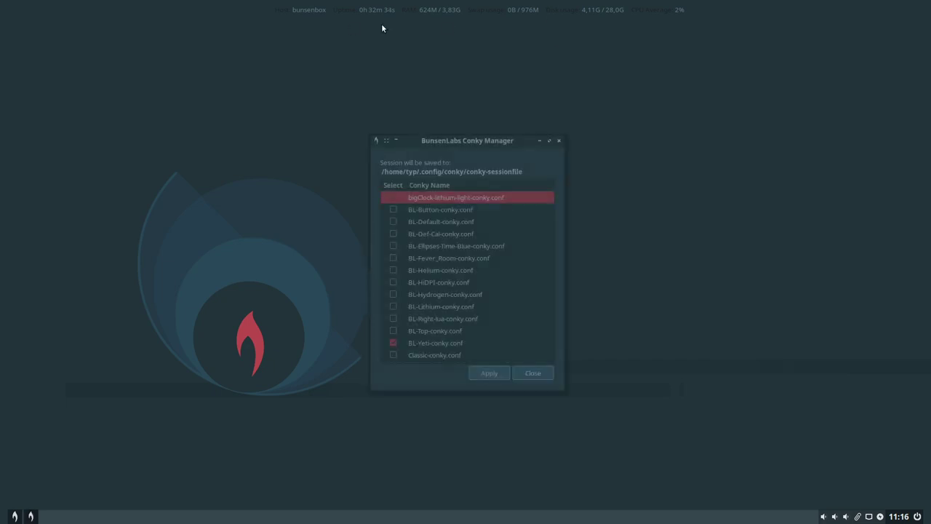
Replace BL-Yeti-conky.conf with Classic-conky.conf and apply the selection.
left_click(394, 345)
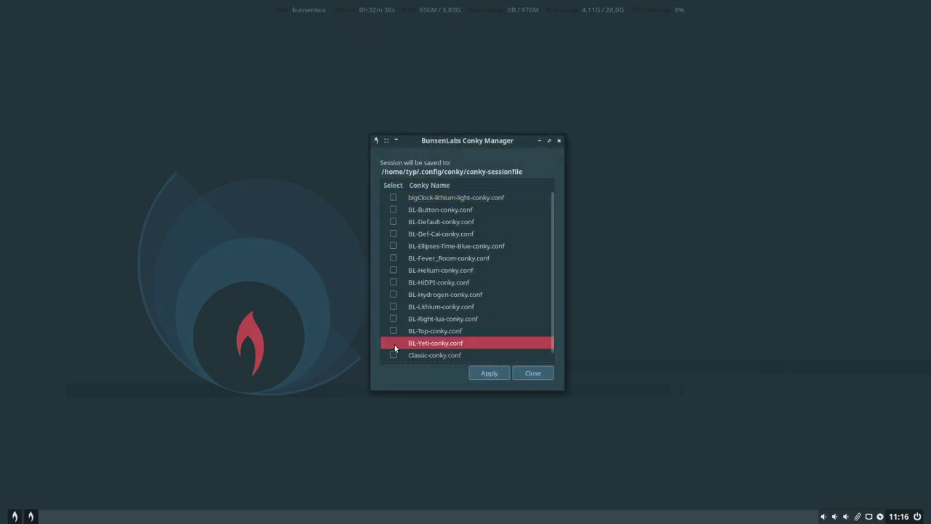
left_click(393, 355)
left_click(472, 373)
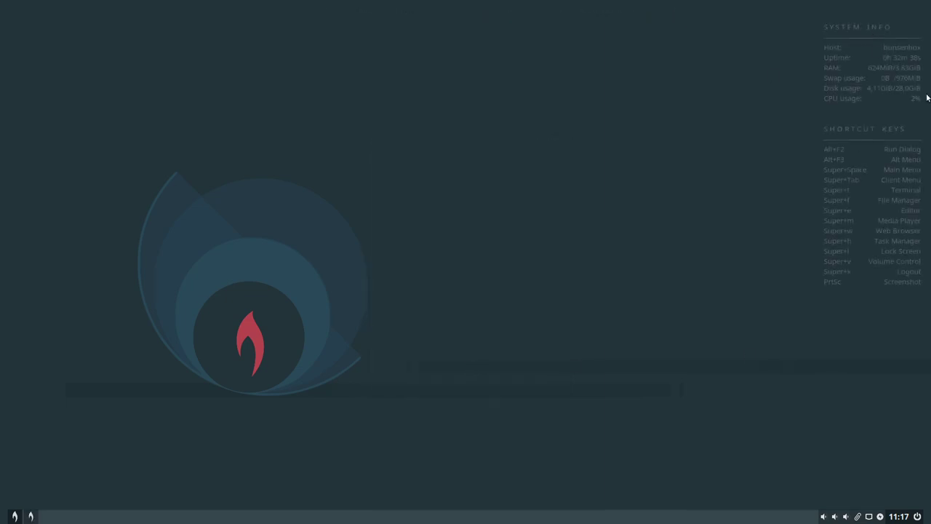
Apply conky.conf instead of Classic-conky.conf and exit the Conky Manager without killing the running conkys.
left_click(395, 358)
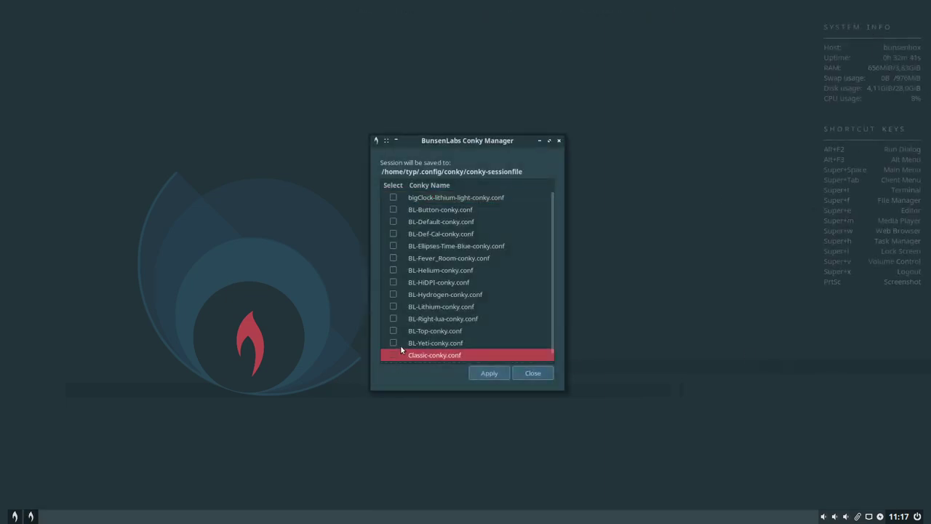
left_click(394, 198)
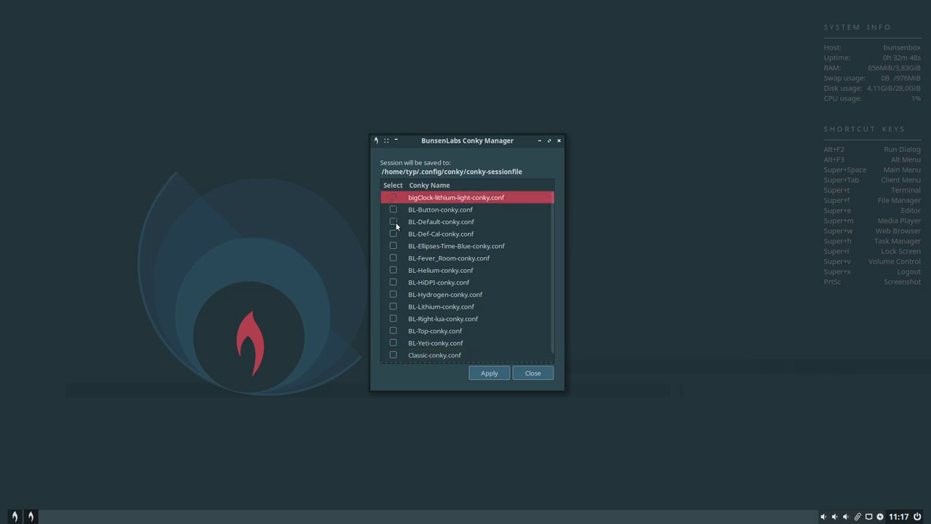
scroll(400, 240, "down", 1)
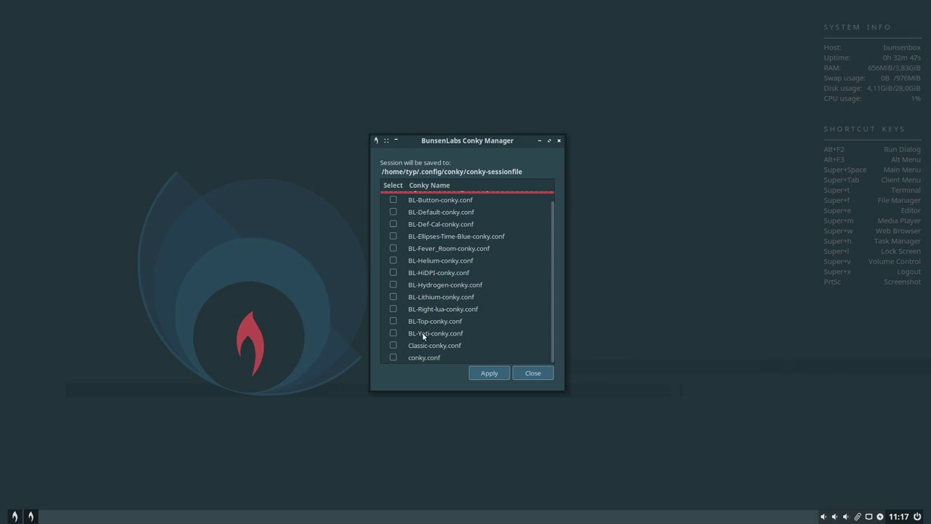
left_click(392, 358)
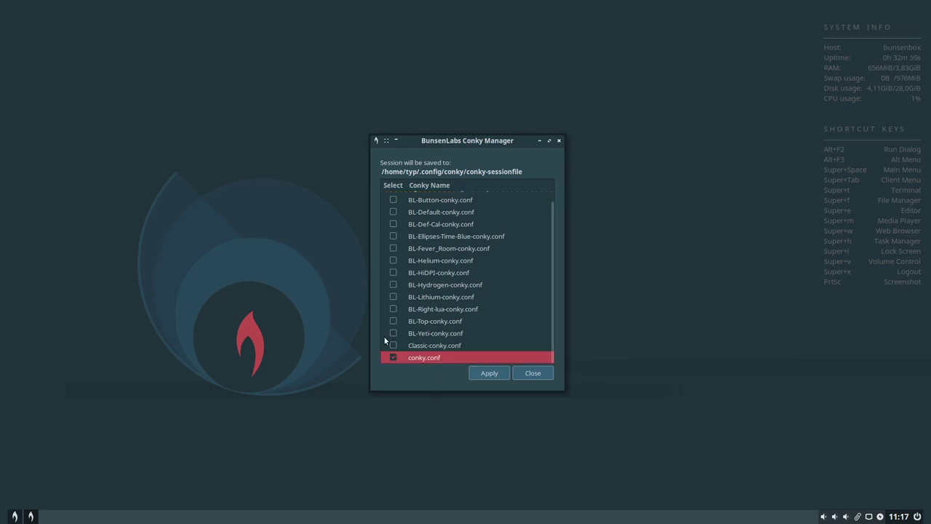
left_click(496, 373)
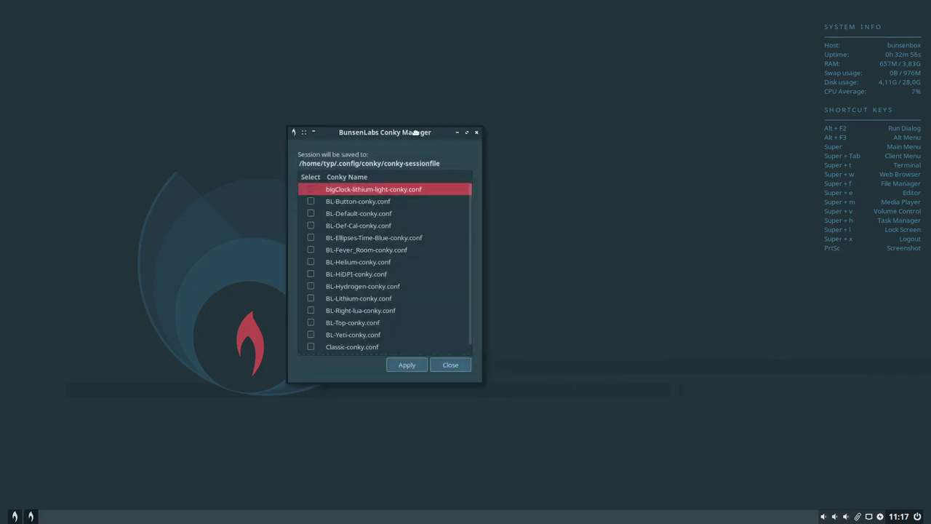
left_click(477, 132)
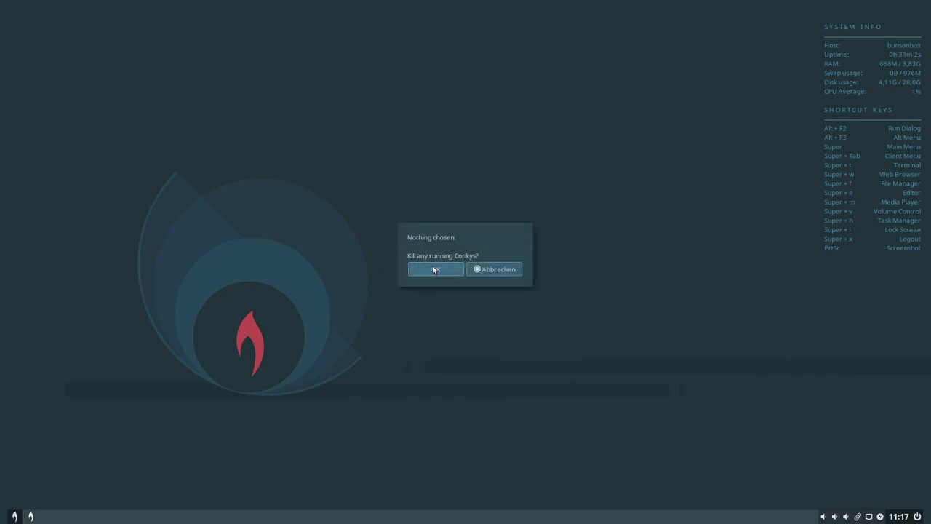
left_click(499, 270)
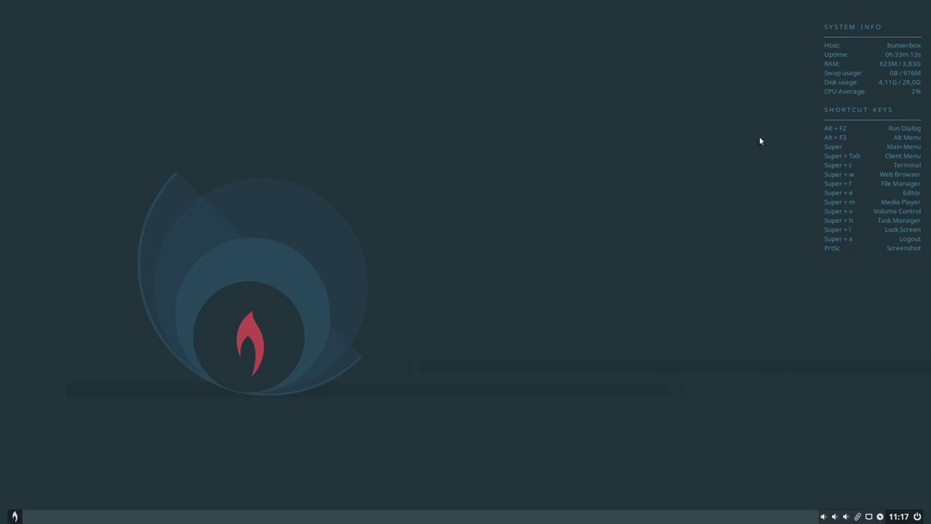
Browse the application categories of the desktop's main menu, including Grafik and System, and choose the gmrun entry.
right_click(476, 181)
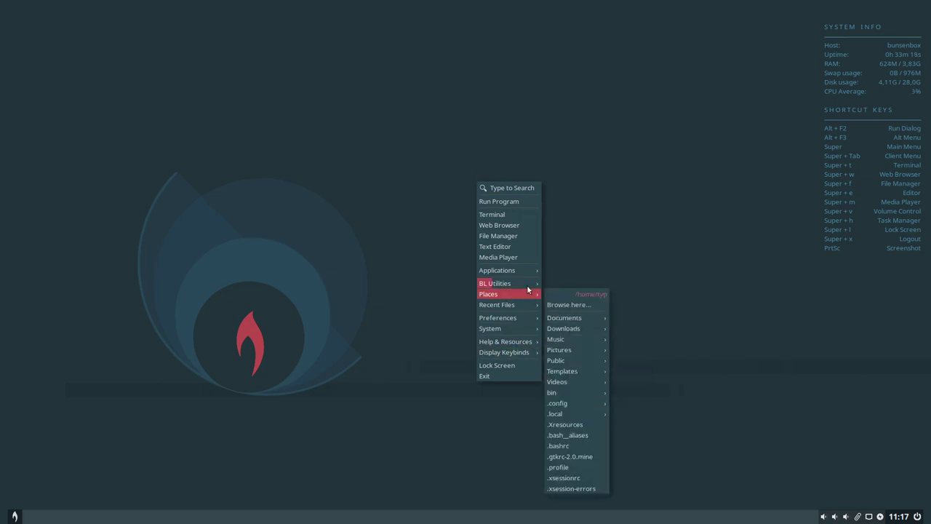
mouse_move(528, 275)
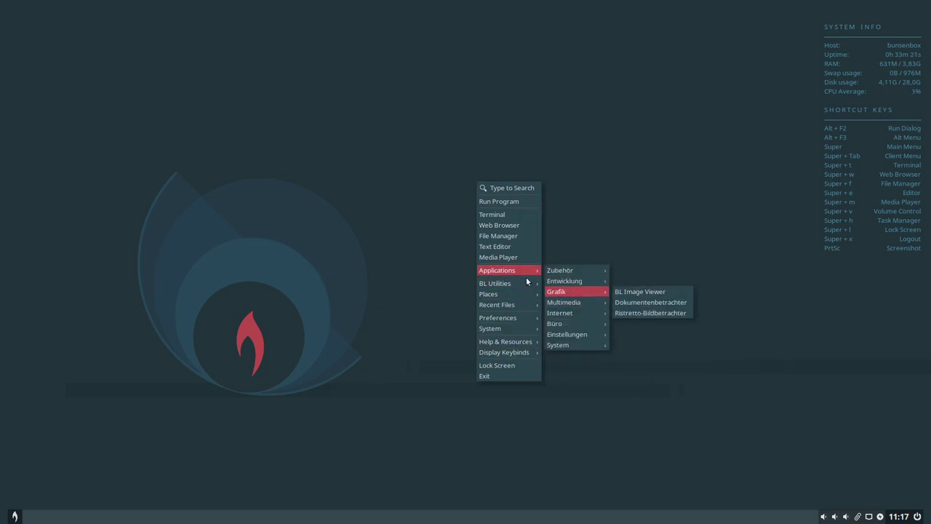
mouse_move(591, 291)
mouse_move(582, 333)
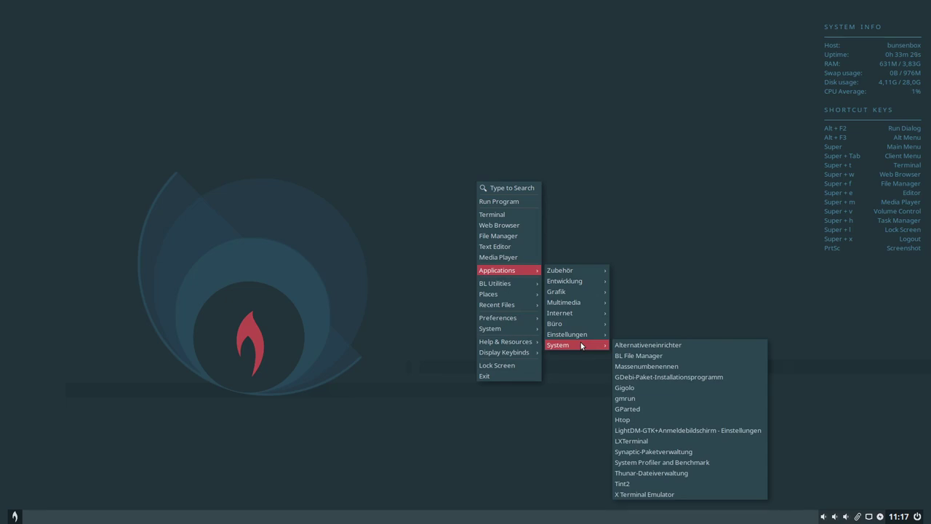
left_click(629, 398)
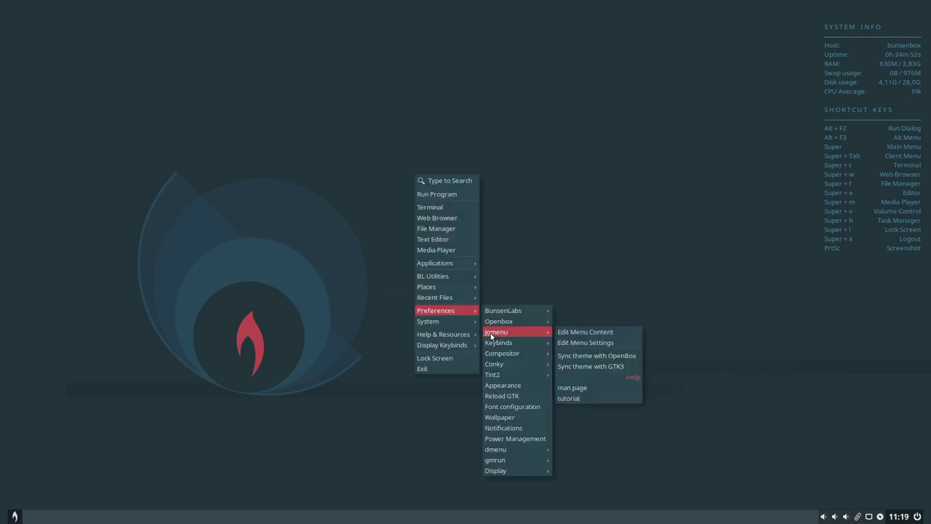
Open the jgmenu menu settings file, then unmaximize the editor window and move it aside to uncover the desktop.
left_click(578, 344)
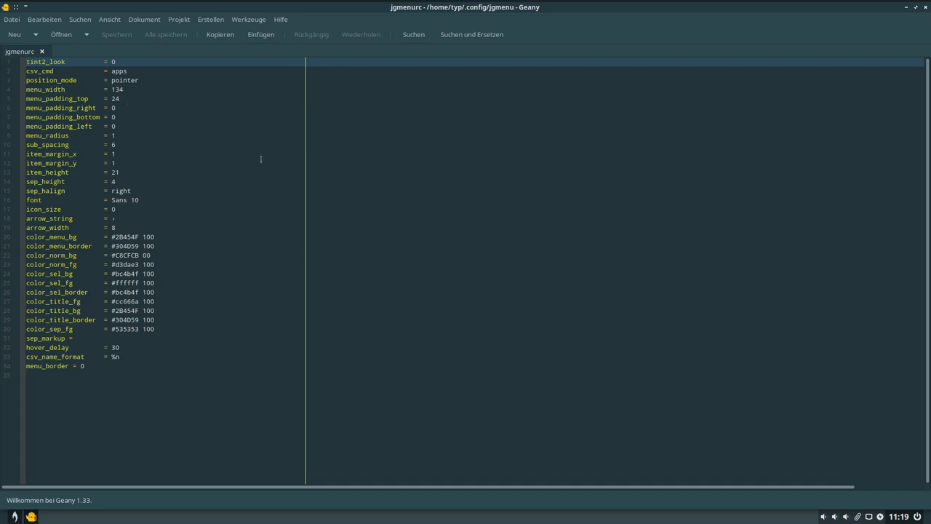
left_click(917, 7)
left_click_drag(491, 13, 719, 83)
Bring up the desktop's main menu beside the editor and open the jgmenu menu content file for editing.
right_click(75, 132)
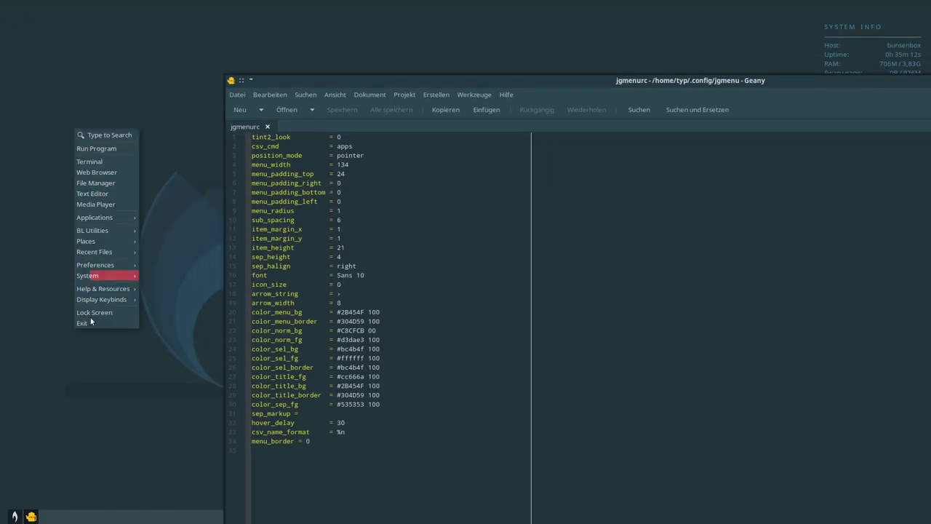
mouse_move(102, 264)
mouse_move(197, 264)
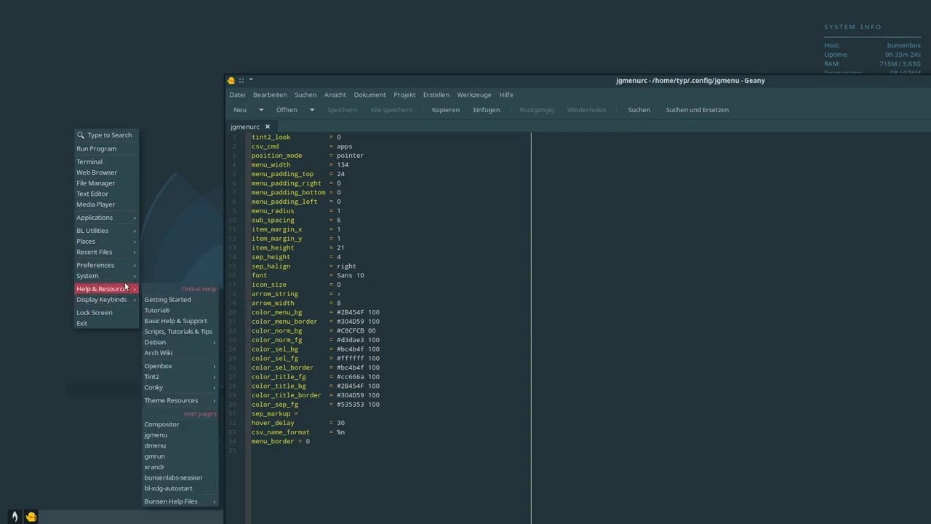
mouse_move(185, 412)
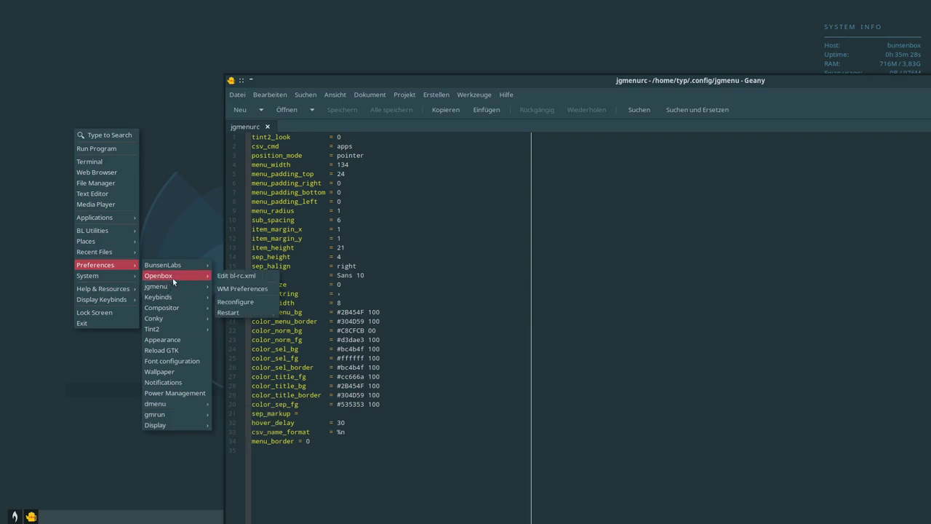
mouse_move(159, 288)
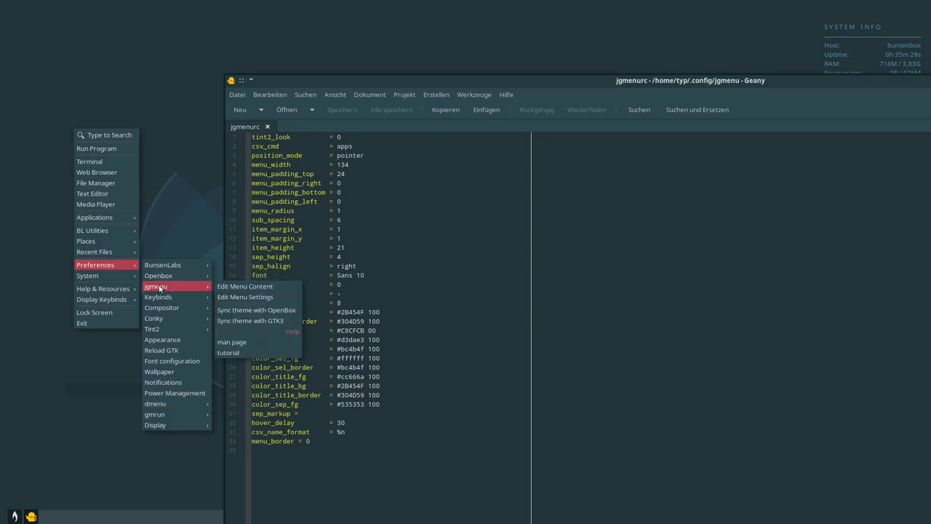
left_click(239, 288)
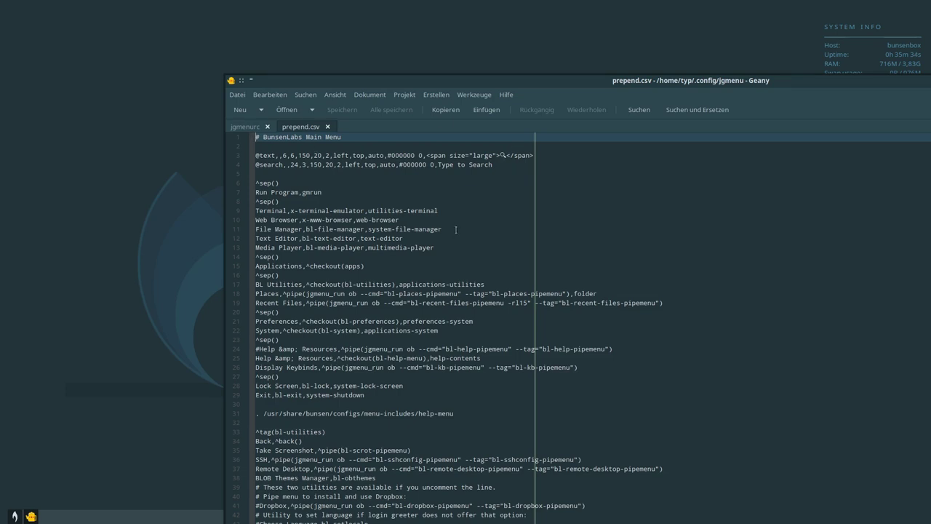
Look through the main menu definitions in prepend.csv and close the text editor.
scroll(279, 174, "down", 3)
scroll(275, 186, "down", 5)
scroll(275, 186, "down", 20)
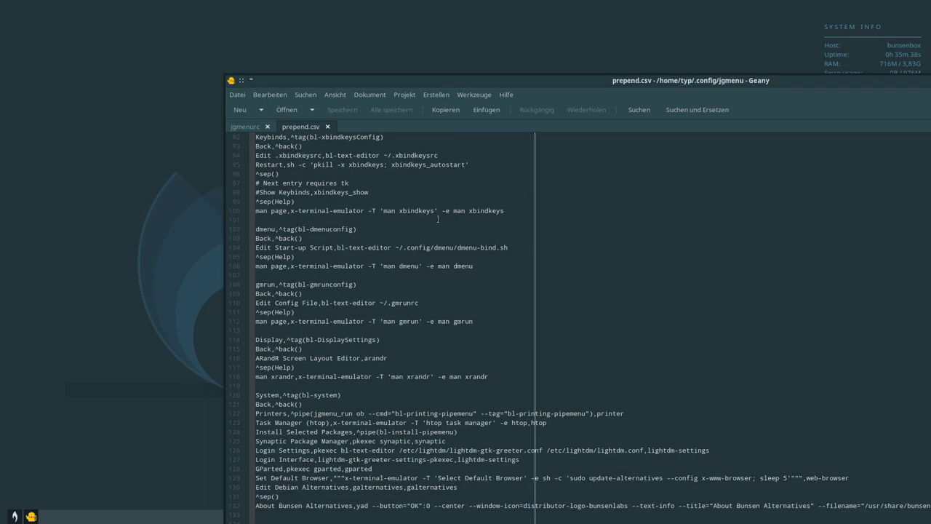
scroll(438, 218, "up", 17)
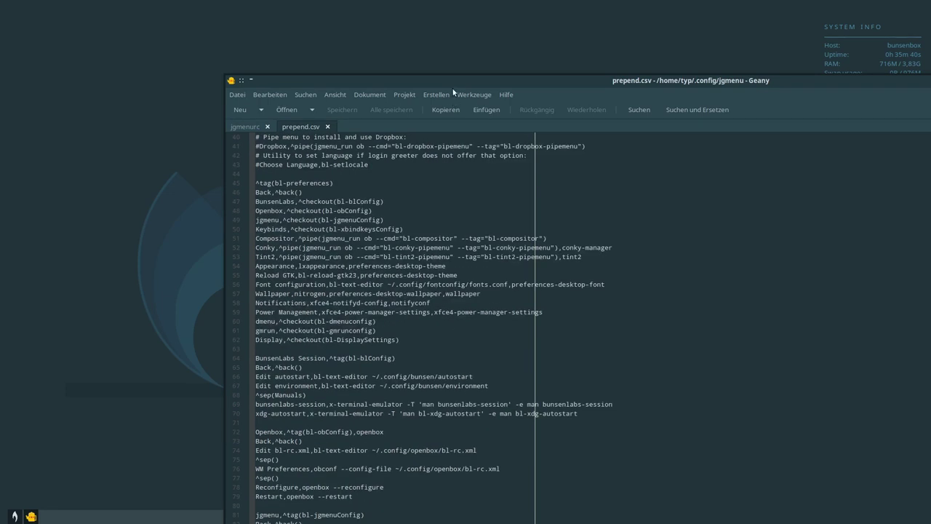
left_click_drag(452, 85, 200, 46)
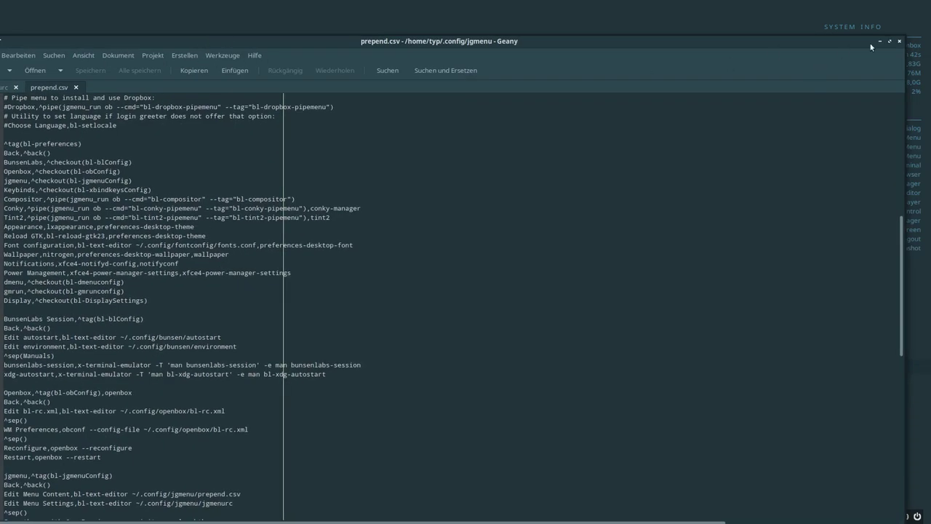
left_click(899, 42)
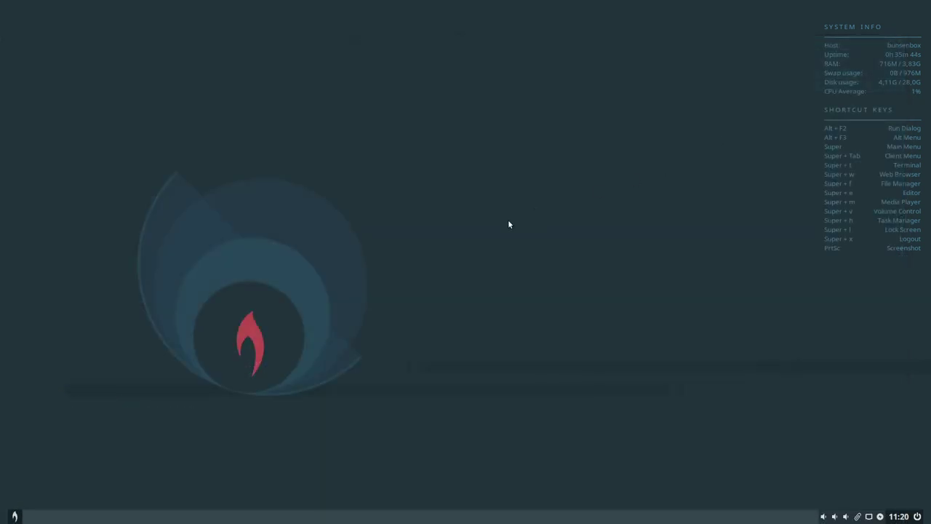
Review the Applications and Help & Resources submenus of the desktop's main menu, then dismiss the menu.
right_click(368, 297)
mouse_move(414, 384)
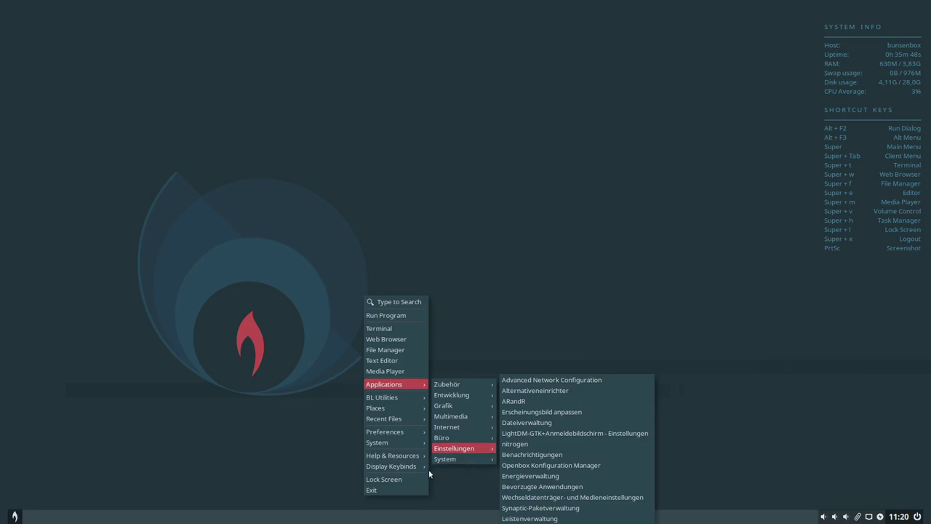
mouse_move(395, 470)
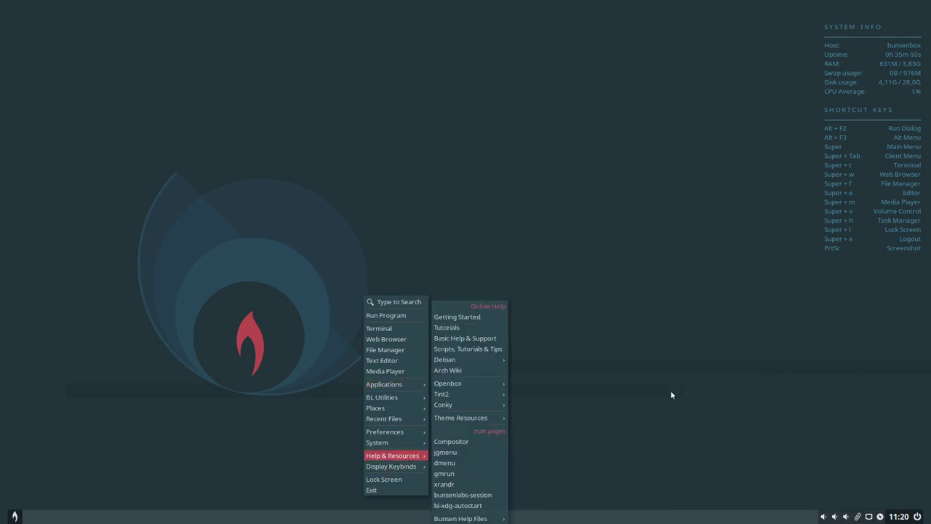
left_click(634, 371)
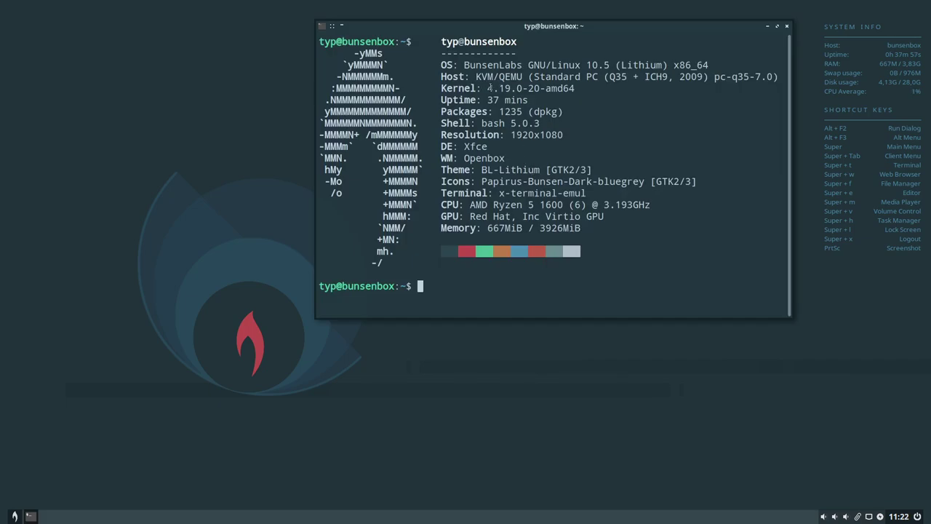
Highlight the kernel version in the terminal's system information, then clear the selection and unfocus the terminal.
left_click_drag(486, 88, 540, 89)
left_click(583, 140)
left_click(314, 484)
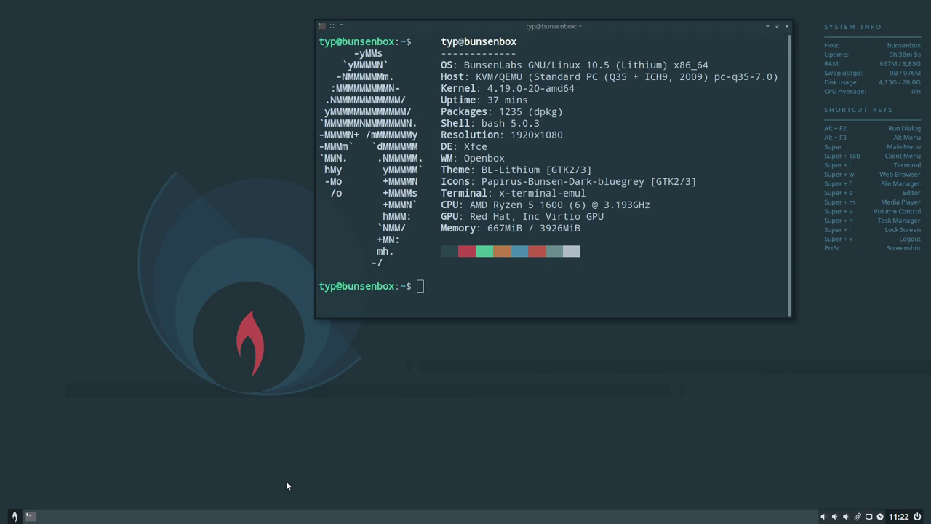
Launch the web browser and enter "kernel." as the start of a web address.
key("super+w")
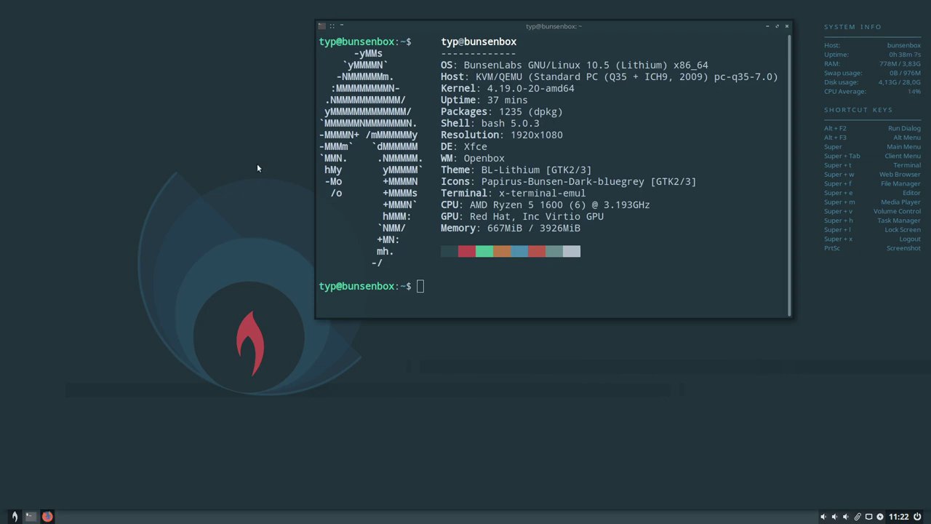
type("kernel.")
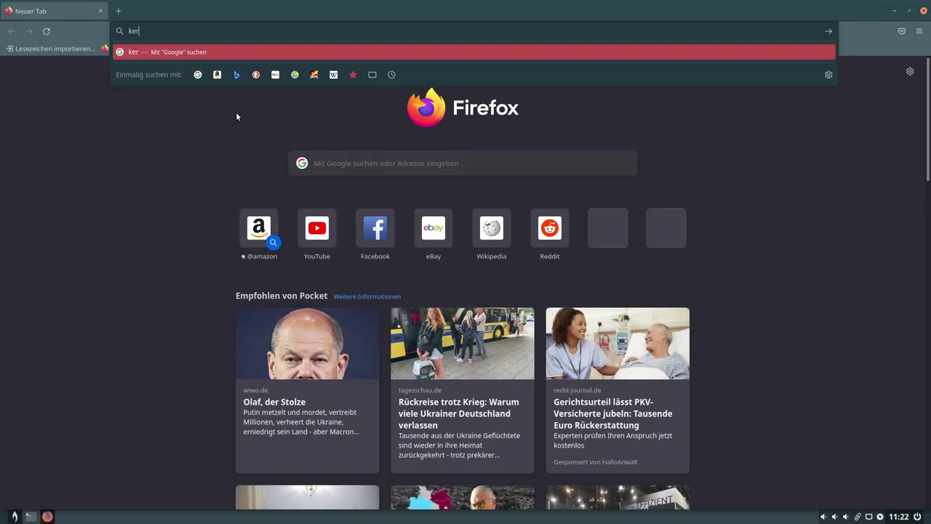